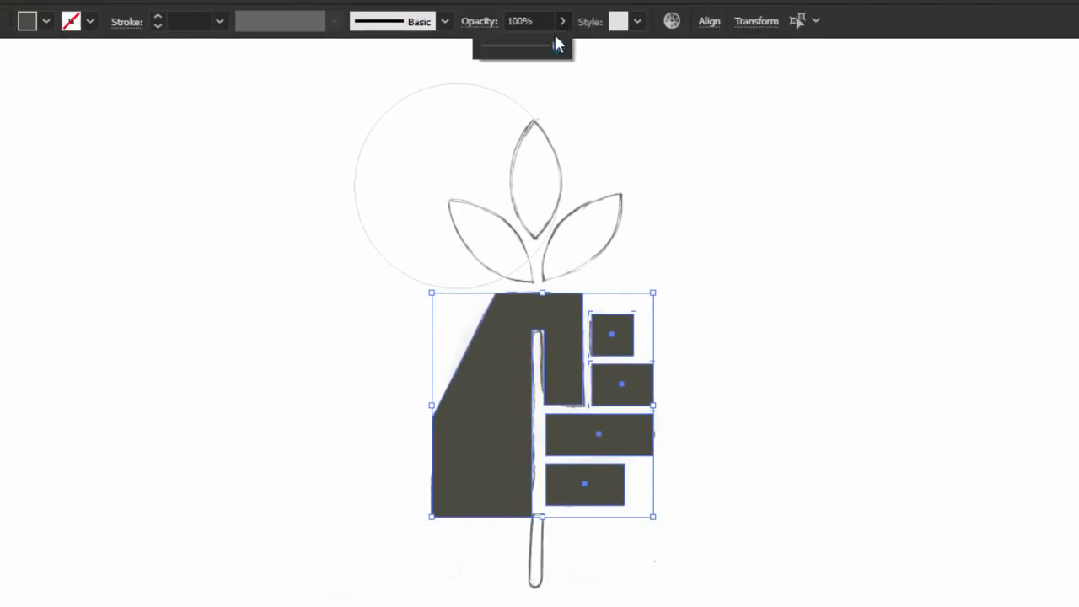
Lower the opacity of the selected hand and finger shapes to 44% and deselect them.
{"action": "left_click_drag", "start_coordinate": [559, 47], "coordinate": [518, 46]}
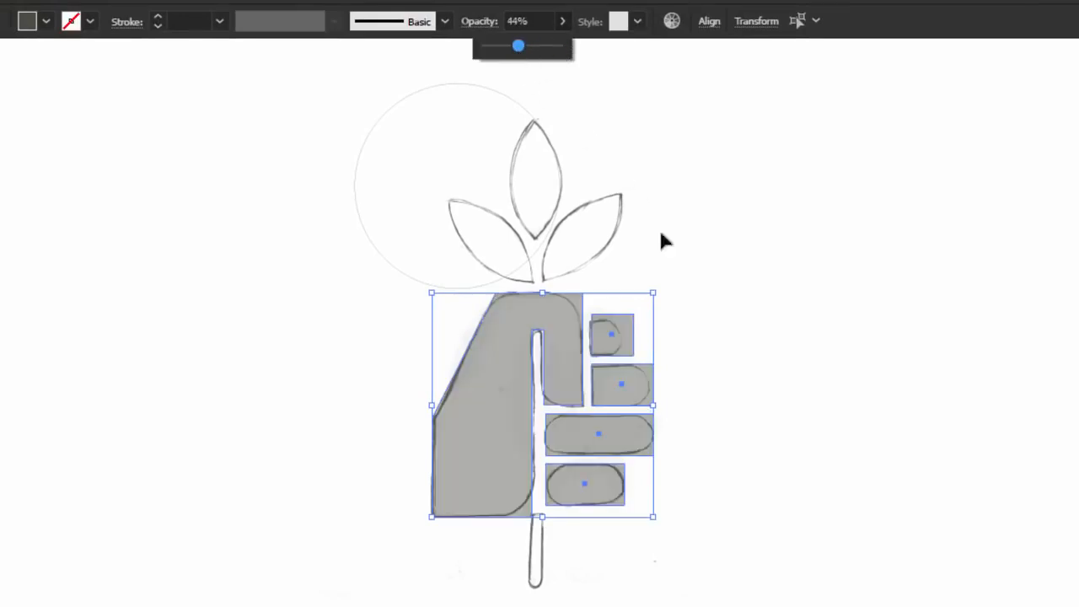
{"action": "left_click", "coordinate": [723, 406]}
{"action": "left_click", "coordinate": [701, 487]}
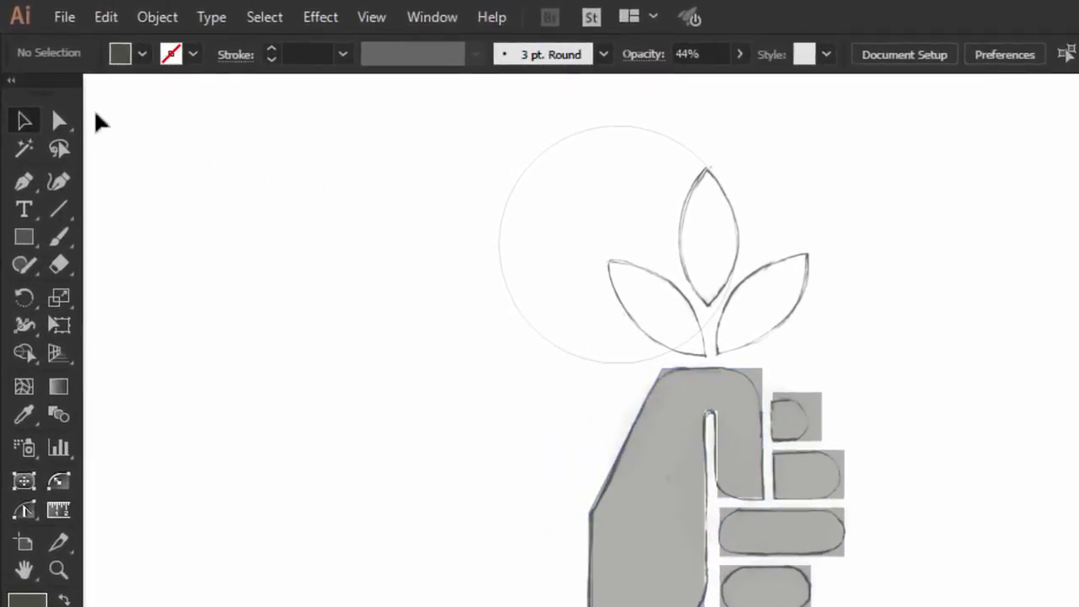
Round the two top corners of the large hand shape to follow the sketch underneath.
{"action": "left_click", "coordinate": [51, 121]}
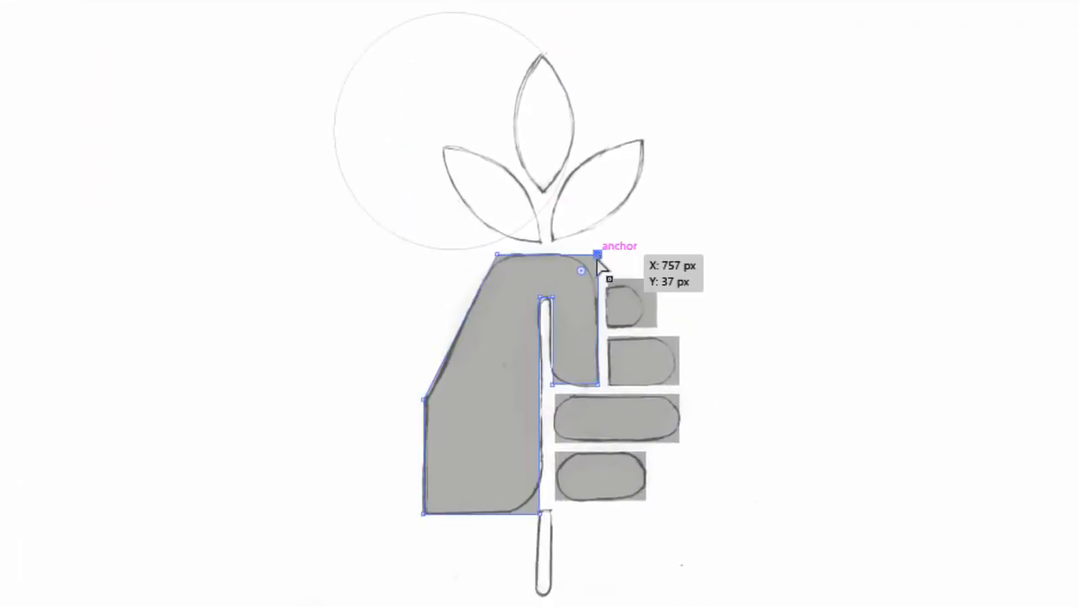
{"action": "left_click", "coordinate": [597, 255]}
{"action": "left_click_drag", "start_coordinate": [582, 272], "coordinate": [569, 304]}
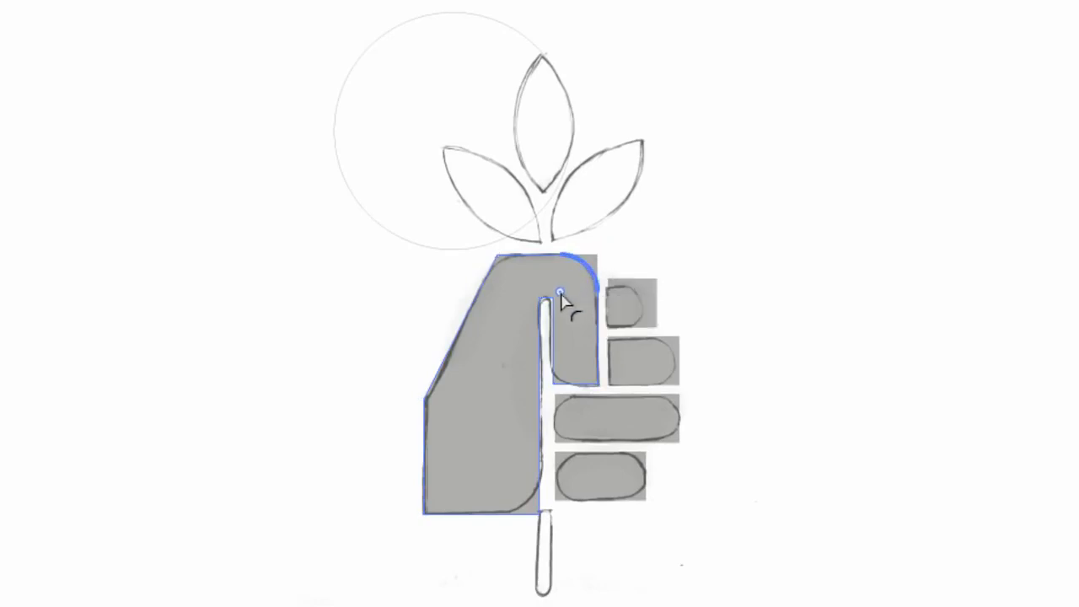
{"action": "left_click", "coordinate": [496, 255]}
{"action": "left_click_drag", "start_coordinate": [506, 279], "coordinate": [531, 312]}
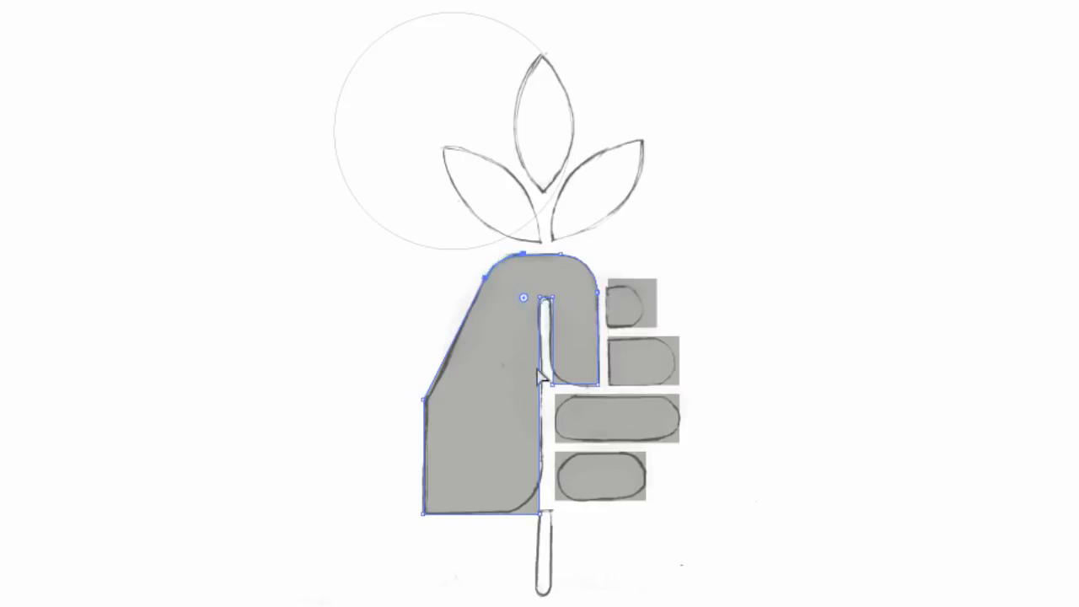
Round the palm's lower right corner and the thumb's lower left corner to match the sketch.
{"action": "left_click", "coordinate": [539, 511]}
{"action": "left_click_drag", "start_coordinate": [523, 498], "coordinate": [494, 468]}
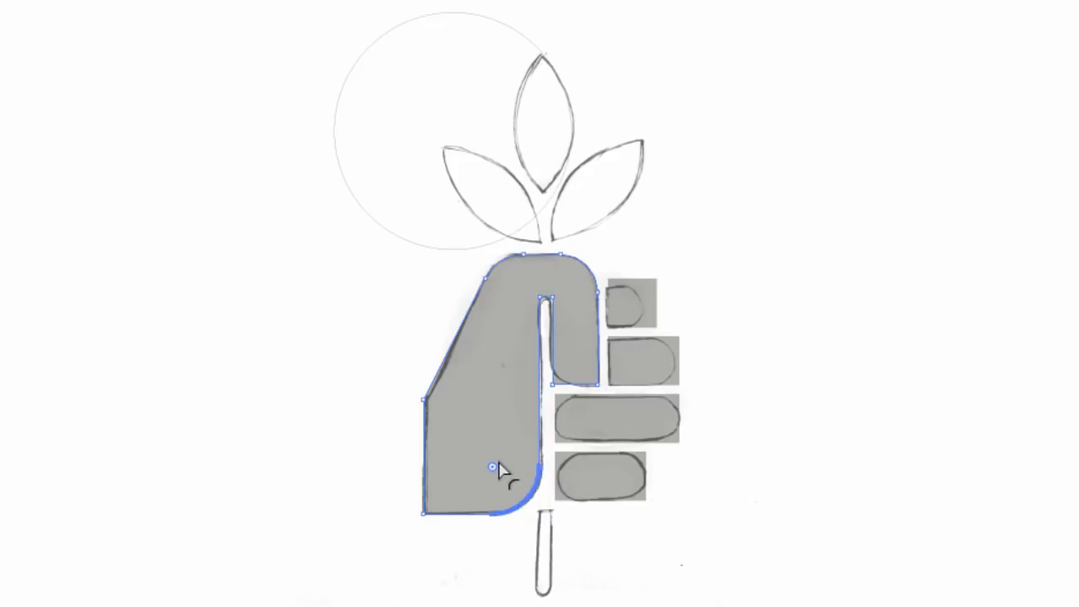
{"action": "left_click", "coordinate": [557, 384]}
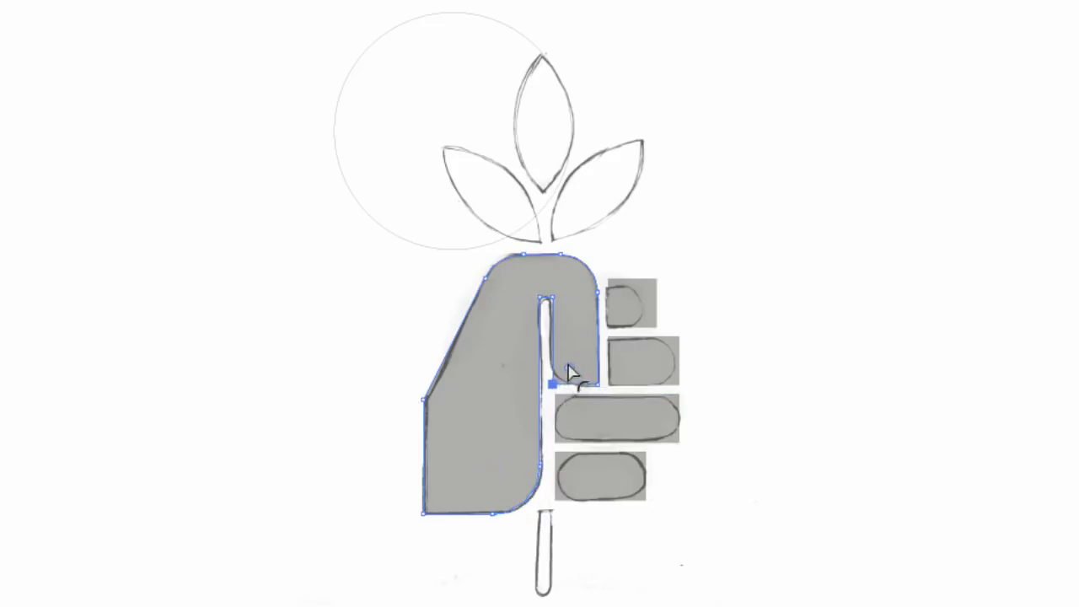
{"action": "left_click_drag", "start_coordinate": [568, 365], "coordinate": [577, 360]}
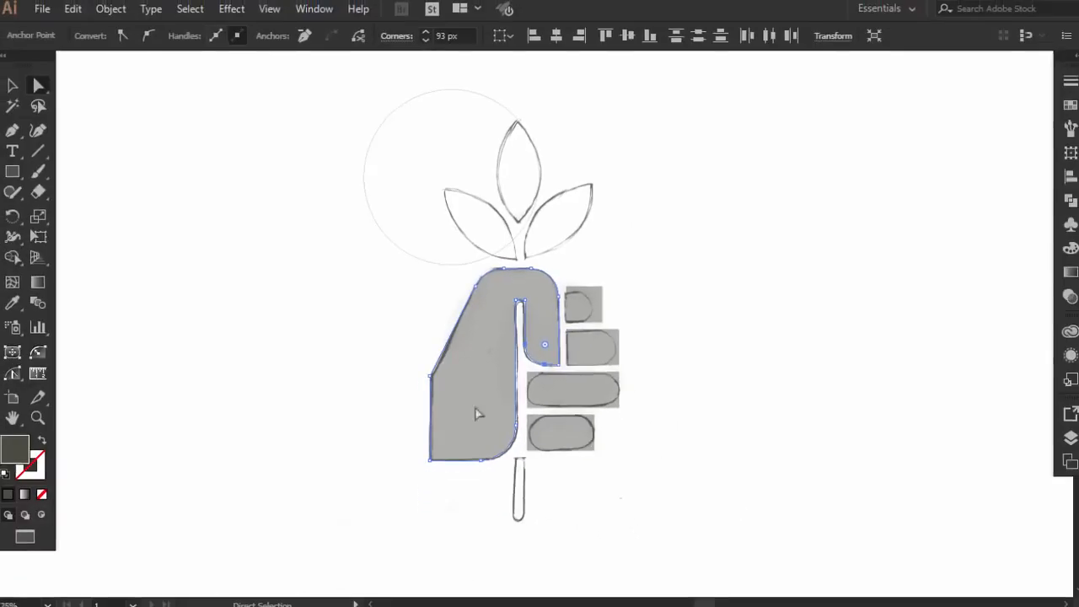
Fully round all corners of the two lower finger rectangles so they become pill shapes.
{"action": "left_click", "coordinate": [18, 89]}
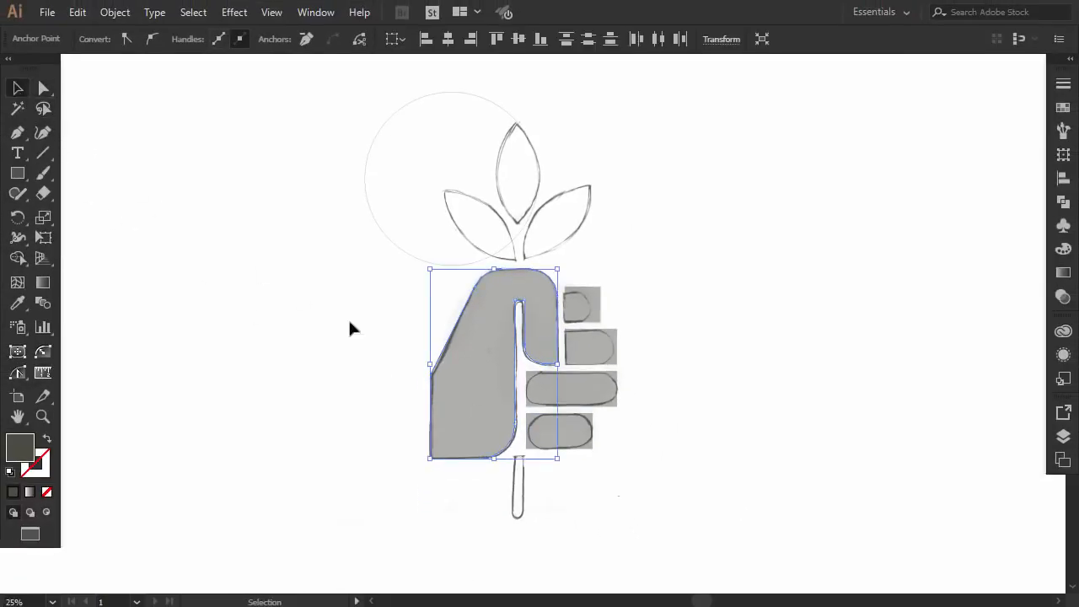
{"action": "left_click", "coordinate": [569, 440]}
{"action": "left_click_drag", "start_coordinate": [538, 424], "coordinate": [558, 425]}
{"action": "left_click", "coordinate": [577, 389]}
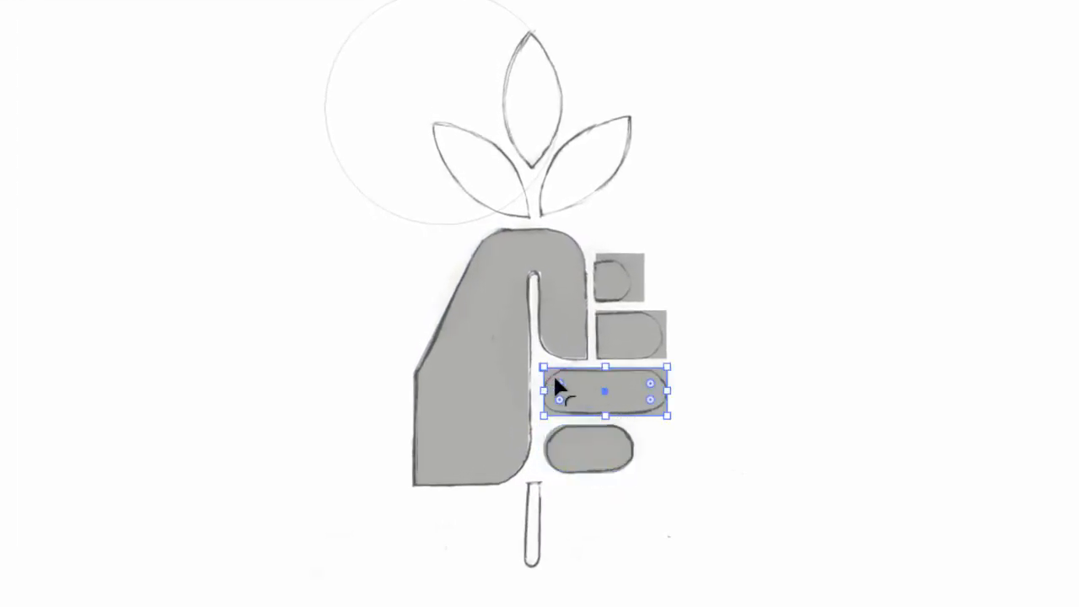
{"action": "left_click_drag", "start_coordinate": [558, 381], "coordinate": [611, 403]}
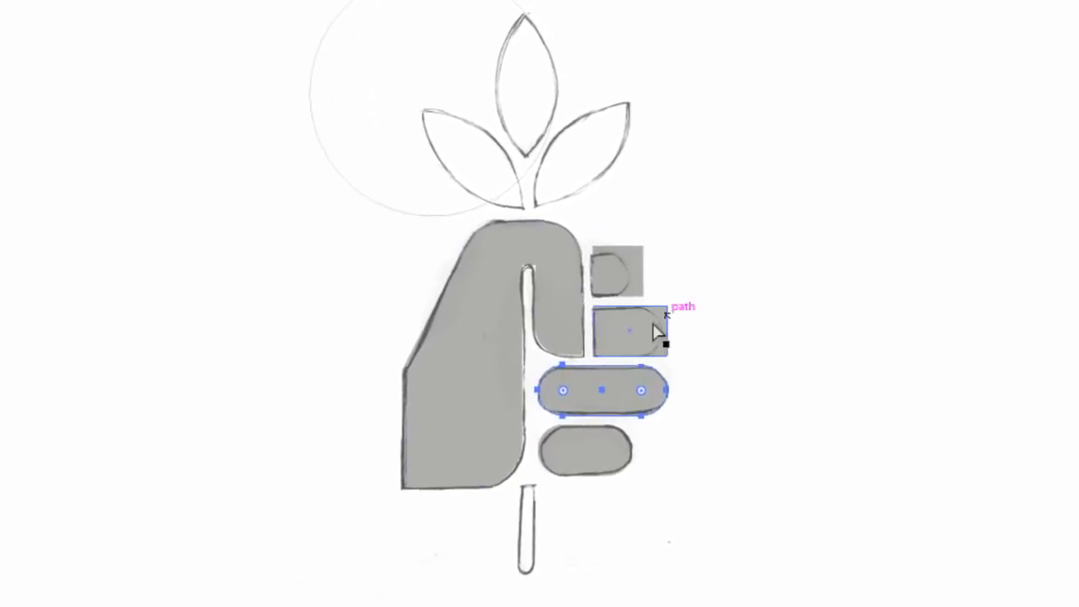
Fully round only the right-hand corners of the two upper finger rectangles.
{"action": "left_click_drag", "start_coordinate": [680, 293], "coordinate": [616, 339]}
{"action": "left_click_drag", "start_coordinate": [651, 231], "coordinate": [573, 278]}
{"action": "left_click", "coordinate": [717, 291]}
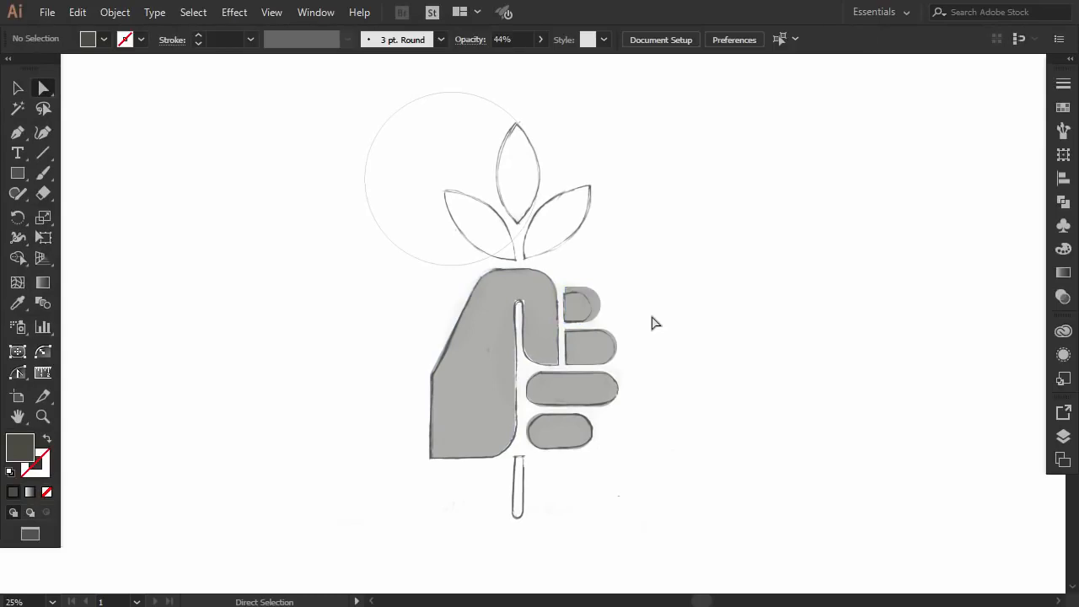
Select the hand and all finger shapes and move them onto the empty area right of the sketch.
{"action": "left_click", "coordinate": [15, 91]}
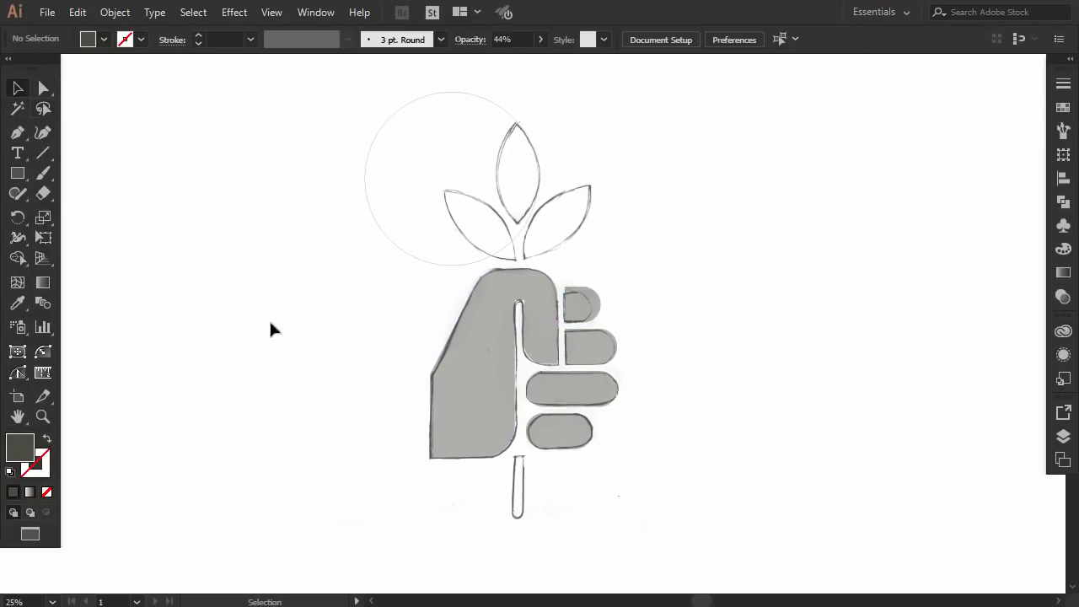
{"action": "left_click", "coordinate": [489, 378]}
{"action": "left_click", "coordinate": [582, 316], "text": "shift"}
{"action": "left_click", "coordinate": [587, 354], "text": "shift"}
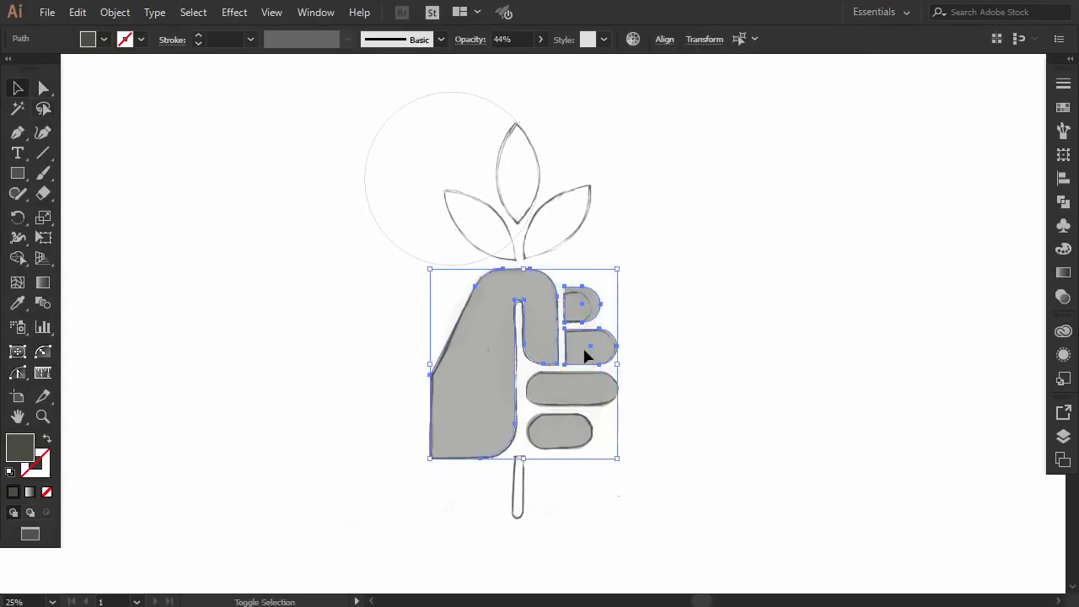
{"action": "left_click", "coordinate": [563, 435], "text": "shift"}
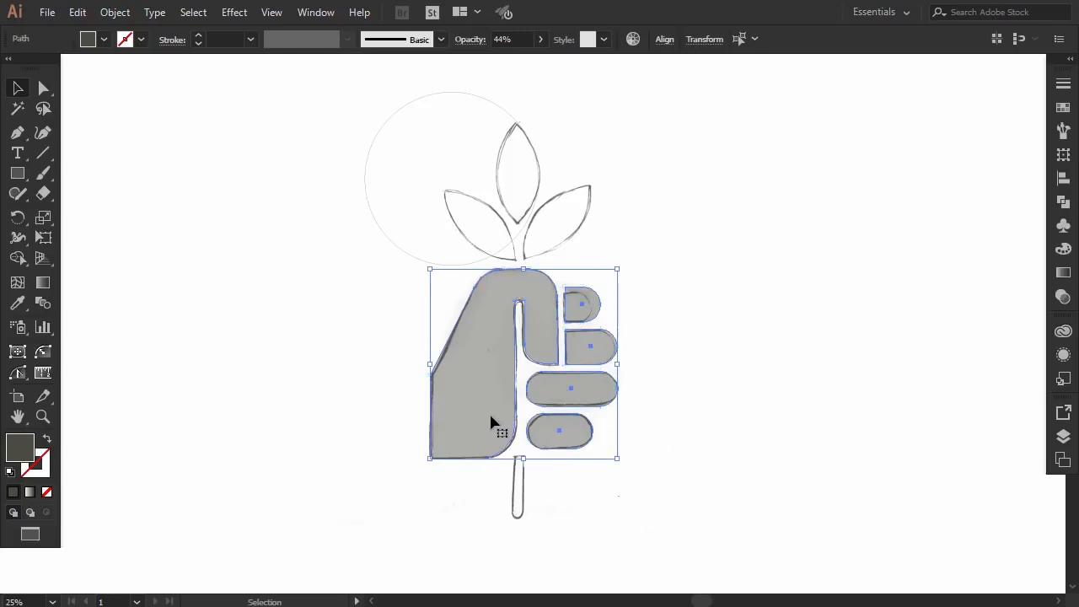
{"action": "left_click_drag", "start_coordinate": [494, 424], "coordinate": [736, 422]}
{"action": "scroll", "coordinate": [739, 421], "scroll_direction": "right", "scroll_amount": 5}
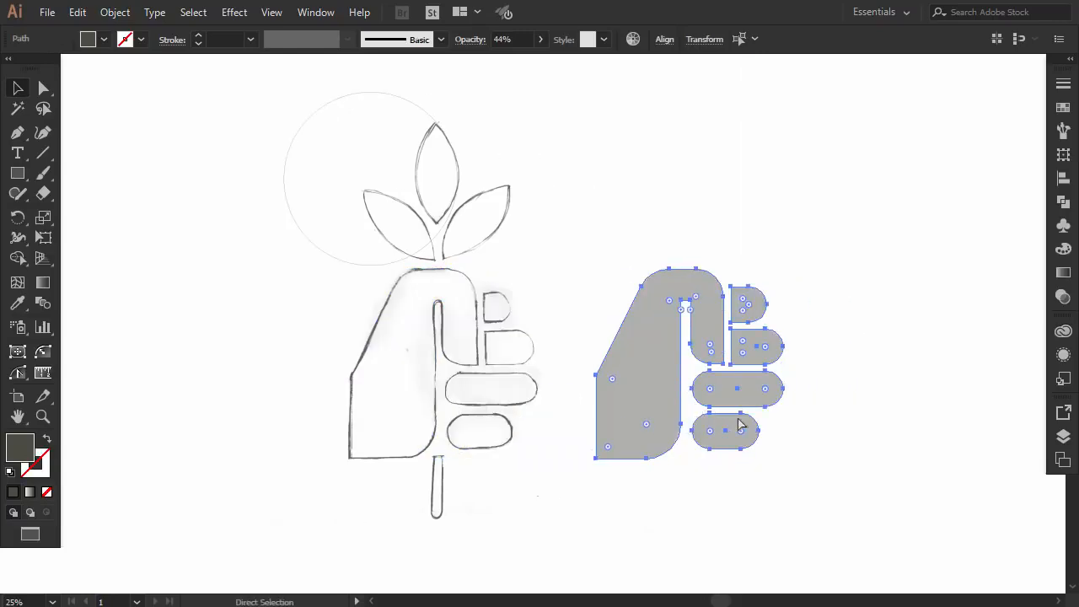
Restore the opacity of the hand and finger shapes to 100% and deselect them.
{"action": "key", "text": "v"}
{"action": "left_click", "coordinate": [536, 42]}
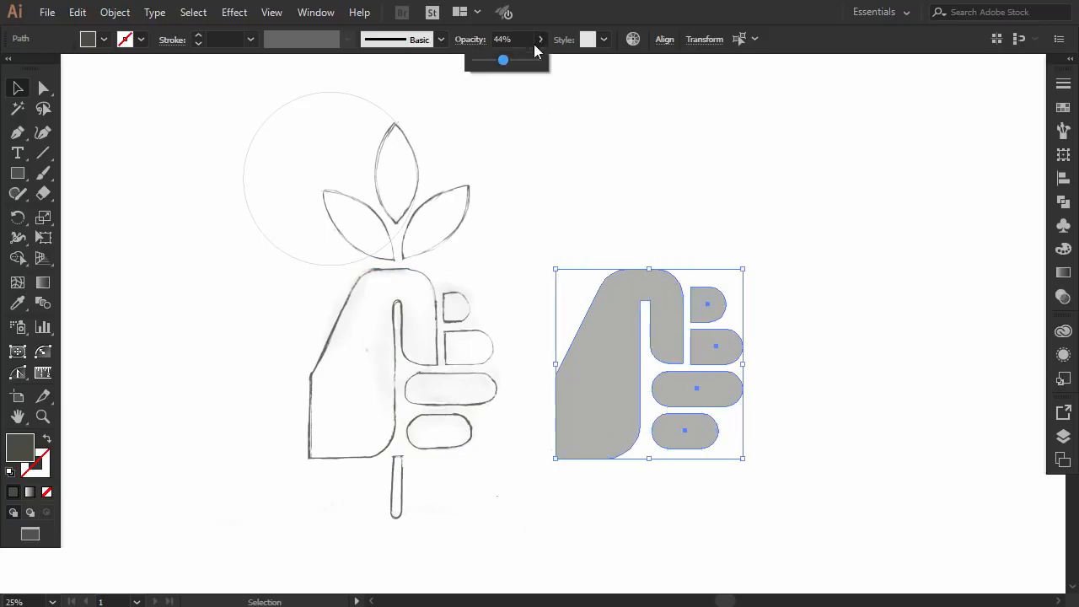
{"action": "left_click_drag", "start_coordinate": [550, 70], "coordinate": [553, 74]}
{"action": "left_click", "coordinate": [795, 200]}
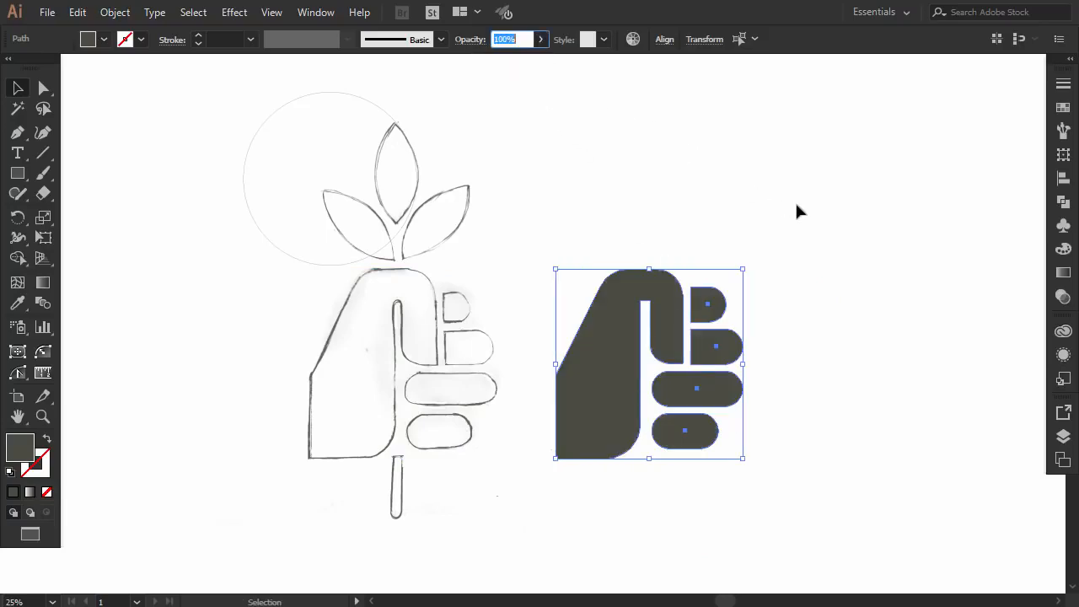
{"action": "left_click", "coordinate": [795, 200]}
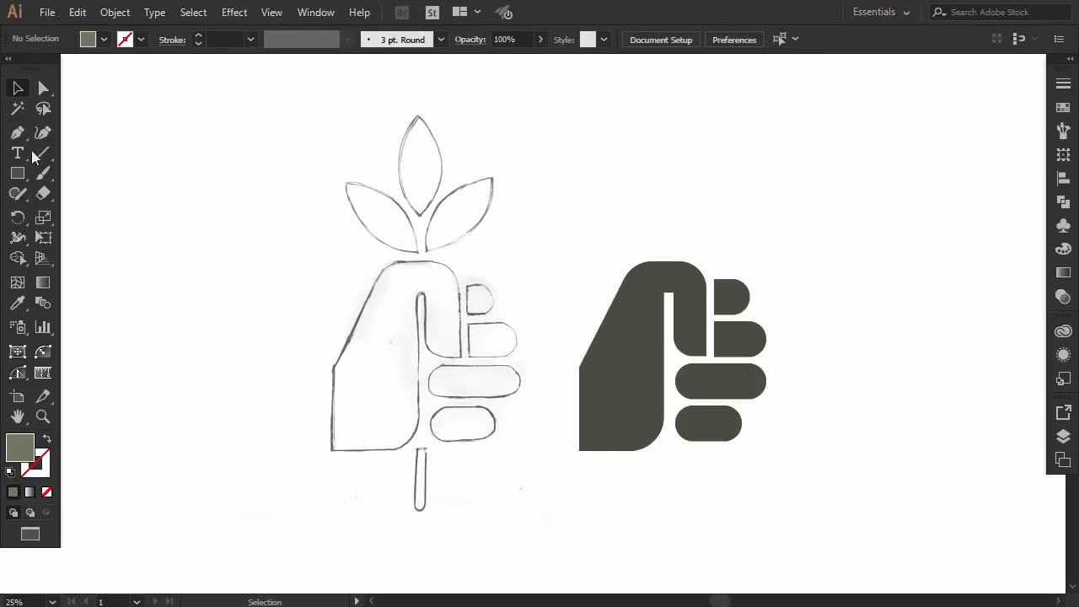
Draw a circle with a 3 pt outline and no fill, and align its right edge with the middle leaf's right curve.
{"action": "left_click_drag", "start_coordinate": [13, 175], "coordinate": [68, 210]}
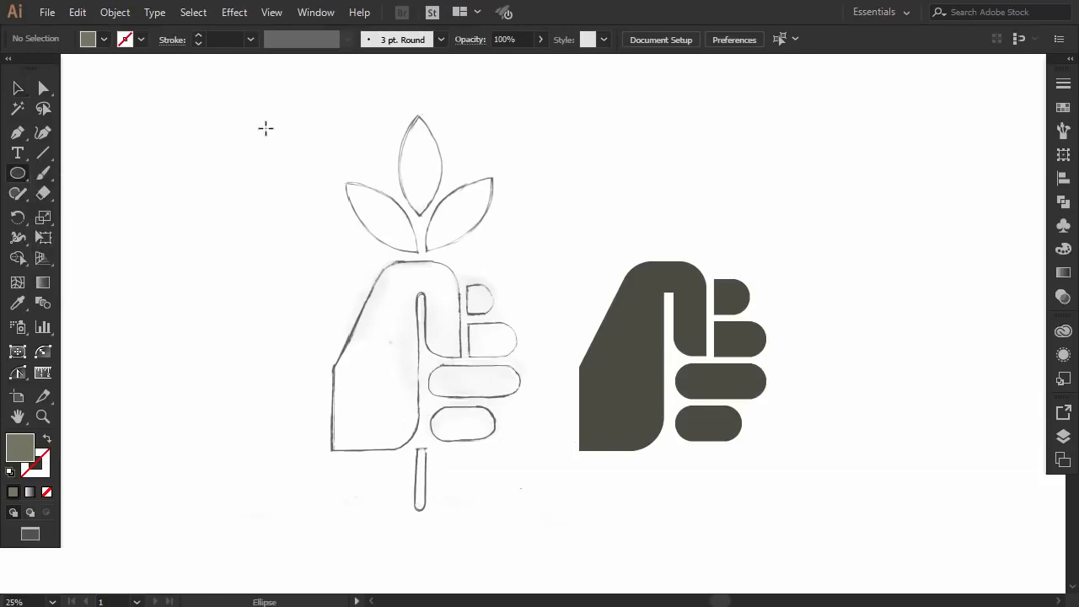
{"action": "left_click_drag", "start_coordinate": [295, 128], "coordinate": [448, 279]}
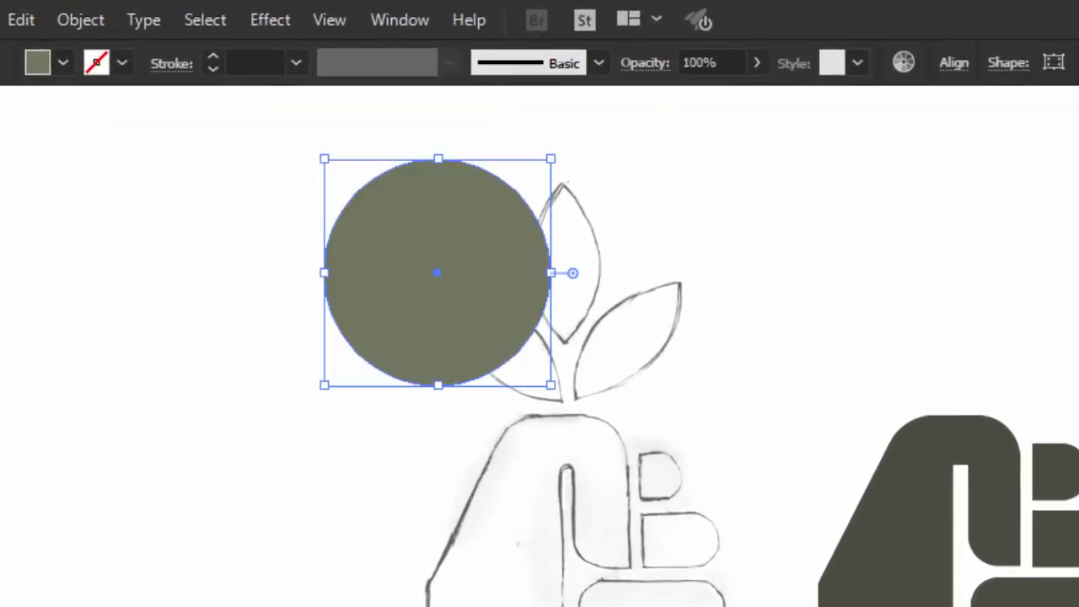
{"action": "key", "text": "shift+x"}
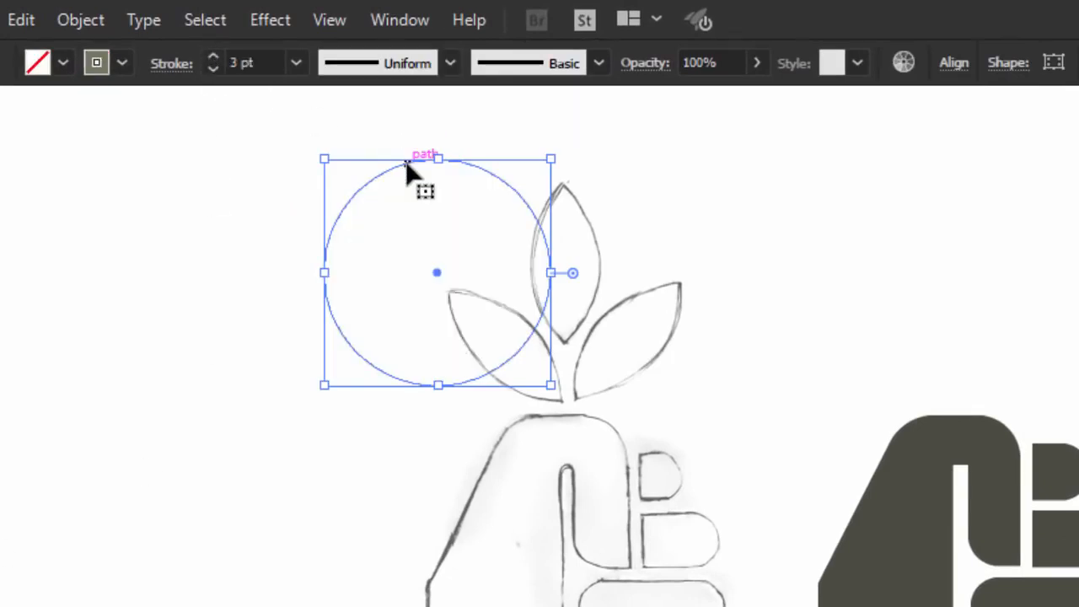
{"action": "left_click_drag", "start_coordinate": [406, 160], "coordinate": [454, 162]}
{"action": "left_click", "coordinate": [637, 200]}
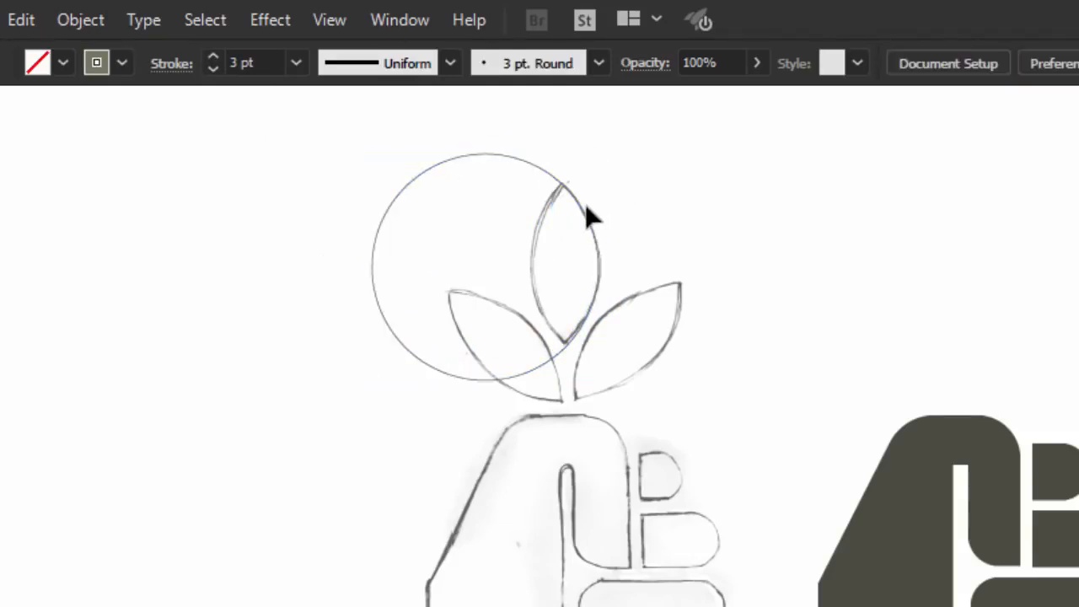
Duplicate the circle to the right to cover the middle leaf's left curve, keeping only the overlap with Shape Builder.
{"action": "left_click_drag", "start_coordinate": [586, 208], "coordinate": [746, 195]}
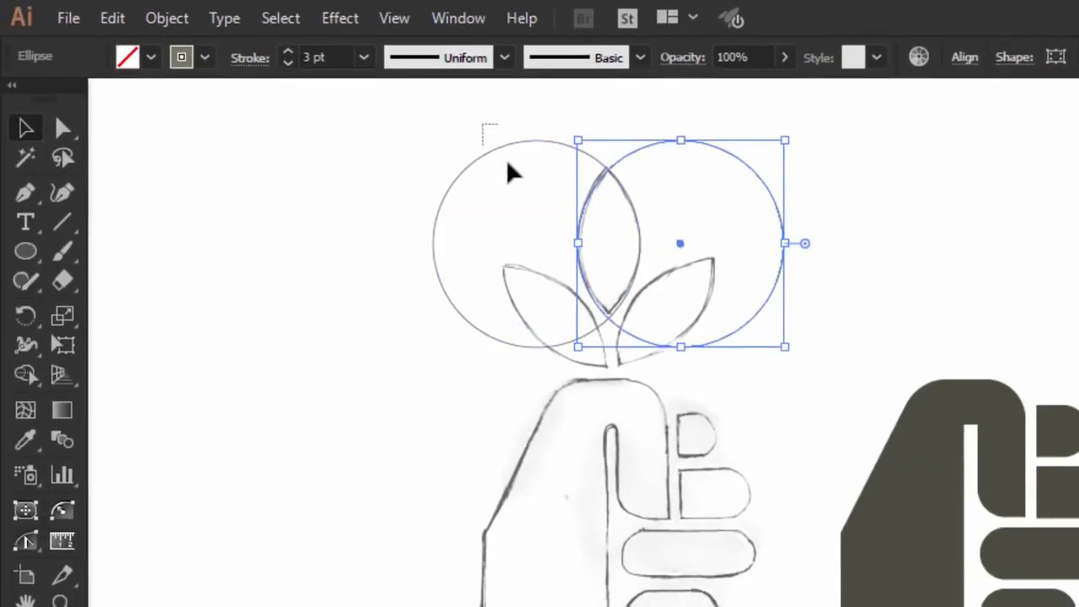
{"action": "key", "text": "ctrl+a"}
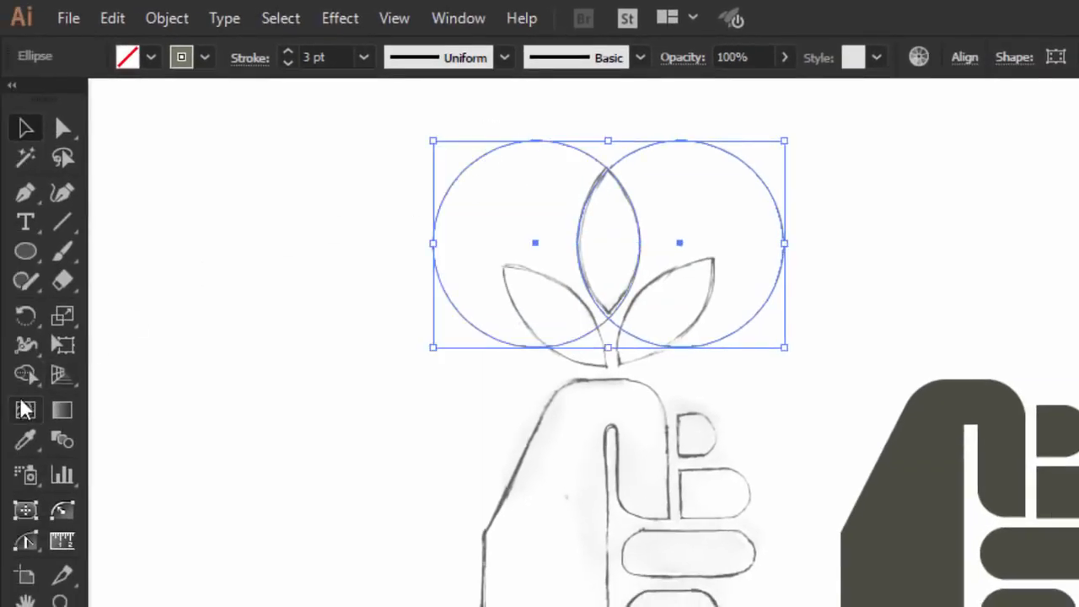
{"action": "left_click", "coordinate": [25, 375]}
{"action": "left_click", "coordinate": [451, 229], "text": "alt"}
{"action": "left_click", "coordinate": [679, 197], "text": "alt"}
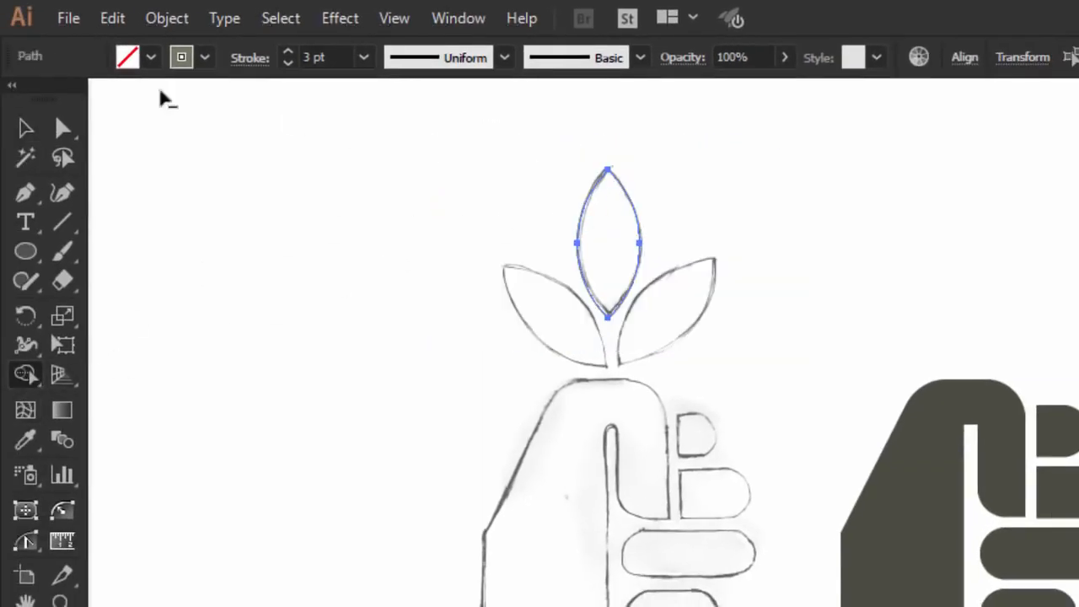
Move the leaf outline above the vector hand and swap its stroke colour to the fill.
{"action": "left_click", "coordinate": [26, 128]}
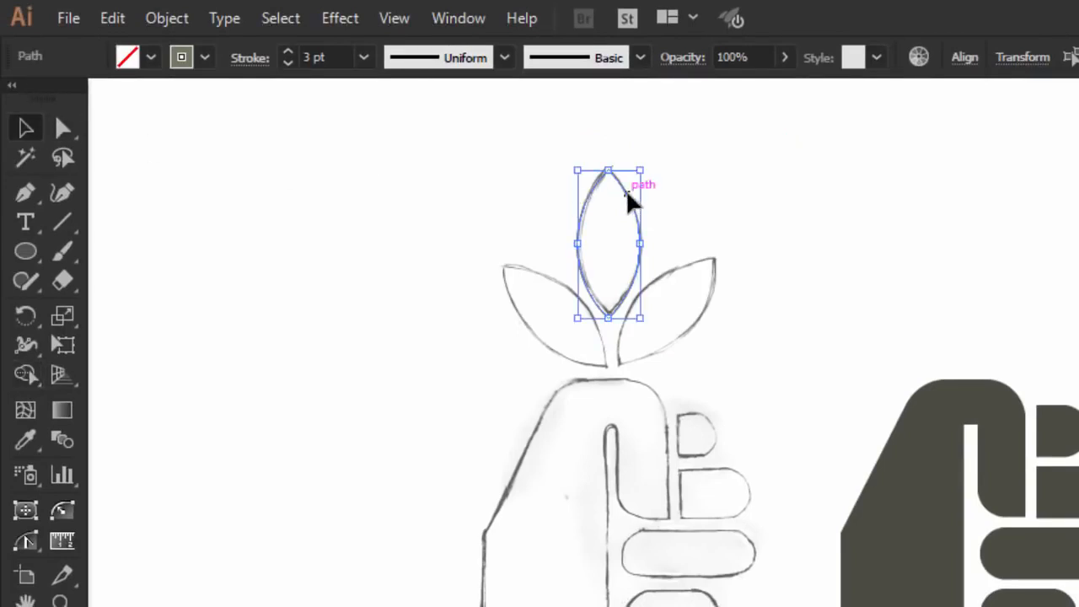
{"action": "left_click_drag", "start_coordinate": [631, 197], "coordinate": [1009, 220]}
{"action": "left_click_drag", "start_coordinate": [668, 179], "coordinate": [643, 175]}
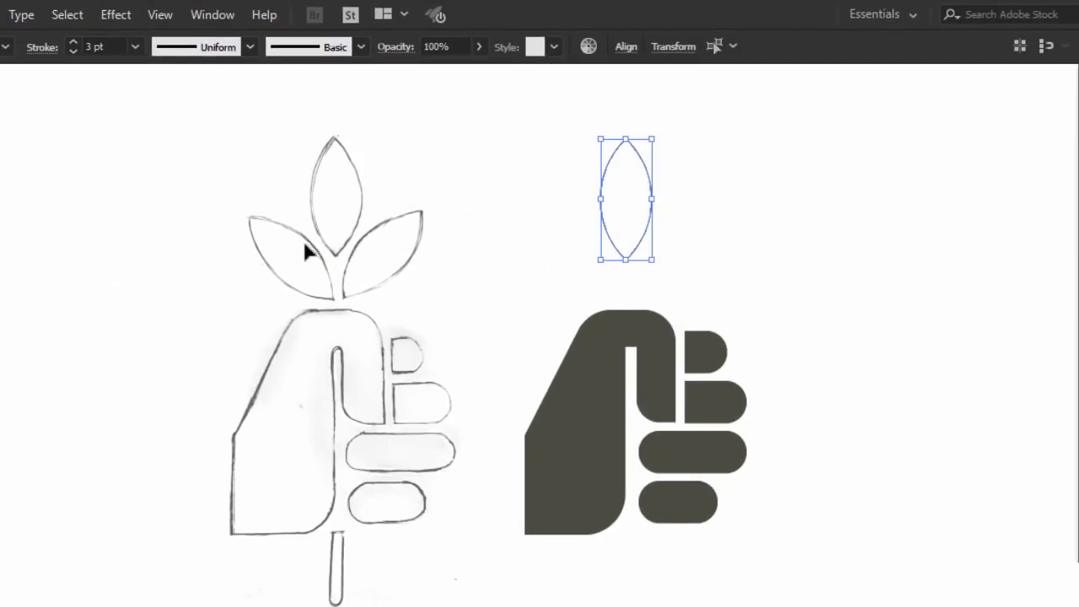
{"action": "key", "text": "shift+x"}
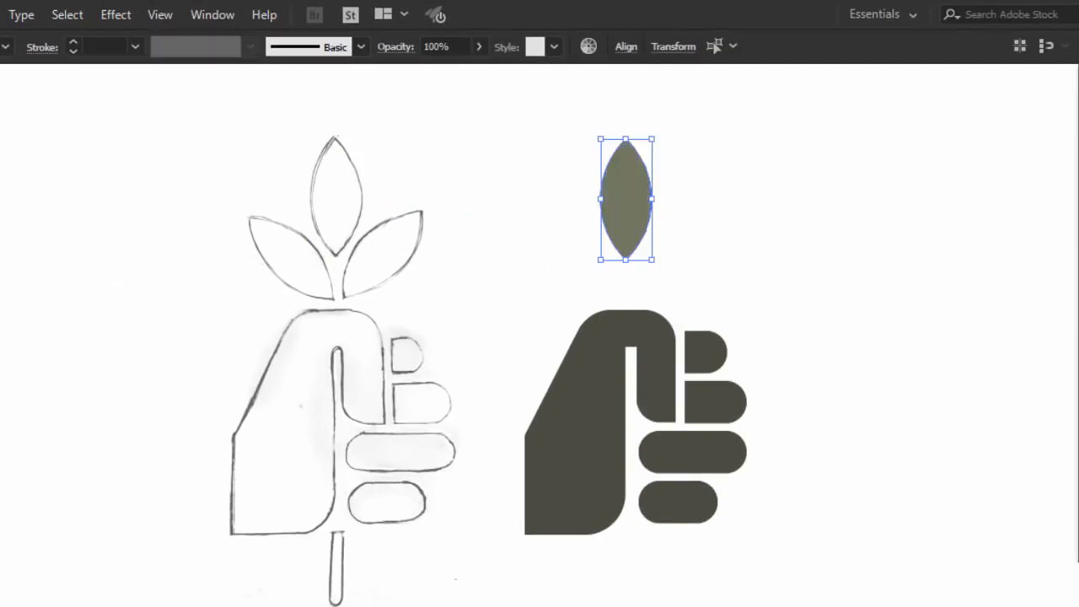
Adjust the middle leaf's position above the hand and add a tilted copy as the right leaf.
{"action": "left_click_drag", "start_coordinate": [626, 223], "coordinate": [633, 245]}
{"action": "left_click", "coordinate": [720, 228]}
{"action": "left_click_drag", "start_coordinate": [655, 149], "coordinate": [717, 215]}
Copy the tilted right leaf to the left side and reflect the copy across the vertical axis.
{"action": "left_click_drag", "start_coordinate": [555, 200], "coordinate": [651, 276]}
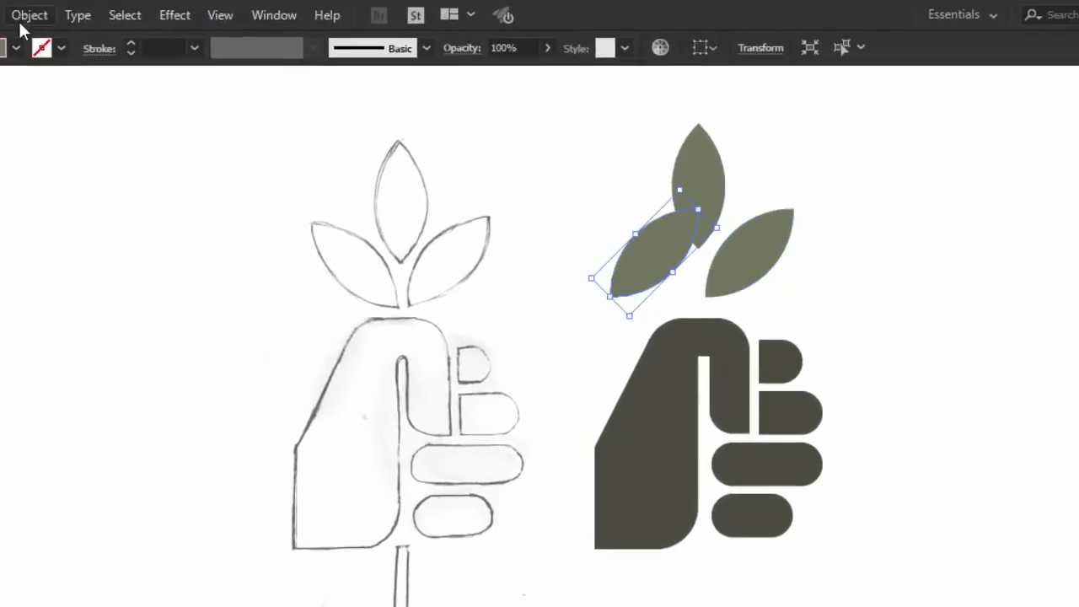
{"action": "left_click", "coordinate": [25, 17]}
{"action": "mouse_move", "coordinate": [173, 34]}
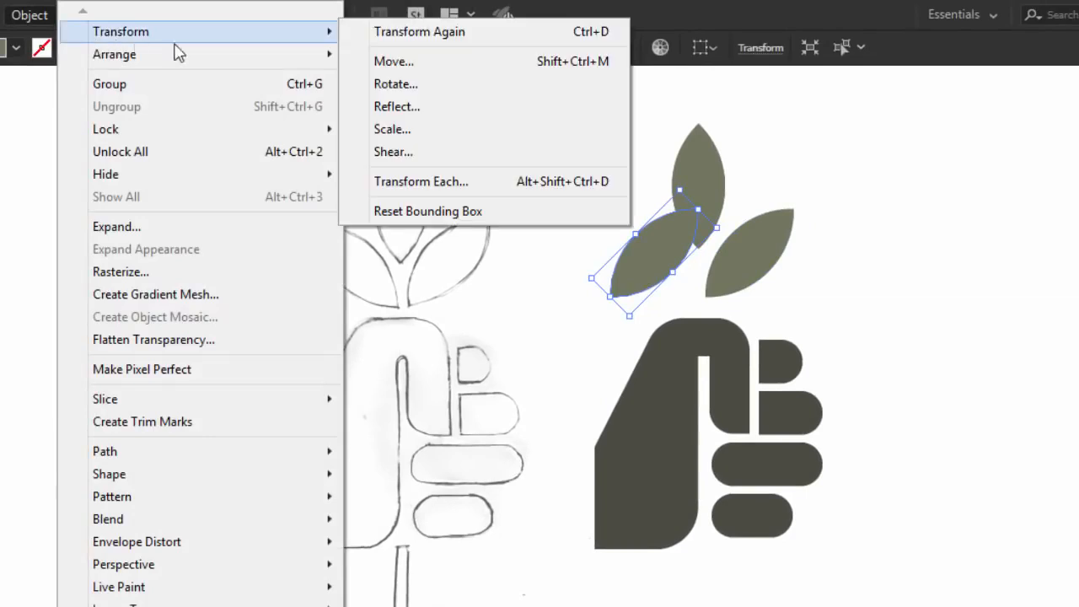
{"action": "left_click", "coordinate": [414, 113]}
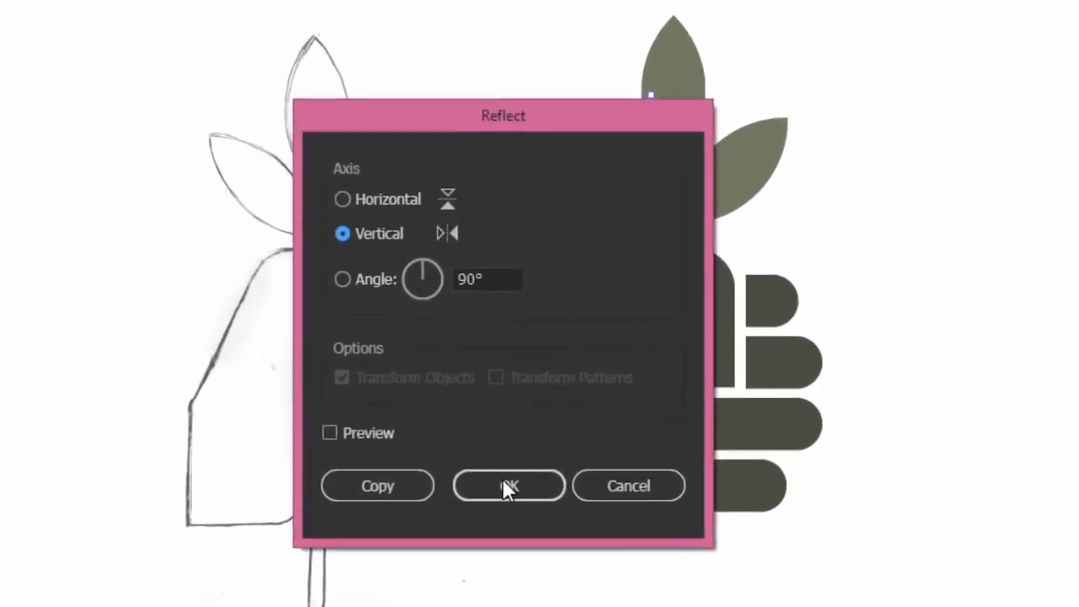
{"action": "left_click", "coordinate": [504, 484]}
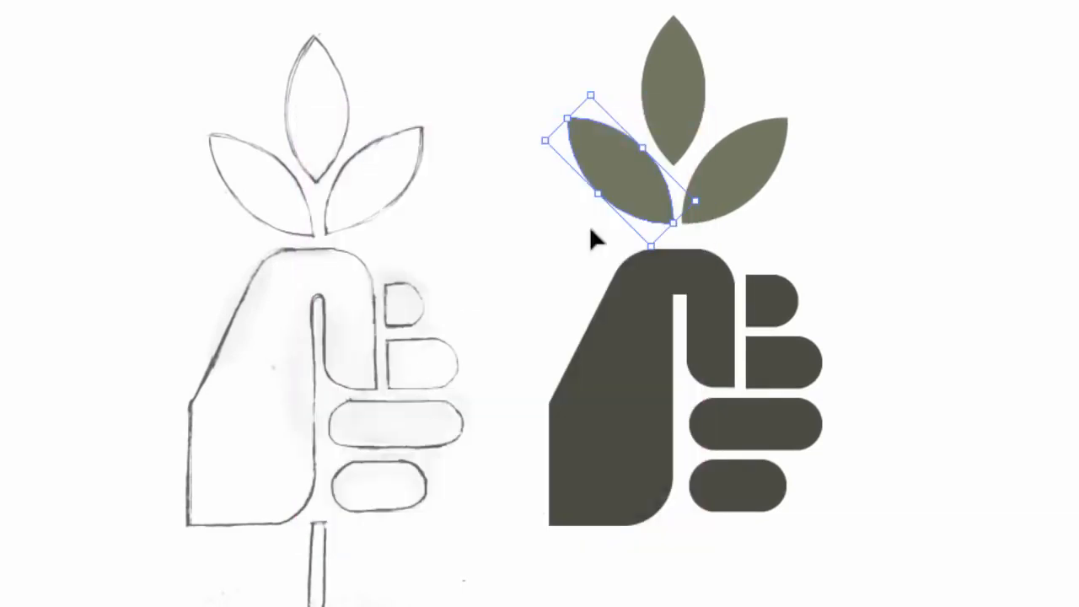
Shift the reflected left leaf outward and nudge it slightly right to leave a stem gap between the side leaves.
{"action": "left_click_drag", "start_coordinate": [645, 217], "coordinate": [637, 218]}
{"action": "left_click", "coordinate": [766, 235]}
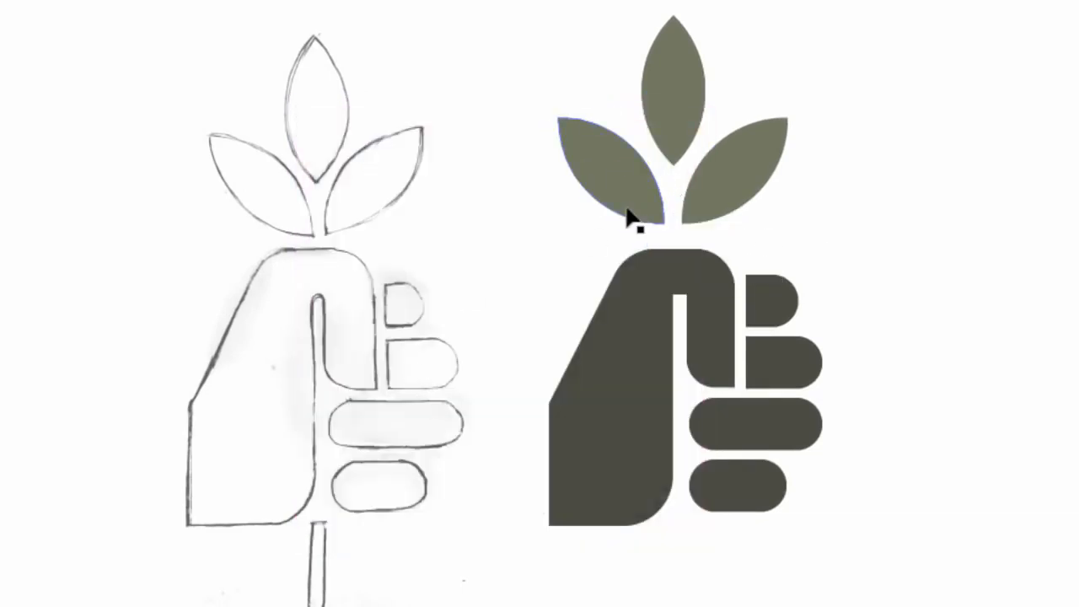
{"action": "left_click", "coordinate": [630, 215]}
{"action": "key", "text": "Right"}
{"action": "key", "text": "Right"}
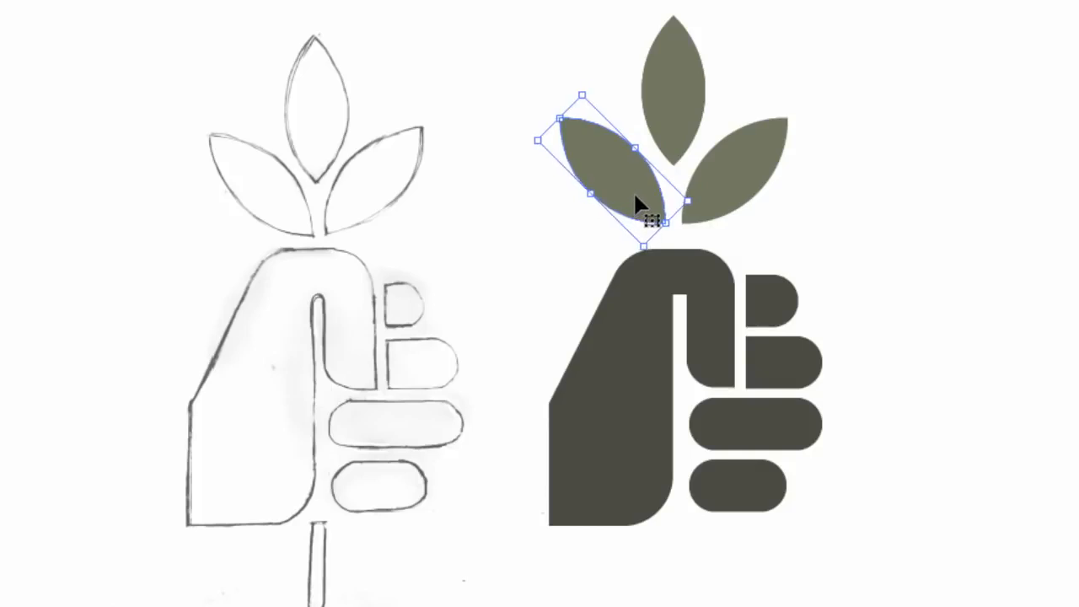
Draw a narrow rectangle as wide as the hand's vertical slot and move it directly below the hand as the plant stem.
{"action": "left_click", "coordinate": [859, 192]}
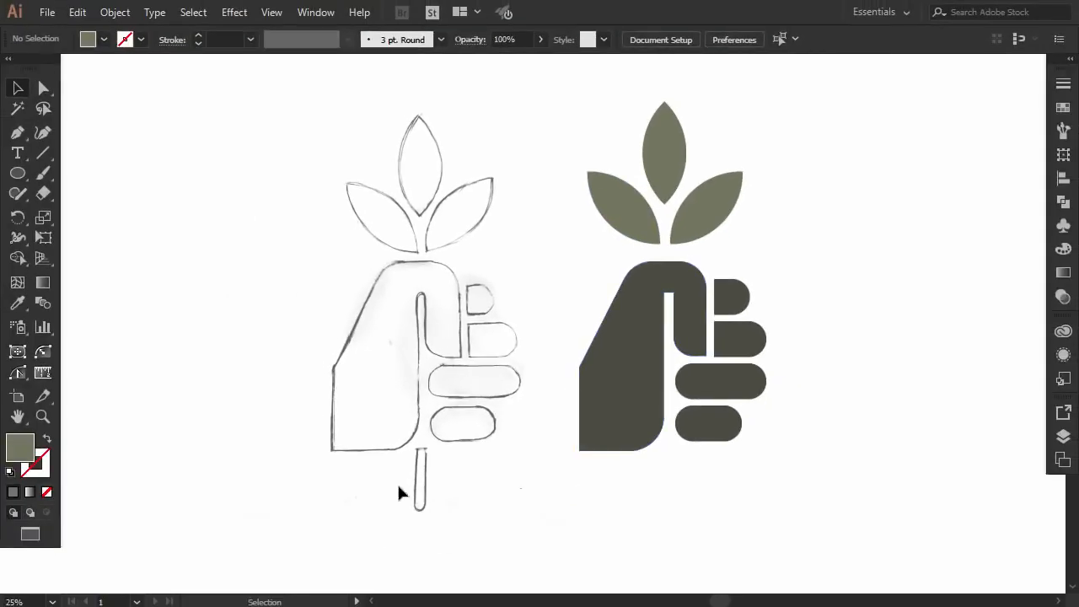
{"action": "left_click_drag", "start_coordinate": [23, 181], "coordinate": [57, 173]}
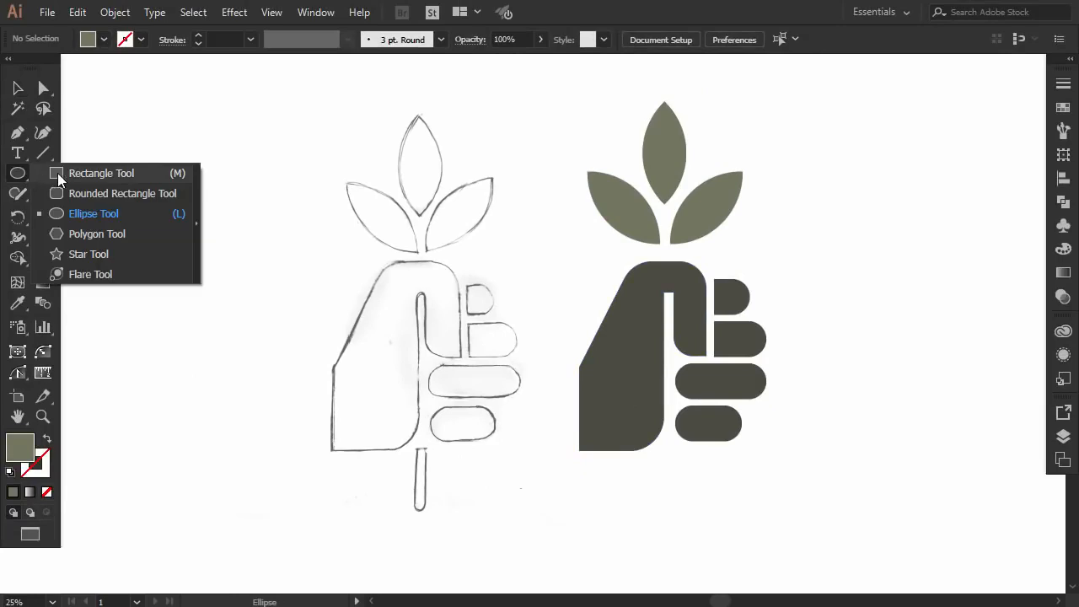
{"action": "left_click_drag", "start_coordinate": [665, 294], "coordinate": [675, 348]}
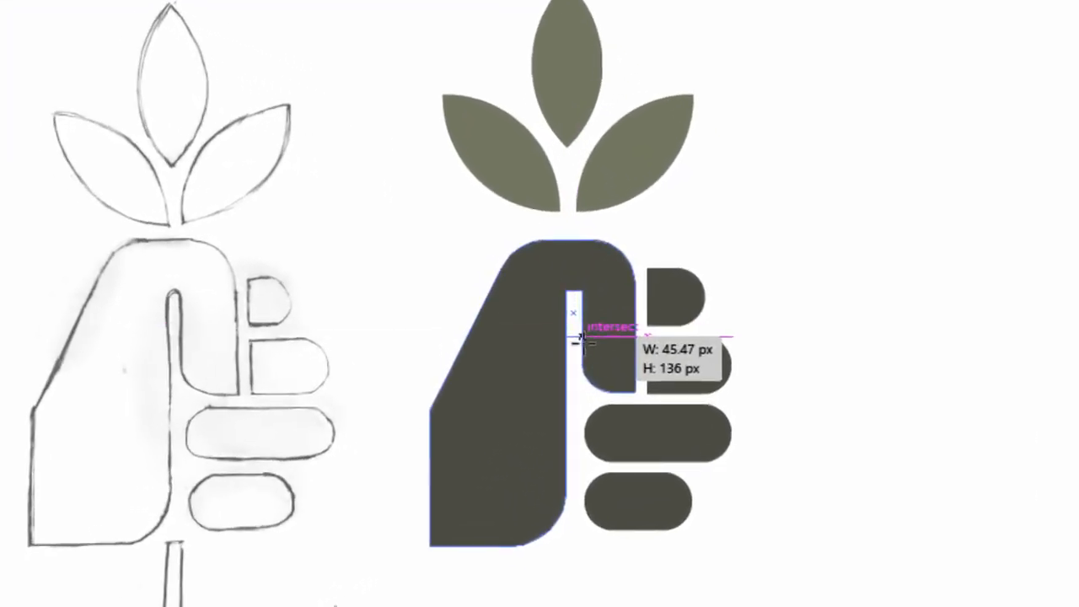
{"action": "mouse_move", "coordinate": [576, 382]}
{"action": "left_mouse_down"}
{"action": "mouse_move", "coordinate": [569, 397]}
{"action": "mouse_move", "coordinate": [578, 397]}
{"action": "left_mouse_up"}
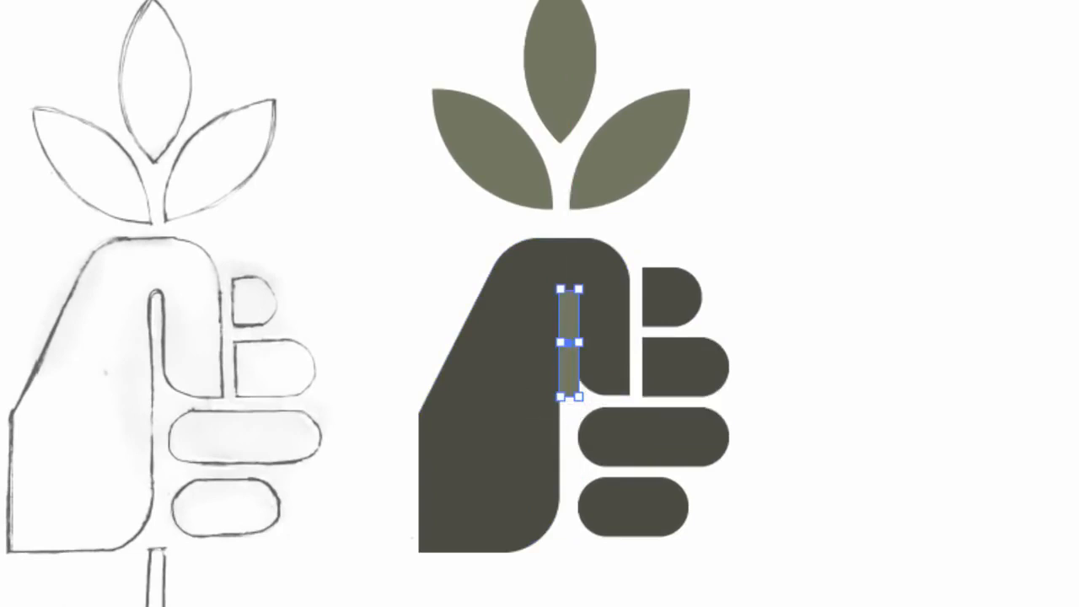
{"action": "left_click_drag", "start_coordinate": [569, 345], "coordinate": [568, 553]}
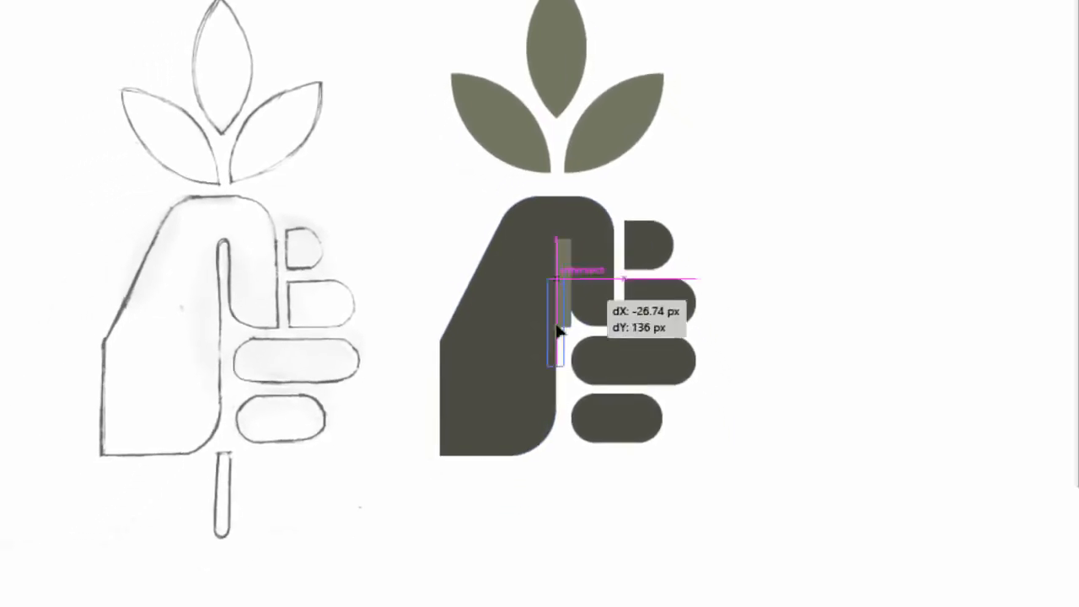
{"action": "left_click_drag", "start_coordinate": [564, 456], "coordinate": [563, 487]}
Round the bottom corners of the stem piece below the hand to match the sketch.
{"action": "key", "text": "a"}
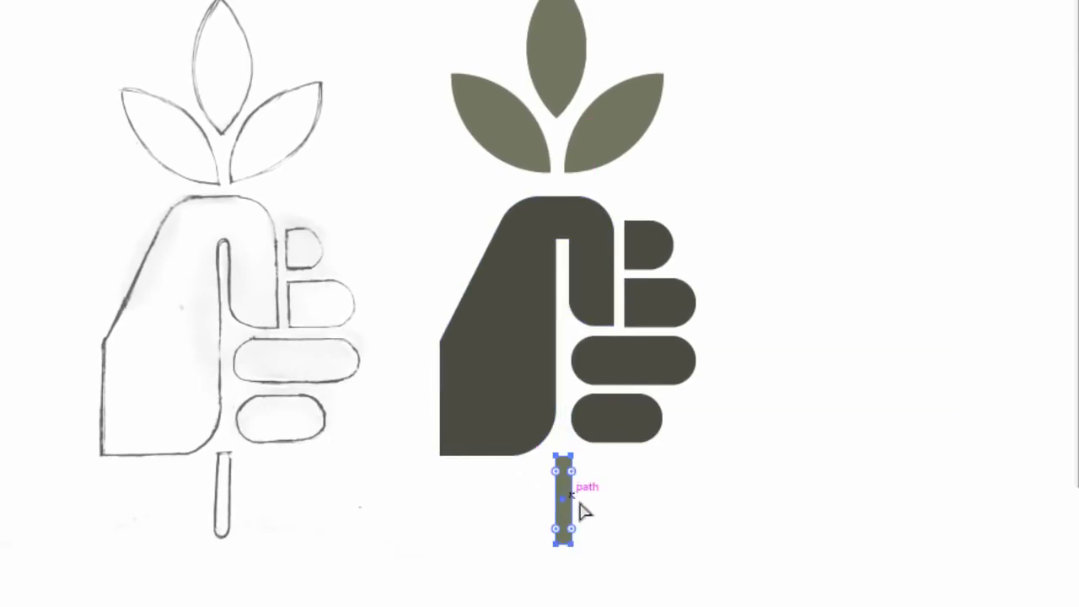
{"action": "left_click_drag", "start_coordinate": [530, 562], "coordinate": [577, 456]}
{"action": "left_click", "coordinate": [652, 525]}
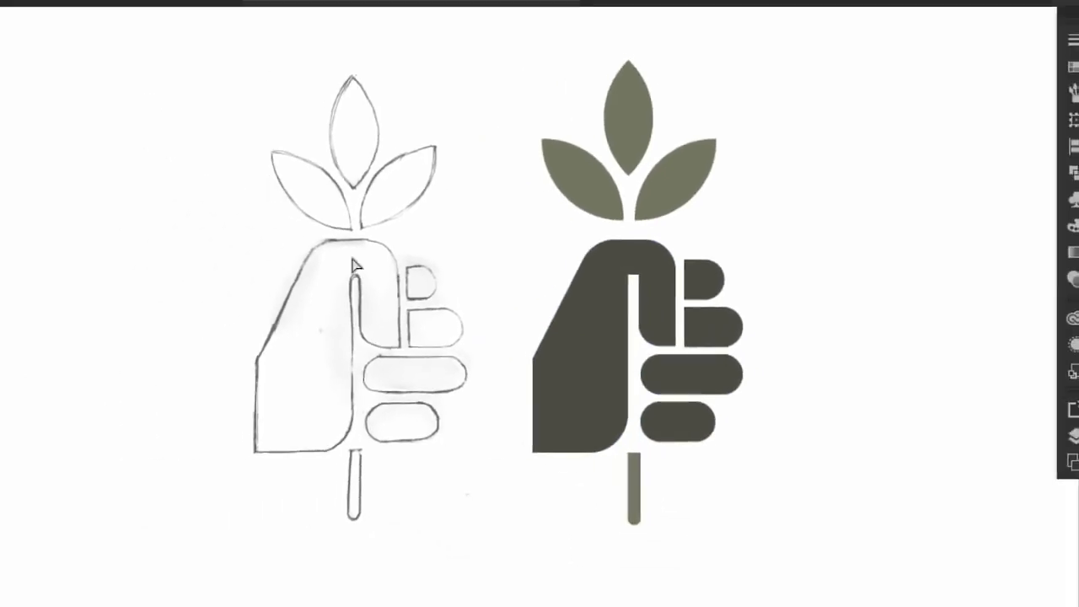
{"action": "key", "text": "v"}
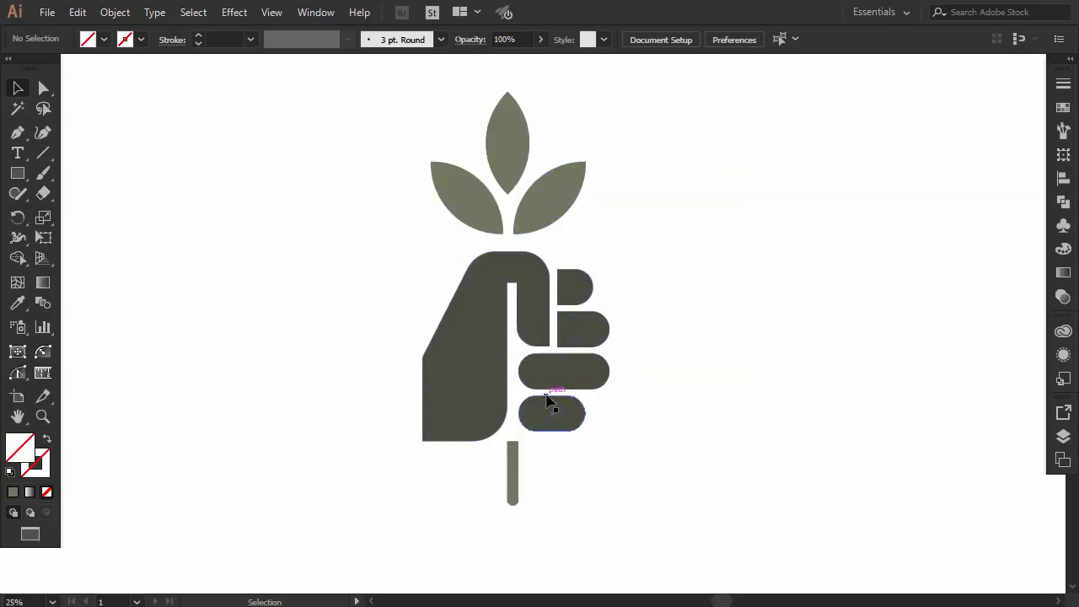
Draw a small spacer rectangle that exactly fills the height of the gap between the two lowest fingers.
{"action": "scroll", "coordinate": [548, 408], "scroll_direction": "up", "scroll_amount": 2}
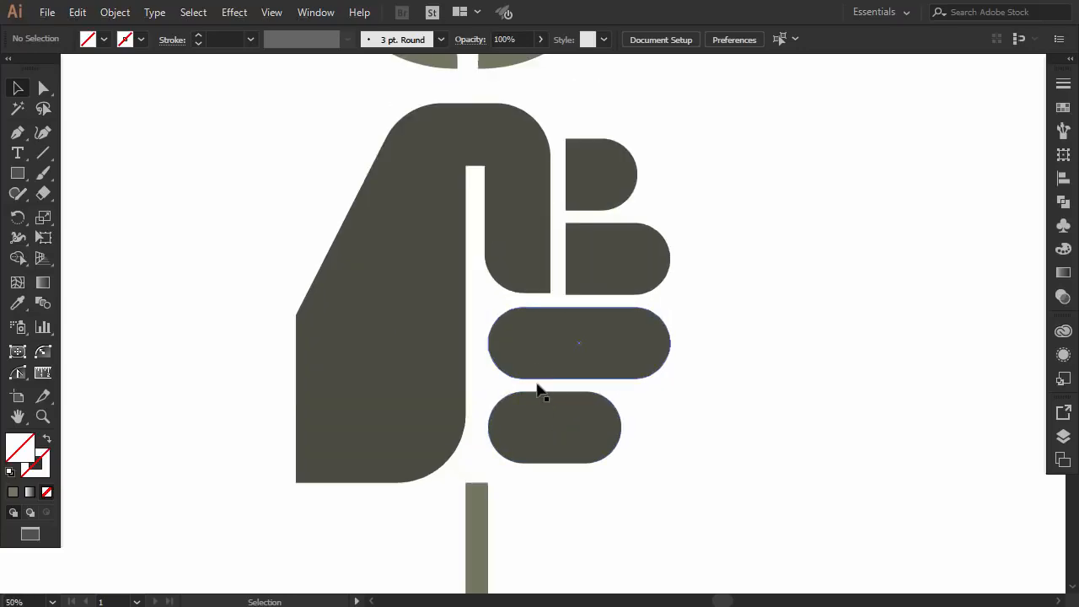
{"action": "scroll", "coordinate": [557, 391], "scroll_direction": "up", "scroll_amount": 2}
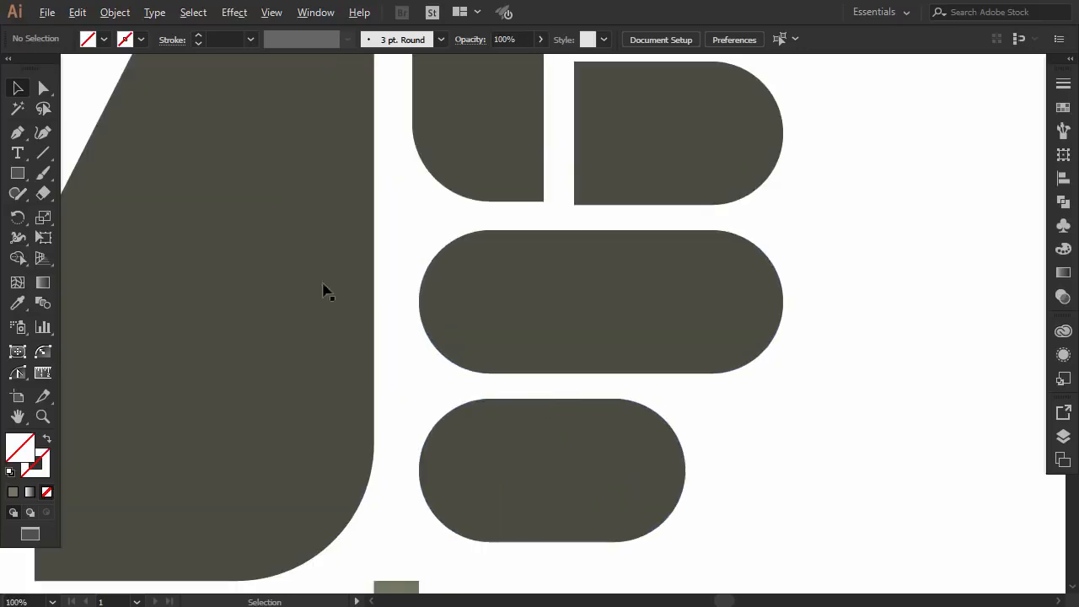
{"action": "left_click", "coordinate": [17, 172]}
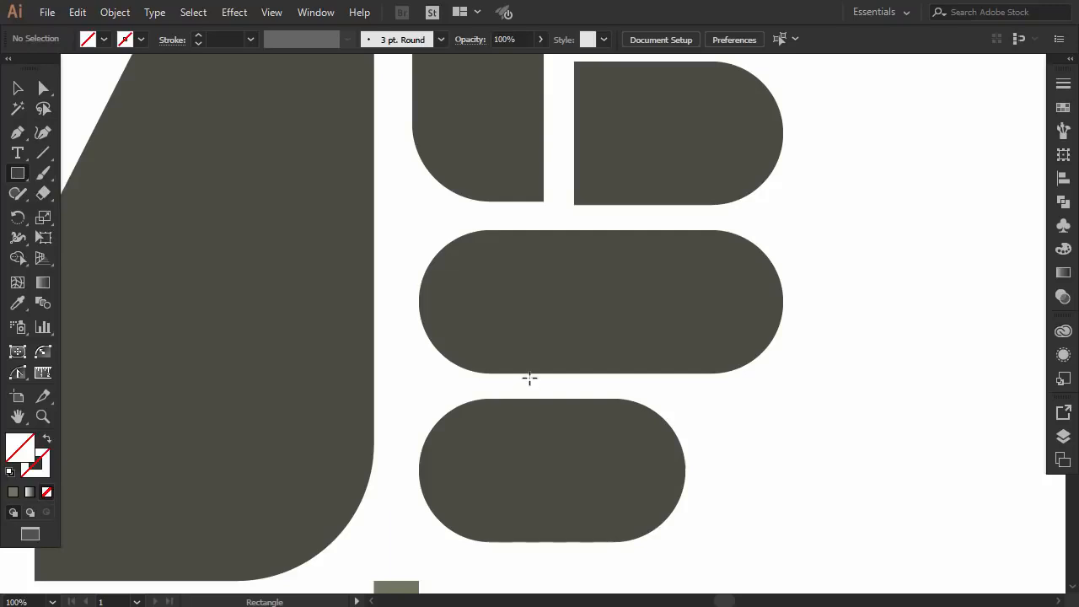
{"action": "left_click_drag", "start_coordinate": [532, 373], "coordinate": [613, 398]}
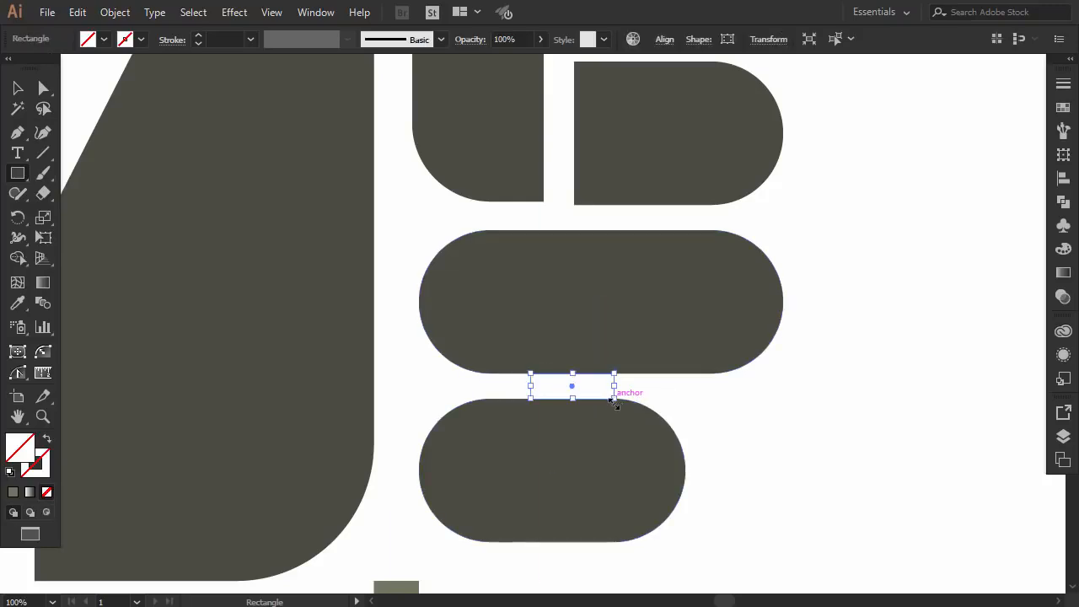
Fill the spacer rectangle with the lighter olive green 8e9363.
{"action": "left_click", "coordinate": [13, 494]}
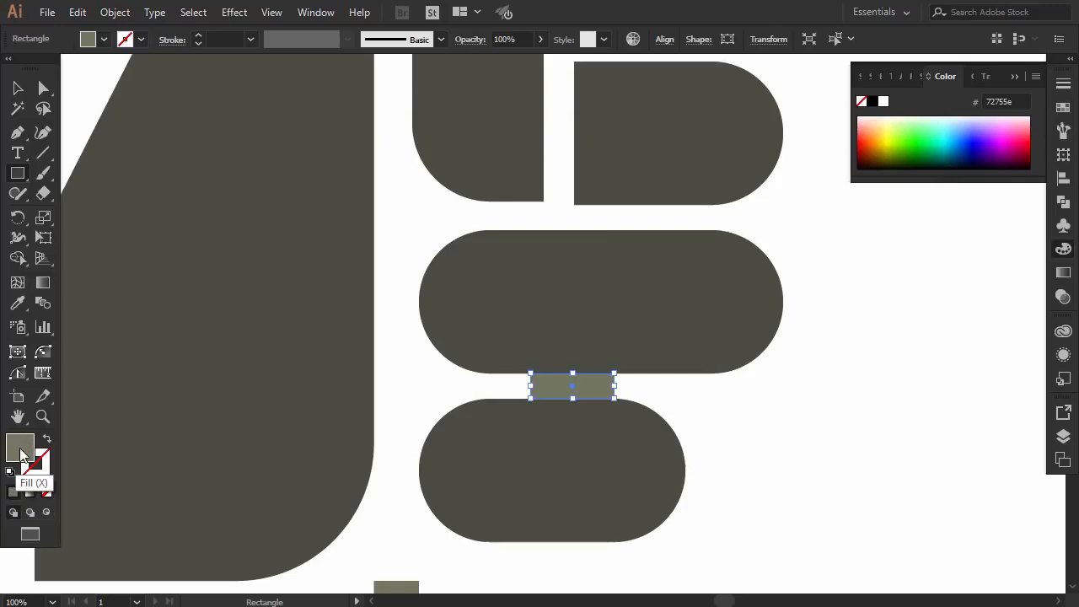
{"action": "double_click", "coordinate": [20, 455]}
{"action": "left_click_drag", "start_coordinate": [379, 326], "coordinate": [403, 294]}
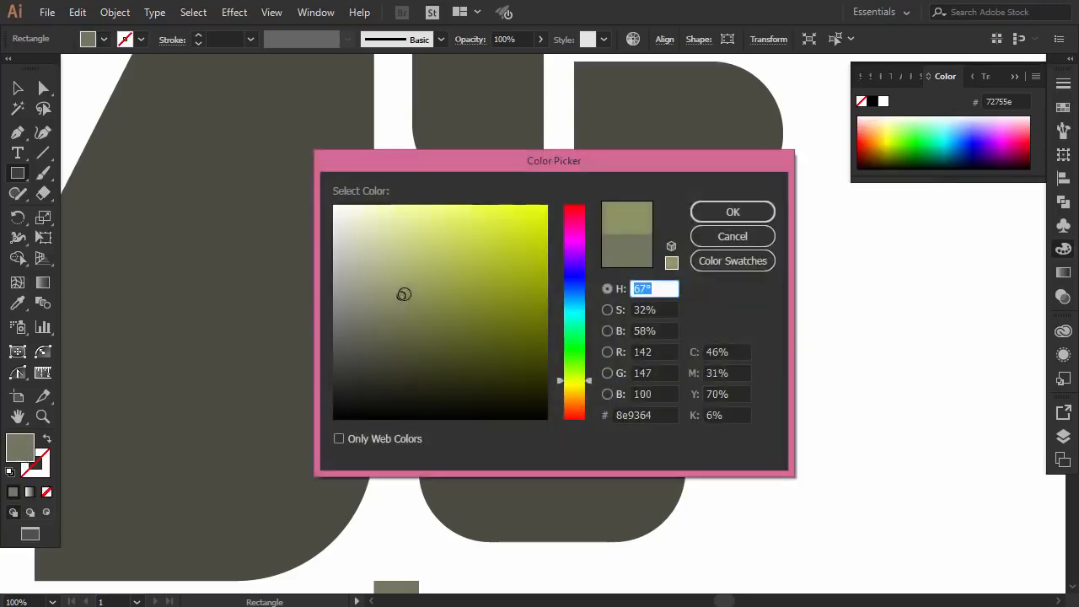
{"action": "left_click", "coordinate": [725, 213]}
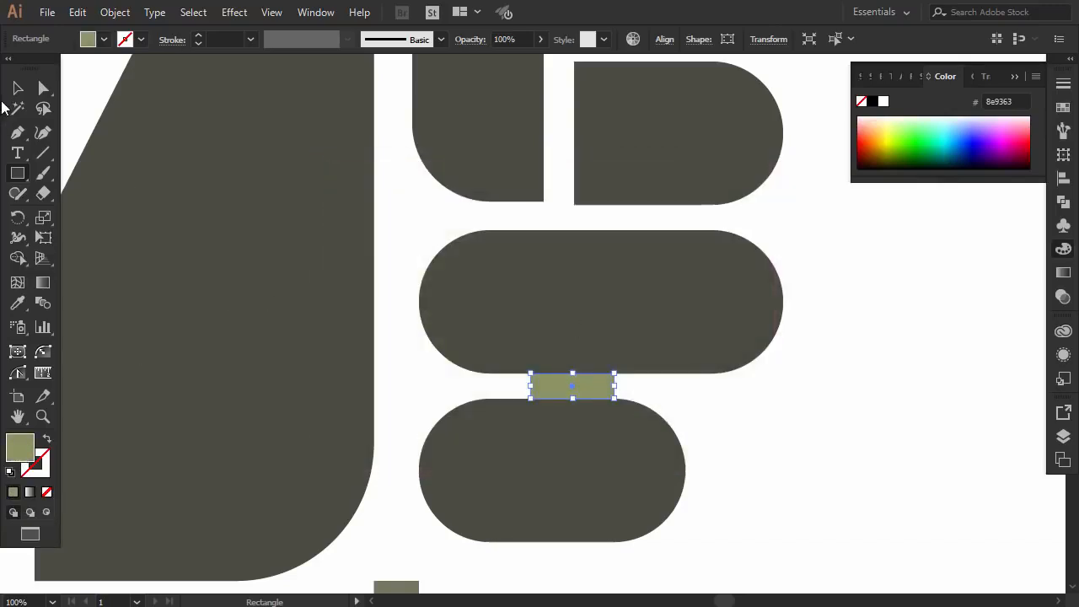
{"action": "left_click", "coordinate": [17, 89]}
{"action": "left_click", "coordinate": [770, 424]}
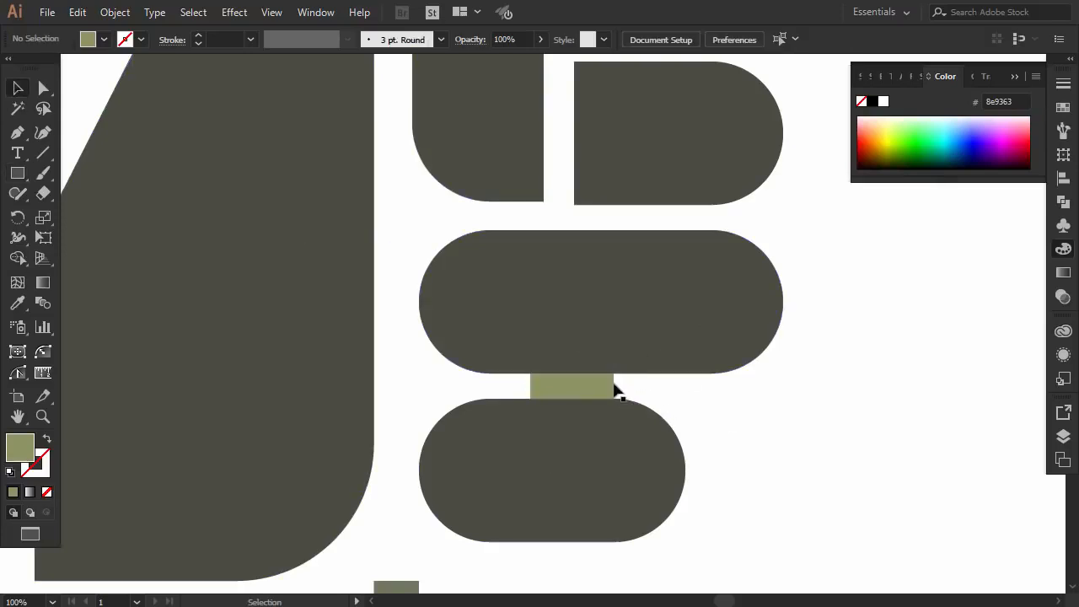
Move the green spacer up into the gap between the second and third fingers to compare the spacing.
{"action": "left_click_drag", "start_coordinate": [597, 388], "coordinate": [616, 224]}
{"action": "scroll", "coordinate": [615, 223], "scroll_direction": "up", "scroll_amount": 3}
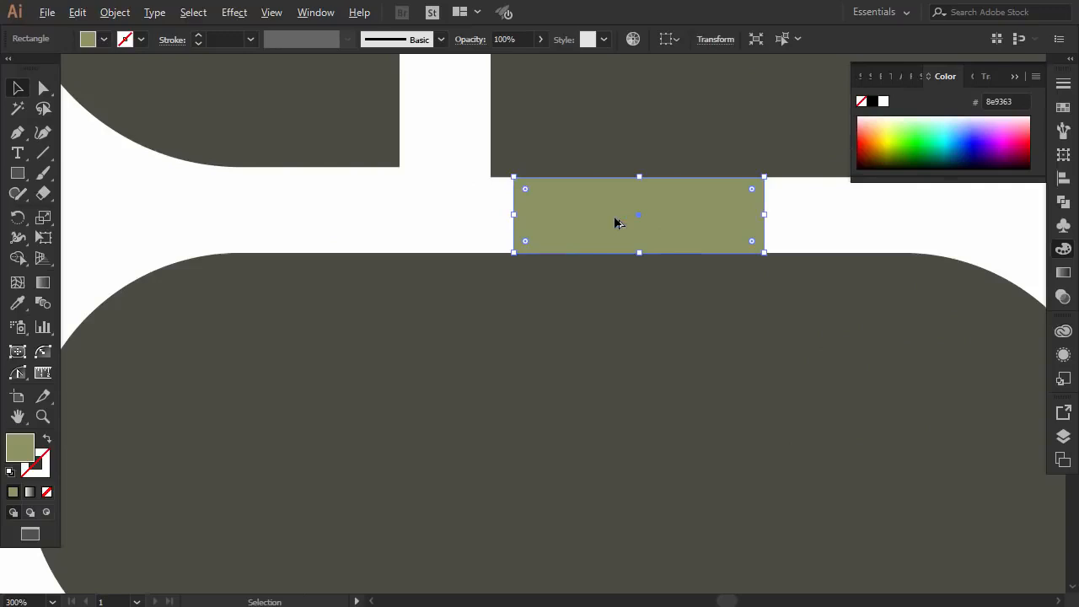
{"action": "left_click", "coordinate": [470, 209]}
{"action": "scroll", "coordinate": [598, 260], "scroll_direction": "up", "scroll_amount": 5}
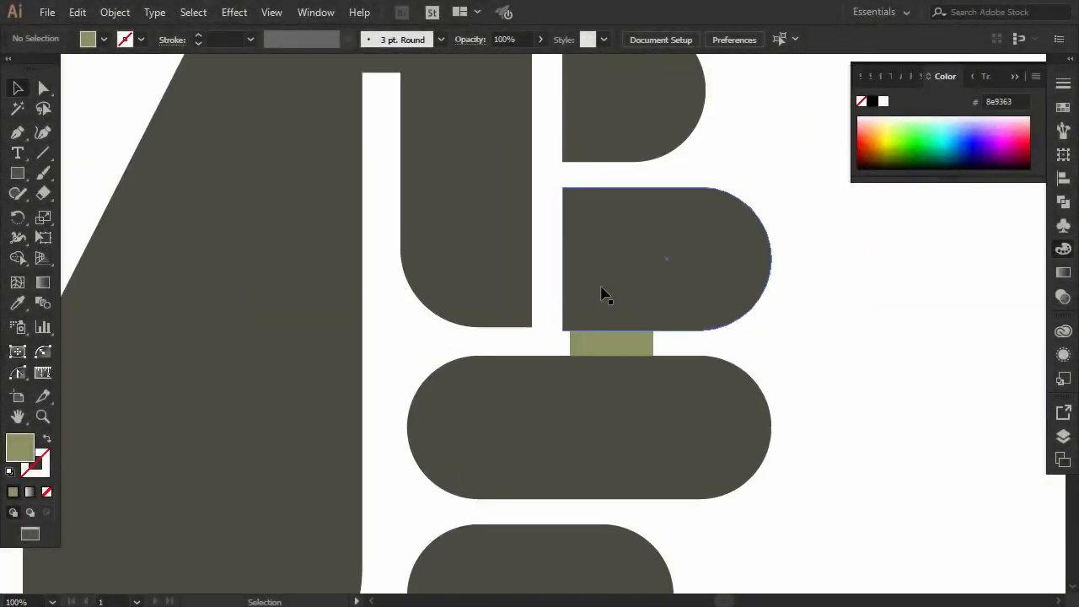
{"action": "scroll", "coordinate": [602, 312], "scroll_direction": "up", "scroll_amount": 3}
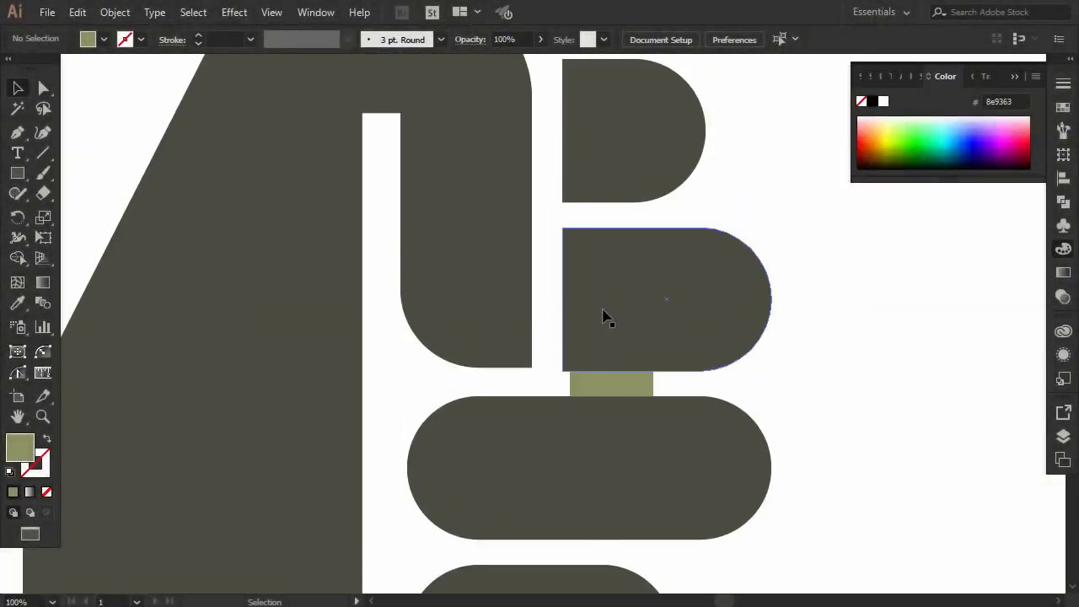
Select the two upper fingers and move them up until their lower edge aligns with the bottom of the downward-pointing thumb.
{"action": "left_click_drag", "start_coordinate": [681, 215], "coordinate": [559, 355]}
{"action": "scroll", "coordinate": [546, 393], "scroll_direction": "up", "scroll_amount": 4}
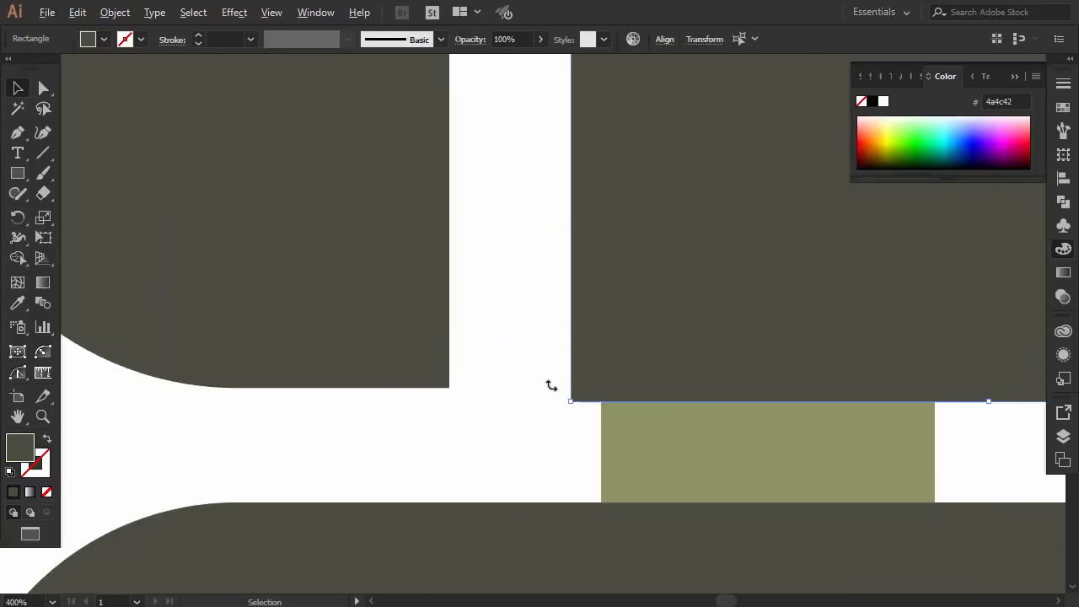
{"action": "left_click_drag", "start_coordinate": [588, 378], "coordinate": [585, 366]}
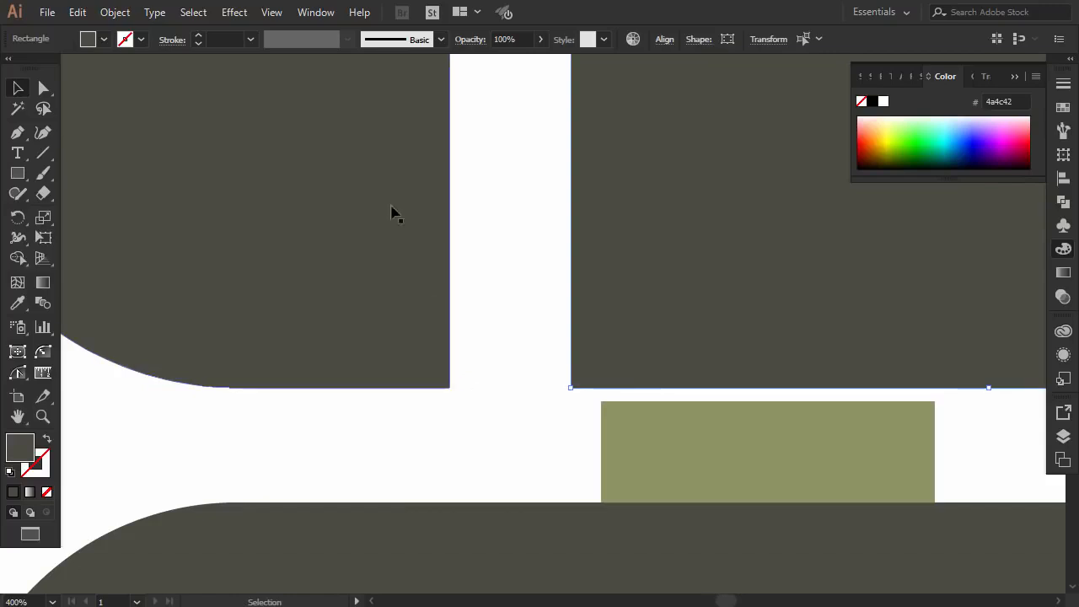
{"action": "left_click", "coordinate": [272, 12]}
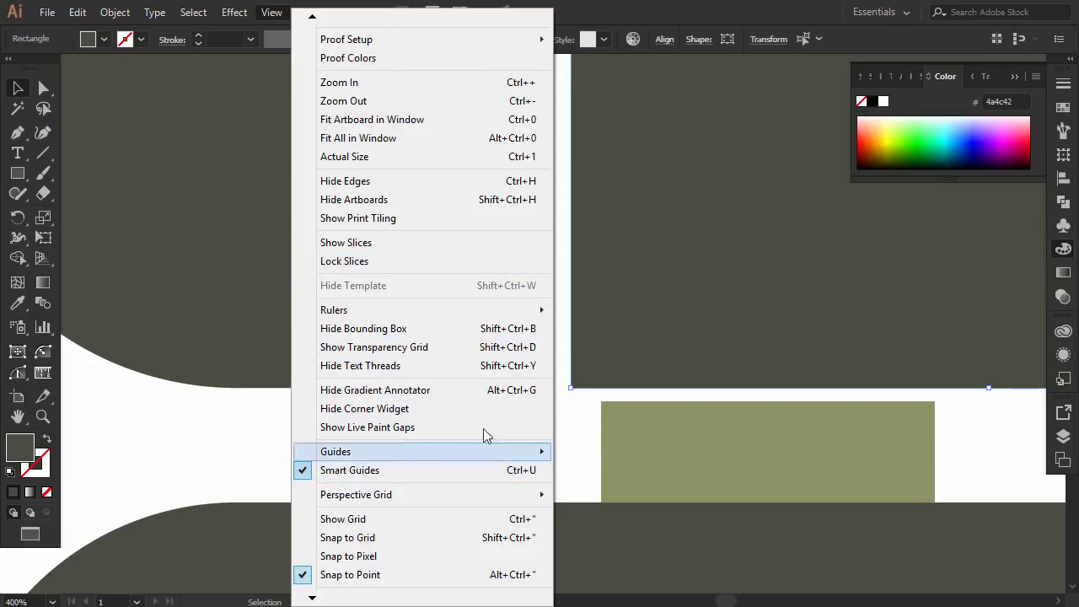
{"action": "left_click", "coordinate": [272, 14]}
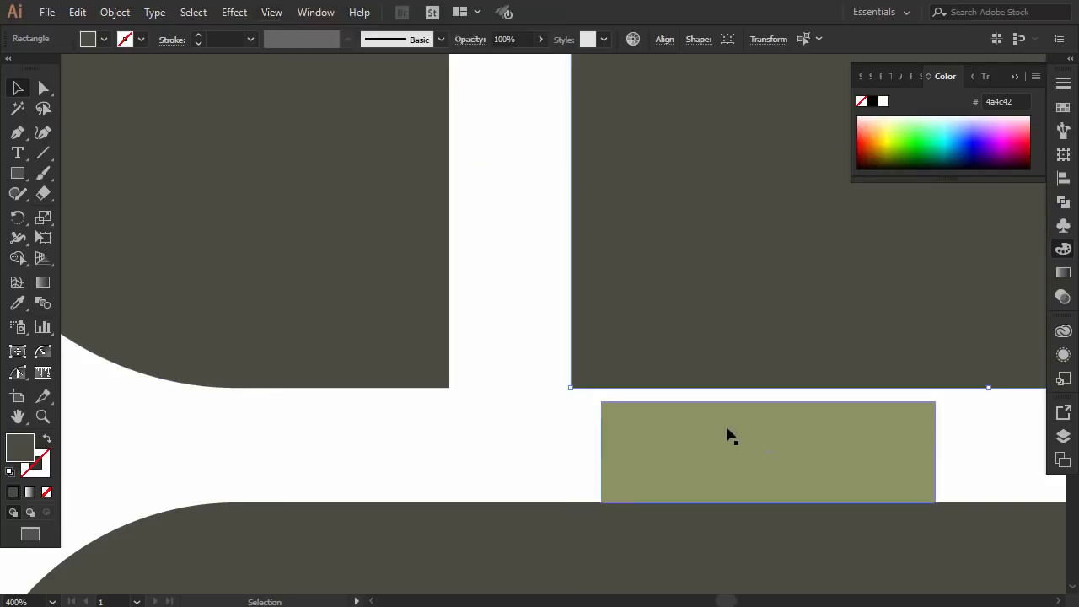
{"action": "scroll", "coordinate": [731, 424], "scroll_direction": "down", "scroll_amount": 3}
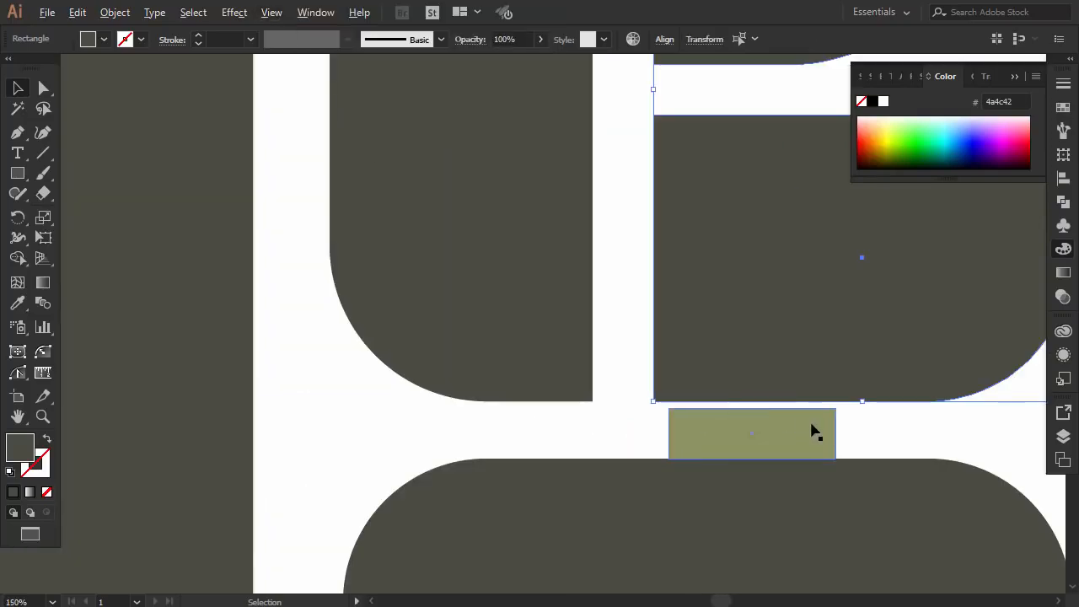
{"action": "scroll", "coordinate": [777, 410], "scroll_direction": "down", "scroll_amount": 1}
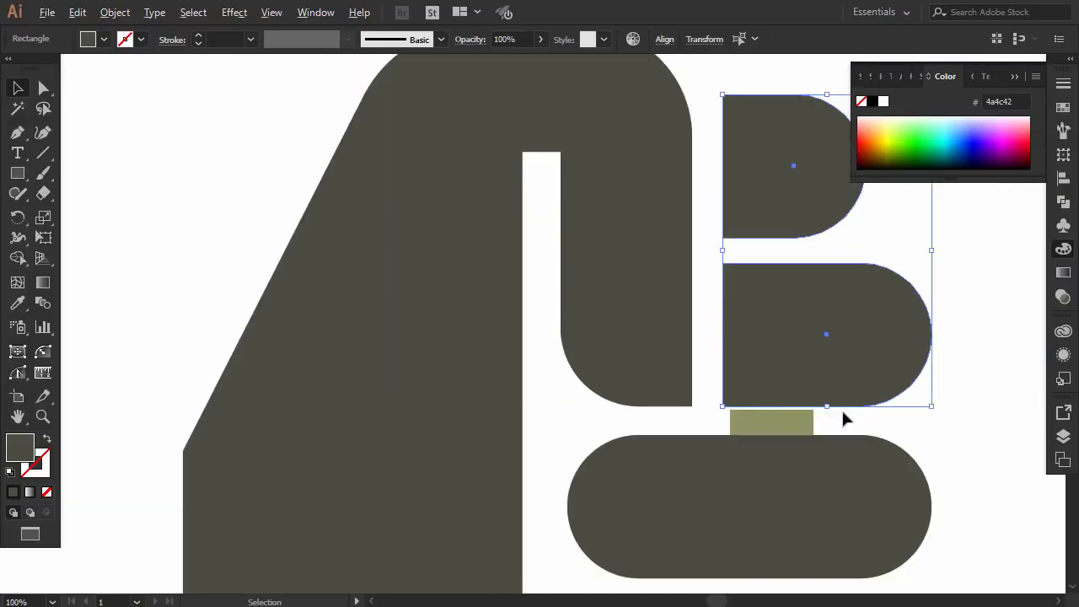
Move the green spacer up until it touches the bottom edge of the second finger.
{"action": "left_click", "coordinate": [919, 425]}
{"action": "scroll", "coordinate": [797, 430], "scroll_direction": "up", "scroll_amount": 3}
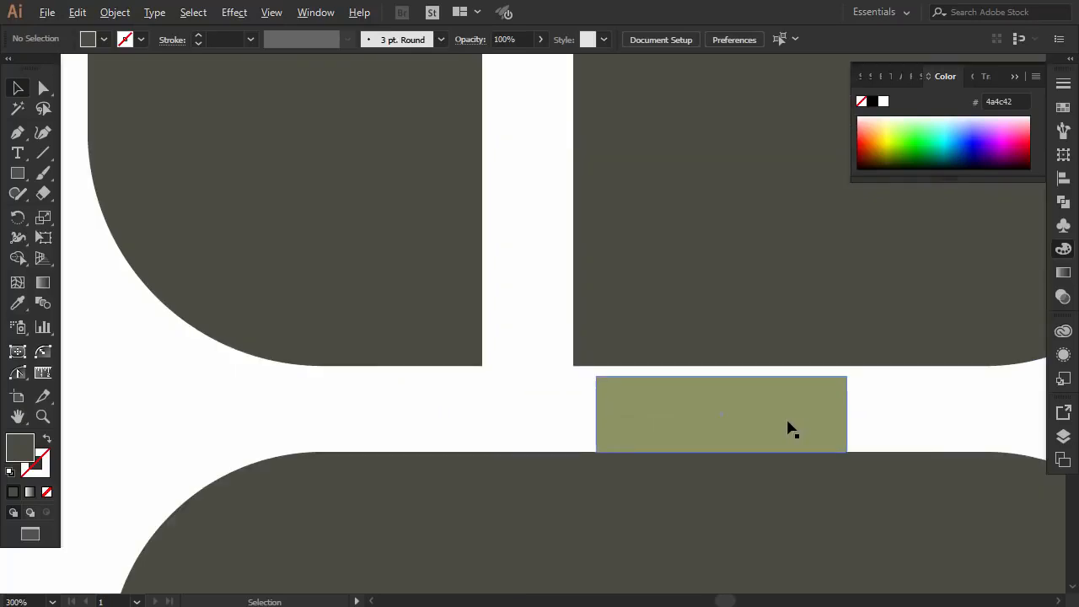
{"action": "left_click_drag", "start_coordinate": [677, 394], "coordinate": [675, 378]}
{"action": "scroll", "coordinate": [675, 384], "scroll_direction": "down", "scroll_amount": 3}
{"action": "scroll", "coordinate": [677, 385], "scroll_direction": "down", "scroll_amount": 2}
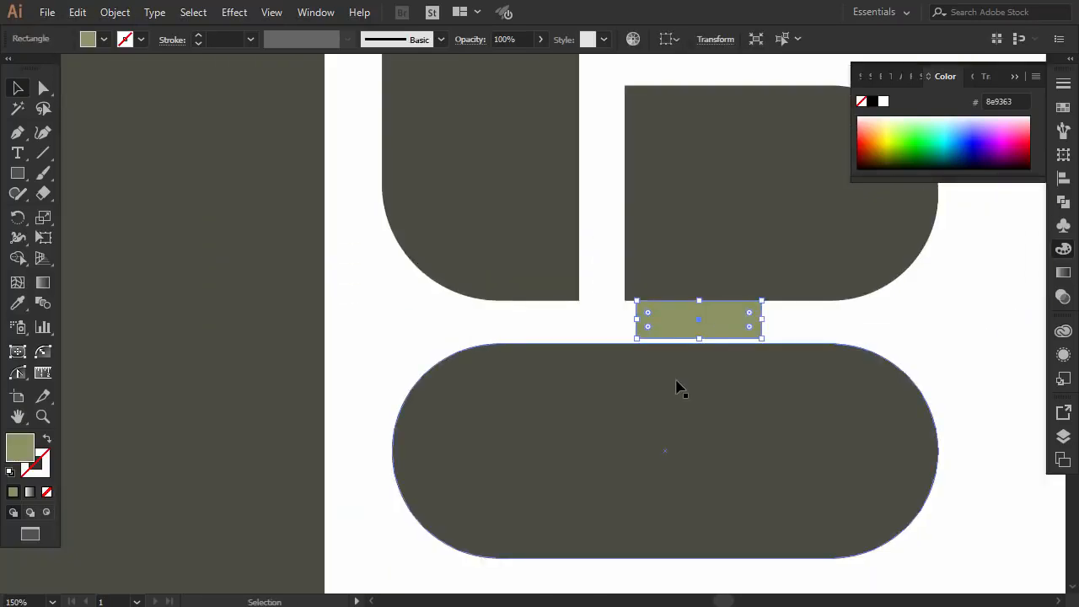
Select the two lowest fingers and move them up together until the third finger touches the green spacer.
{"action": "scroll", "coordinate": [677, 385], "scroll_direction": "down", "scroll_amount": 3}
{"action": "scroll", "coordinate": [679, 389], "scroll_direction": "down", "scroll_amount": 3}
{"action": "left_click_drag", "start_coordinate": [830, 444], "coordinate": [582, 283]}
{"action": "scroll", "coordinate": [700, 276], "scroll_direction": "up", "scroll_amount": 3}
{"action": "left_click", "coordinate": [1021, 76]}
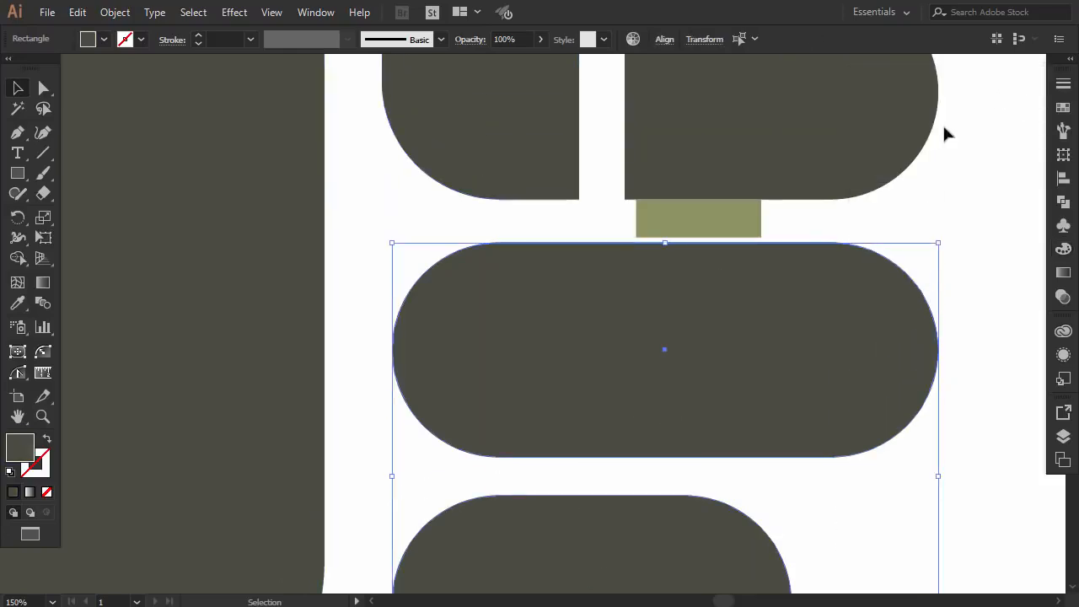
{"action": "scroll", "coordinate": [706, 255], "scroll_direction": "up", "scroll_amount": 3}
{"action": "left_click_drag", "start_coordinate": [683, 247], "coordinate": [682, 233]}
{"action": "scroll", "coordinate": [683, 233], "scroll_direction": "down", "scroll_amount": 3}
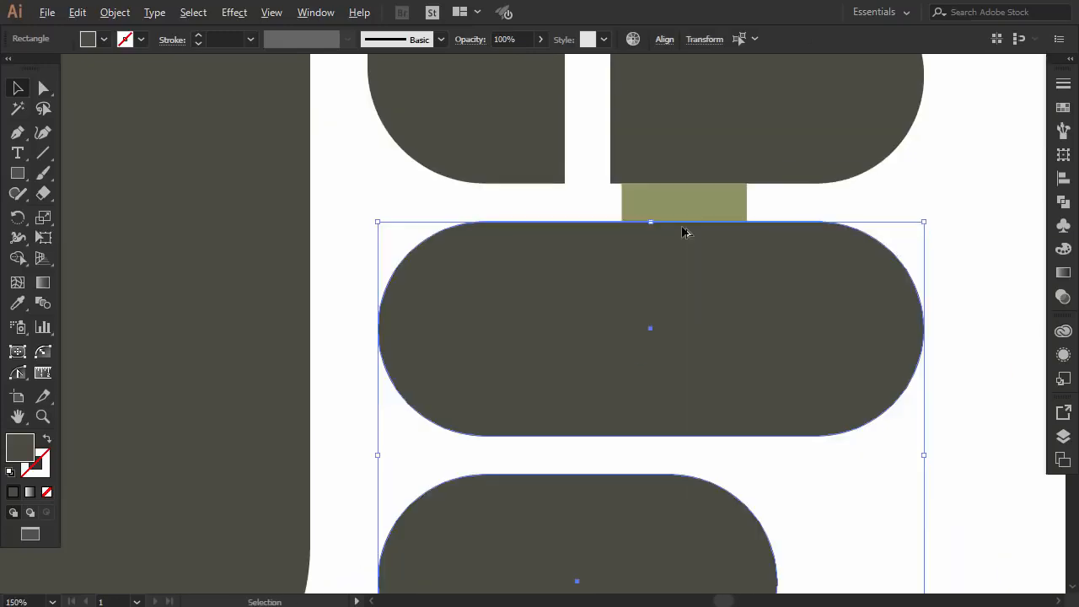
{"action": "scroll", "coordinate": [828, 224], "scroll_direction": "up", "scroll_amount": 4}
{"action": "left_click", "coordinate": [948, 253]}
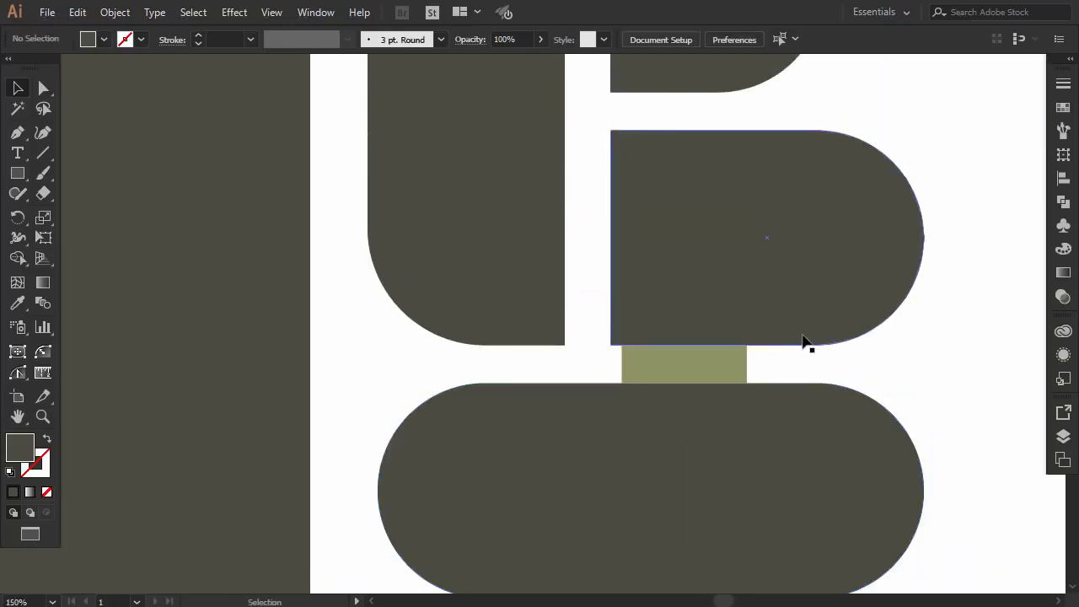
Move the green spacer into the gap between the two upper fingers to check its height.
{"action": "scroll", "coordinate": [806, 342], "scroll_direction": "up", "scroll_amount": 2}
{"action": "left_click_drag", "start_coordinate": [720, 410], "coordinate": [706, 167]}
{"action": "scroll", "coordinate": [789, 168], "scroll_direction": "up", "scroll_amount": 2}
{"action": "left_click", "coordinate": [779, 163]}
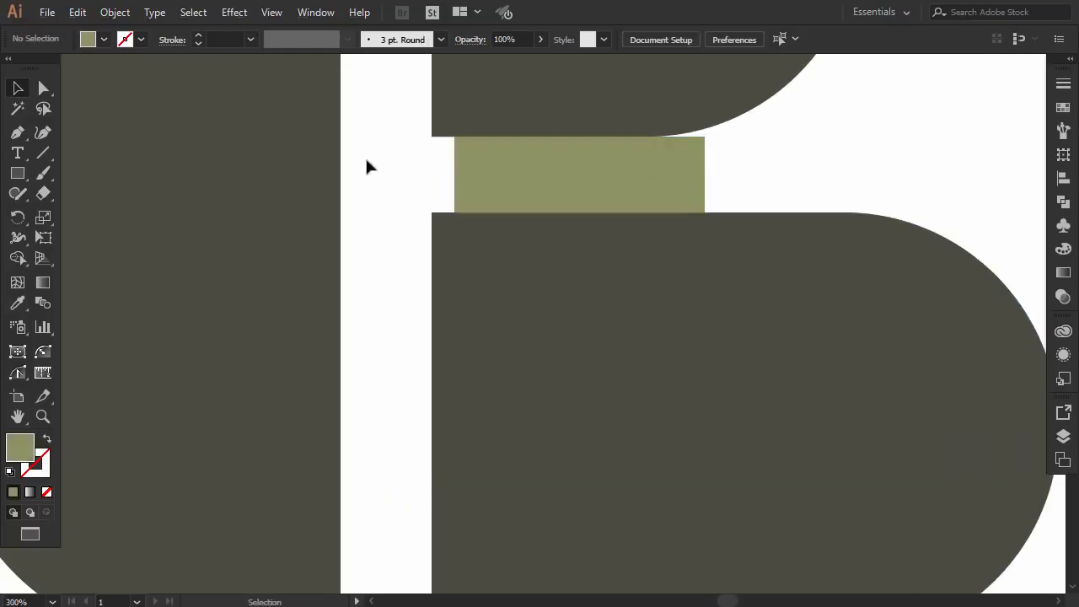
{"action": "scroll", "coordinate": [759, 173], "scroll_direction": "down", "scroll_amount": 2}
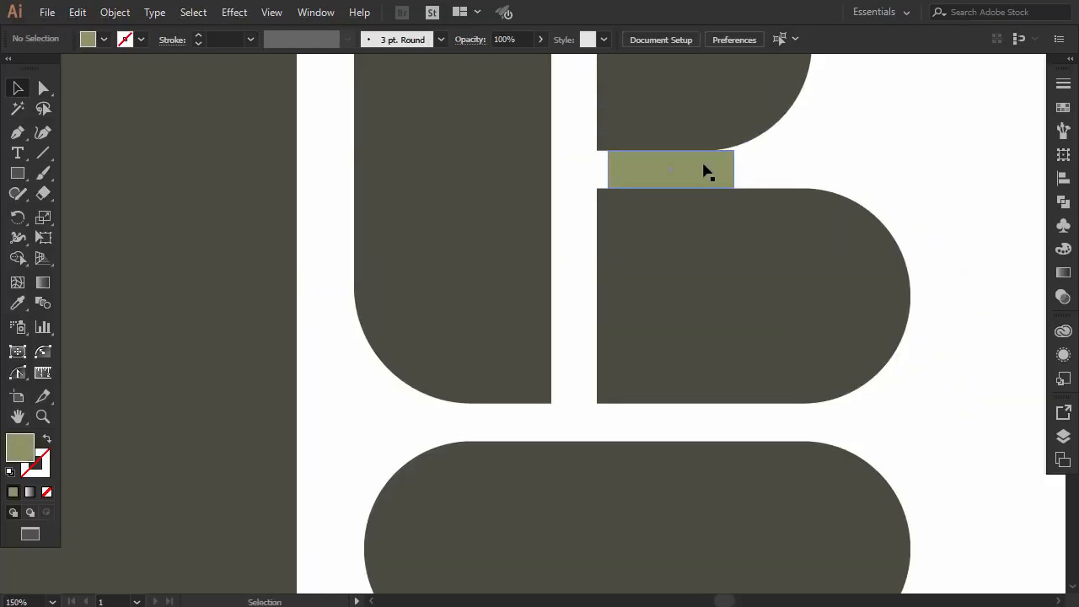
Rotate the green spacer 90° and place it against the thumb's right edge in the vertical gap beside the upper fingers.
{"action": "left_click", "coordinate": [712, 170]}
{"action": "left_click_drag", "start_coordinate": [744, 148], "coordinate": [706, 238]}
{"action": "left_click", "coordinate": [753, 163]}
{"action": "left_click_drag", "start_coordinate": [674, 169], "coordinate": [574, 168]}
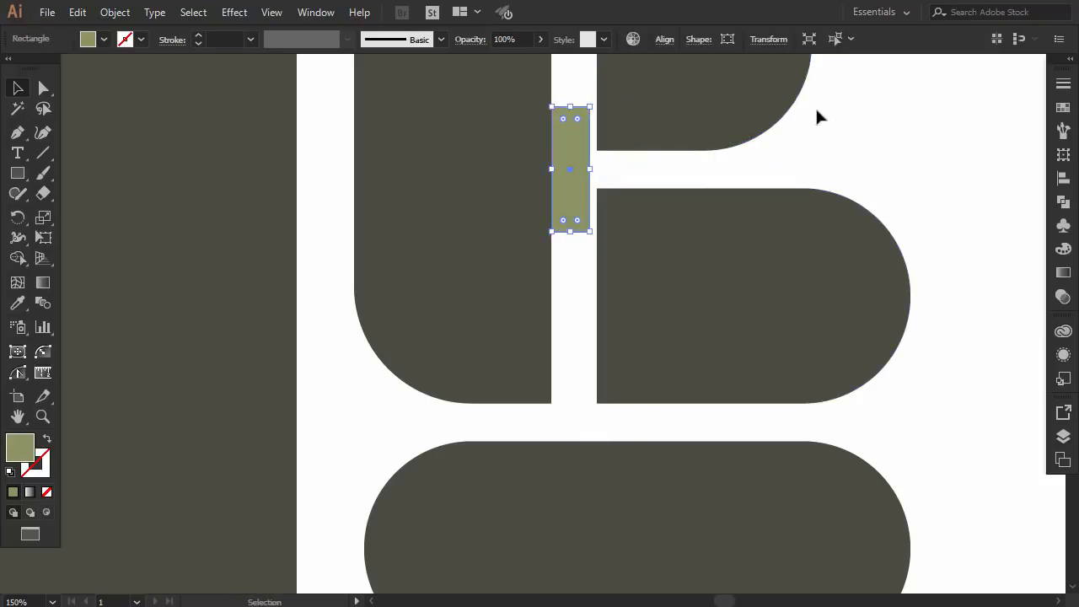
Select the two upper fingers and move them left until they touch the upright green spacer.
{"action": "left_click", "coordinate": [675, 240]}
{"action": "scroll", "coordinate": [600, 171], "scroll_direction": "up", "scroll_amount": 4}
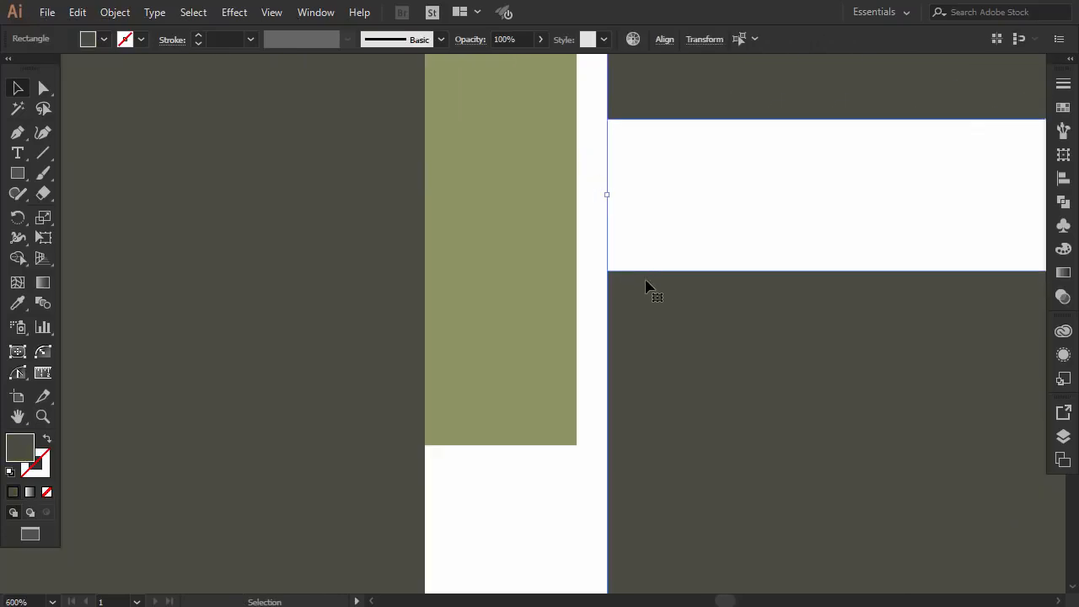
{"action": "left_click_drag", "start_coordinate": [646, 284], "coordinate": [613, 306]}
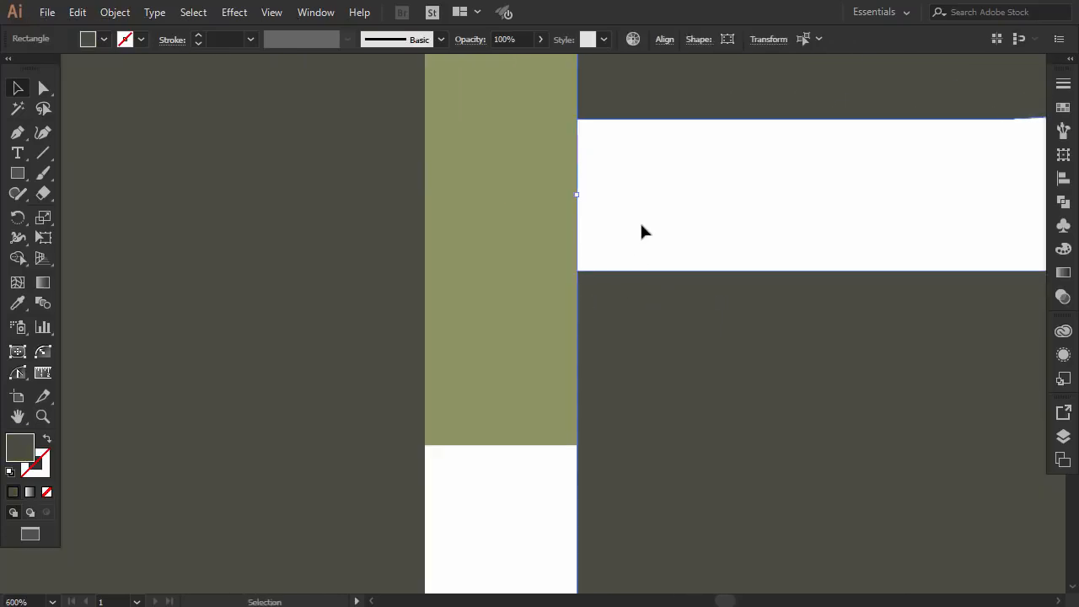
Move the green spacer into the narrow slot between palm and thumb, flush with the slot's left edge, and check its alignment in outline view.
{"action": "scroll", "coordinate": [641, 224], "scroll_direction": "down", "scroll_amount": 4}
{"action": "scroll", "coordinate": [641, 224], "scroll_direction": "down", "scroll_amount": 1}
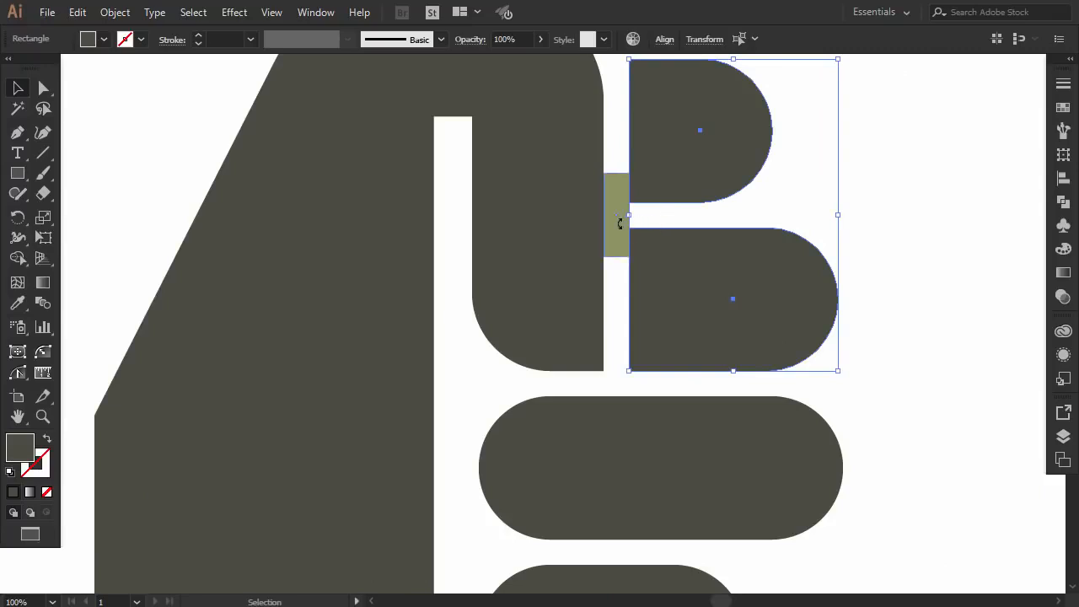
{"action": "scroll", "coordinate": [619, 223], "scroll_direction": "up", "scroll_amount": 2}
{"action": "scroll", "coordinate": [513, 243], "scroll_direction": "left", "scroll_amount": 3}
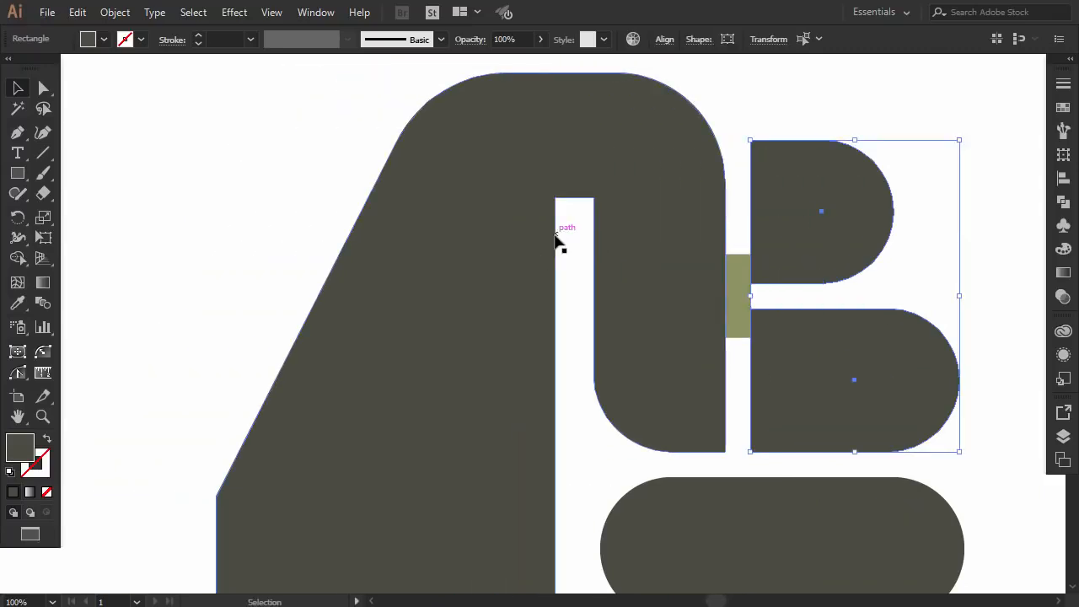
{"action": "left_click", "coordinate": [732, 211]}
{"action": "left_click_drag", "start_coordinate": [733, 282], "coordinate": [530, 285]}
{"action": "scroll", "coordinate": [564, 292], "scroll_direction": "up", "scroll_amount": 5}
{"action": "key", "text": "ctrl+y"}
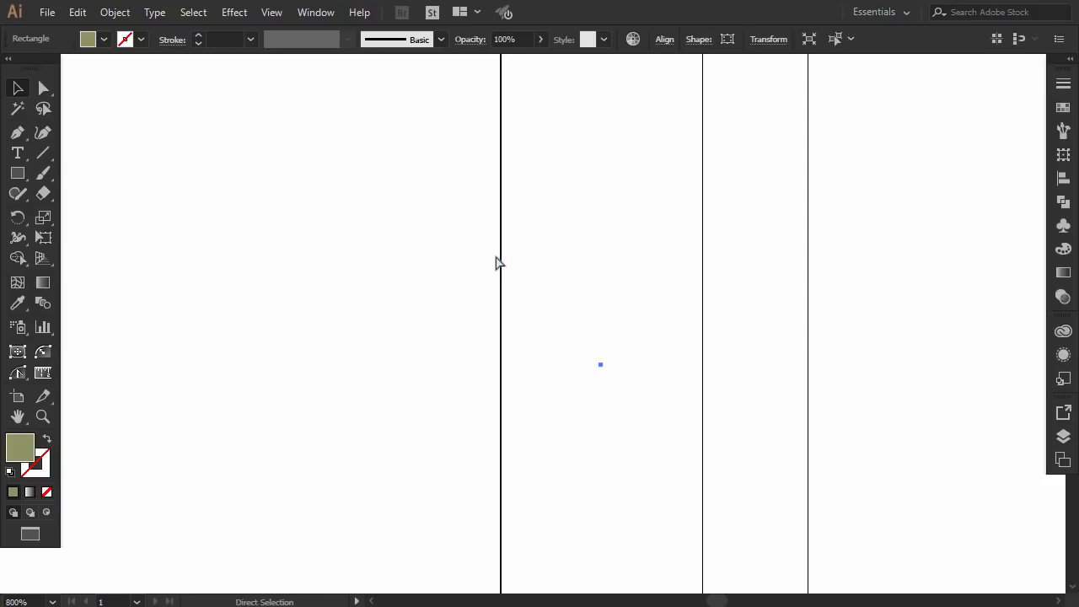
{"action": "key", "text": "ctrl+y"}
{"action": "left_click", "coordinate": [739, 212]}
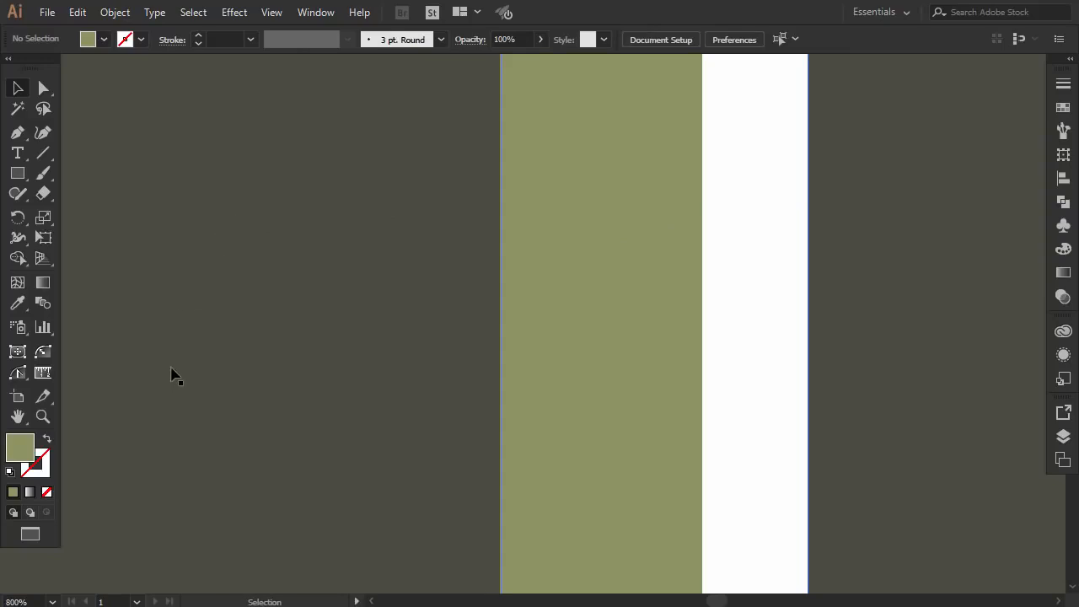
Show the rulers, place a vertical guide on the green spacer's right edge, and turn on guide visibility.
{"action": "key", "text": "ctrl+r"}
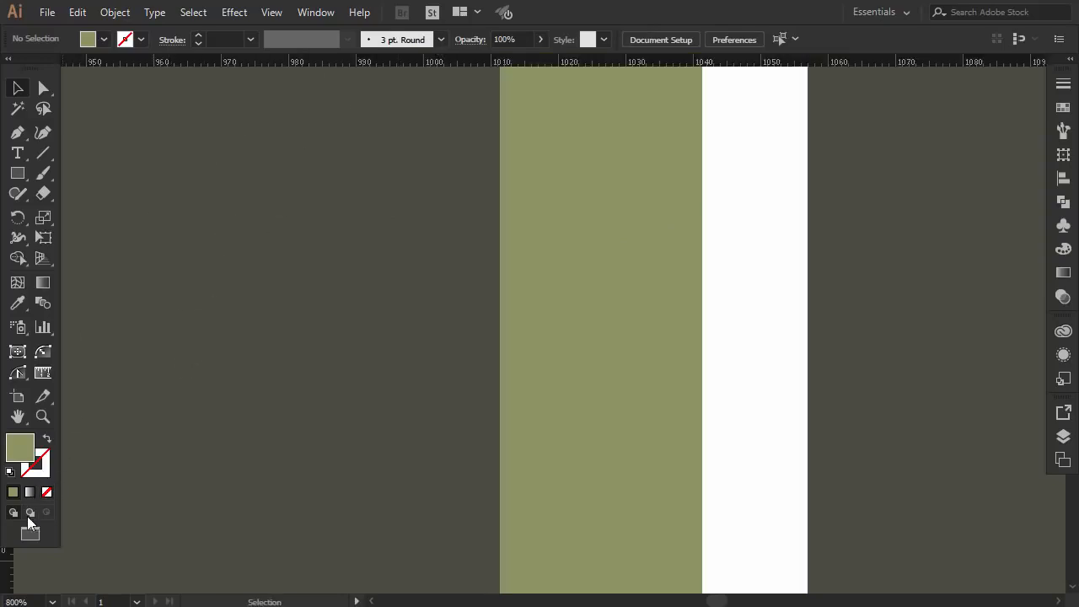
{"action": "left_click_drag", "start_coordinate": [7, 561], "coordinate": [533, 479]}
{"action": "left_click_drag", "start_coordinate": [696, 453], "coordinate": [705, 450]}
{"action": "right_click", "coordinate": [750, 428]}
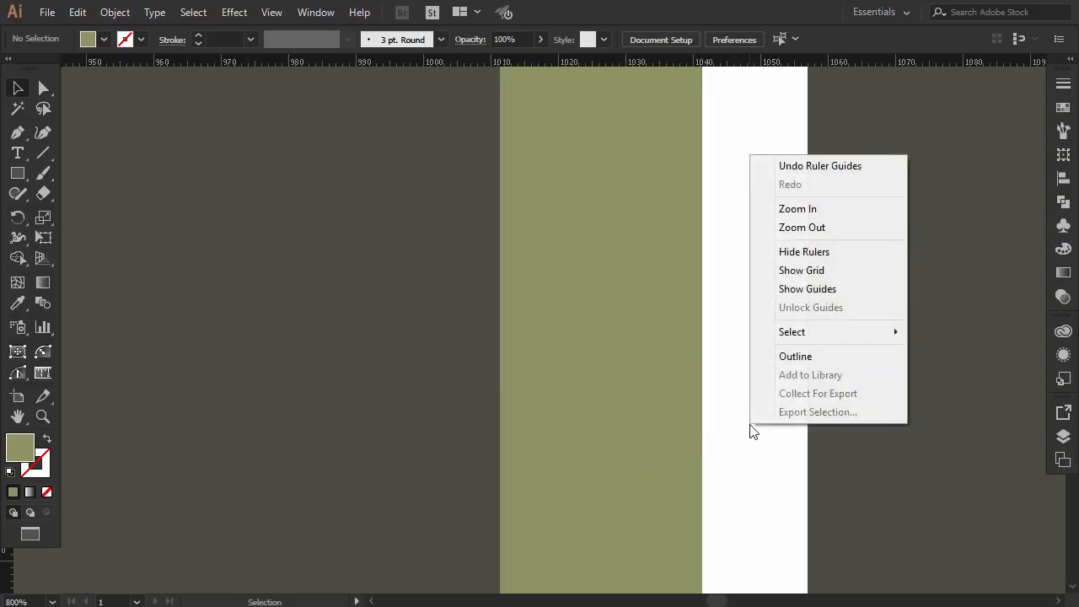
{"action": "left_click", "coordinate": [808, 289]}
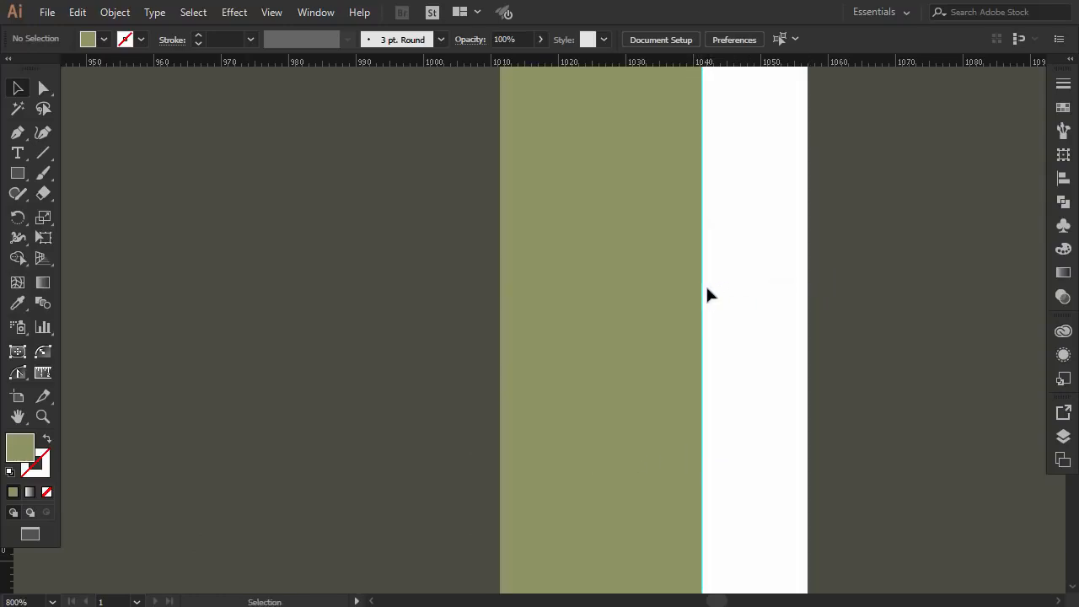
{"action": "scroll", "coordinate": [708, 294], "scroll_direction": "down", "scroll_amount": 8}
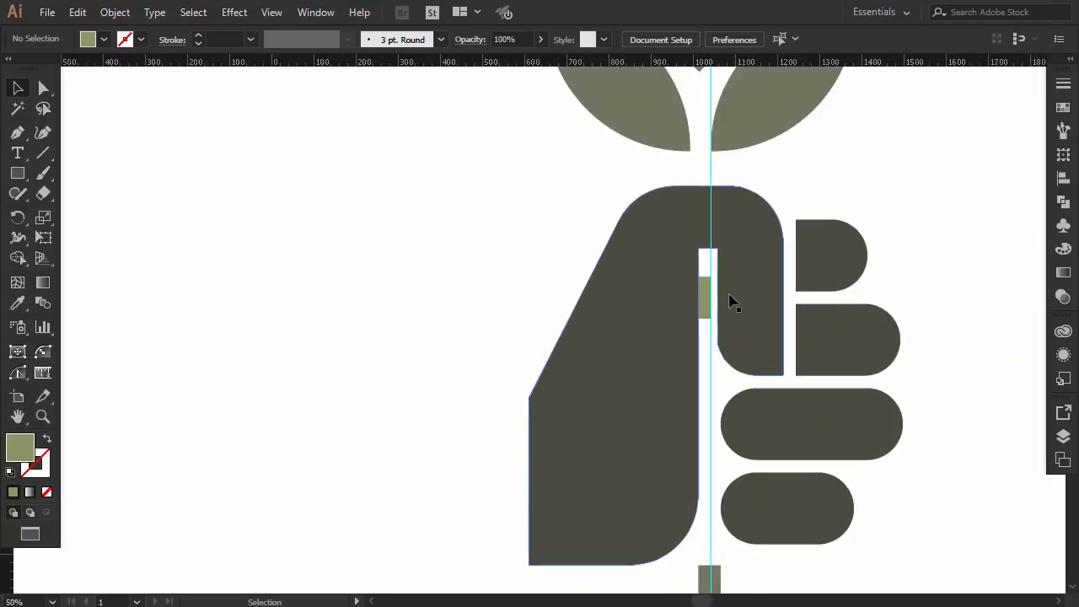
Move the green spacer out of the slot to the empty area left of the hand.
{"action": "left_click_drag", "start_coordinate": [706, 294], "coordinate": [444, 292]}
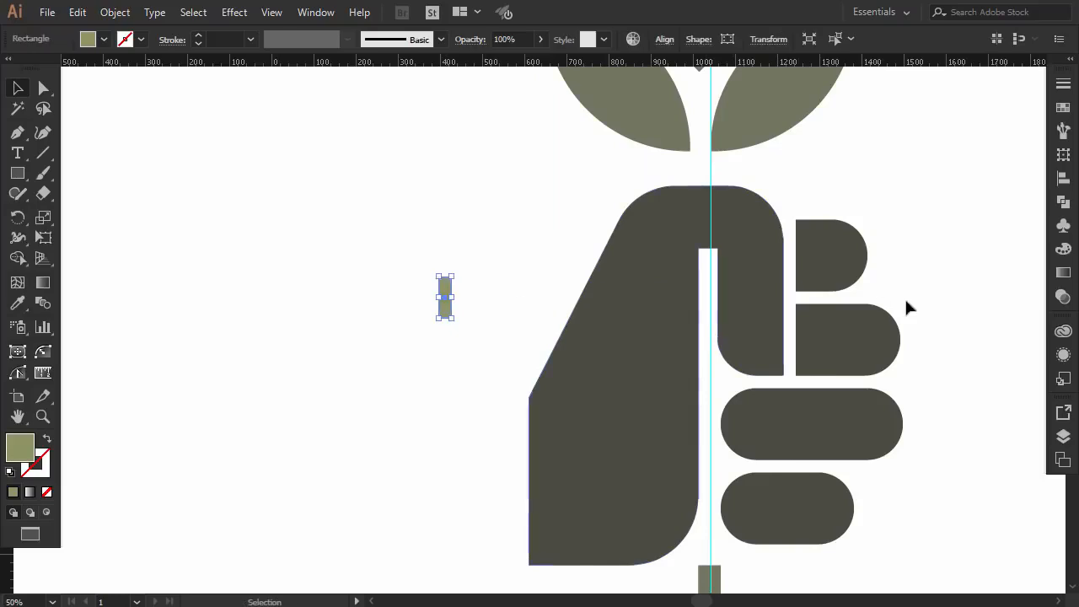
{"action": "scroll", "coordinate": [986, 289], "scroll_direction": "down", "scroll_amount": 1}
{"action": "scroll", "coordinate": [981, 289], "scroll_direction": "down", "scroll_amount": 1}
{"action": "scroll", "coordinate": [981, 289], "scroll_direction": "down", "scroll_amount": 2}
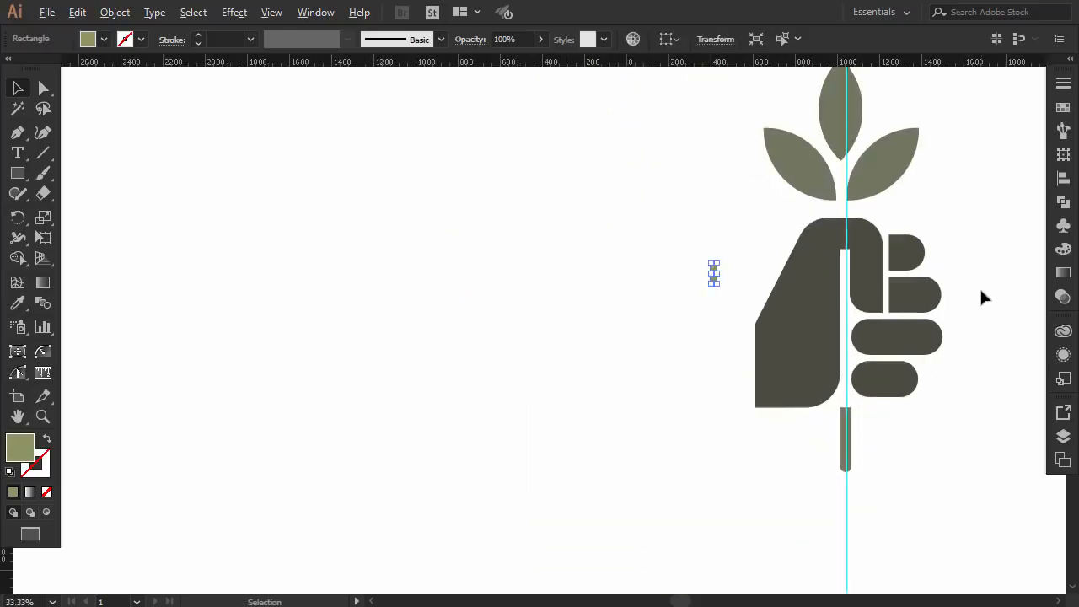
{"action": "scroll", "coordinate": [981, 289], "scroll_direction": "up", "scroll_amount": 2}
{"action": "scroll", "coordinate": [977, 291], "scroll_direction": "left", "scroll_amount": 1}
{"action": "scroll", "coordinate": [980, 296], "scroll_direction": "right", "scroll_amount": 5}
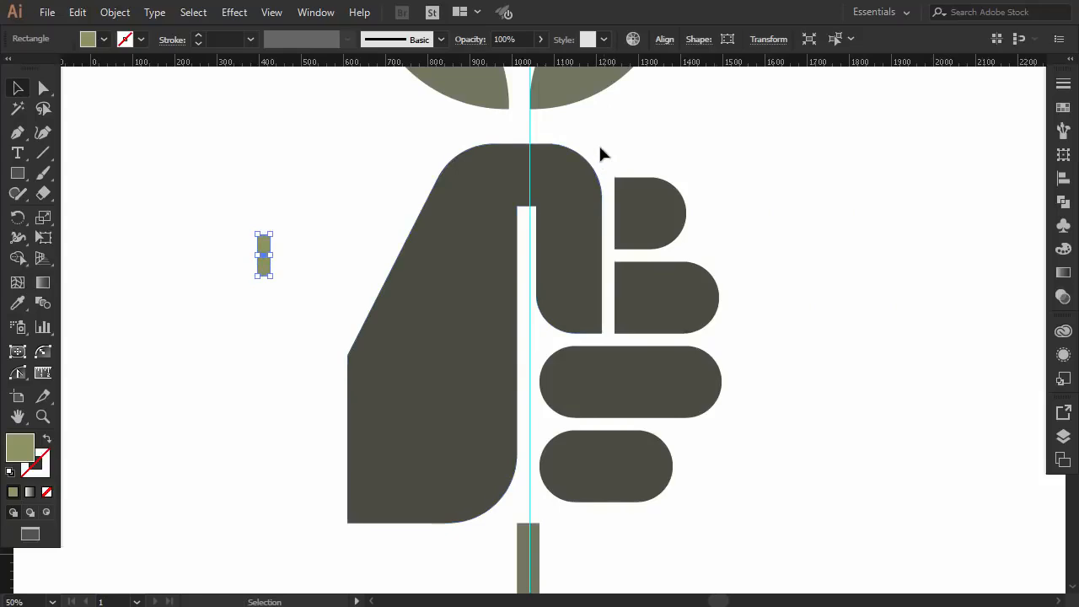
Select the thumb's right-hand anchor points and all four fingers without the guide, and nudge them left until the slot's right edge meets the guide.
{"action": "left_click", "coordinate": [43, 88]}
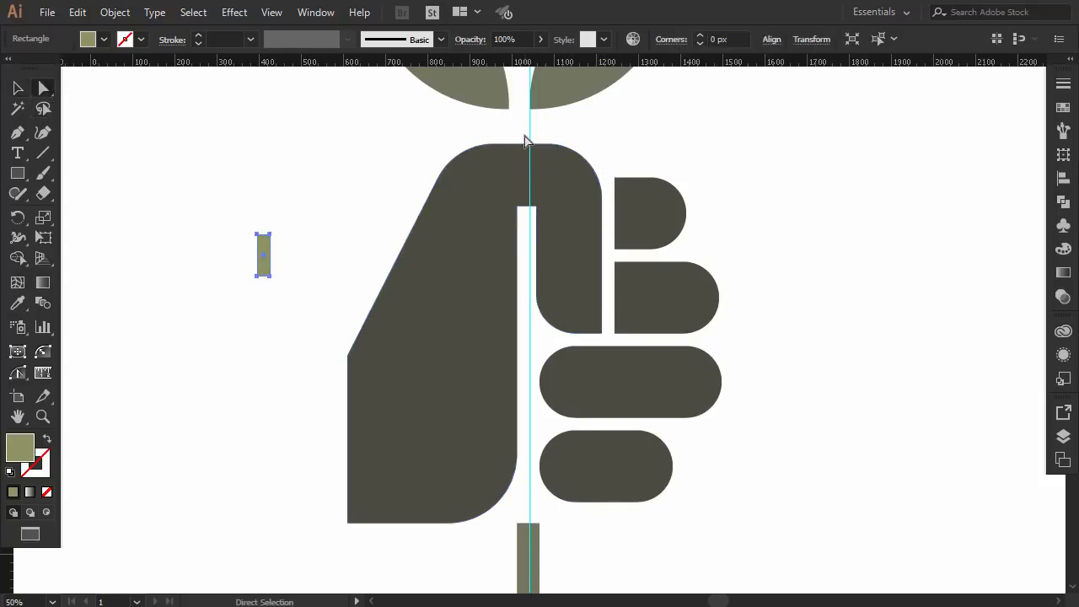
{"action": "left_click_drag", "start_coordinate": [541, 188], "coordinate": [736, 510]}
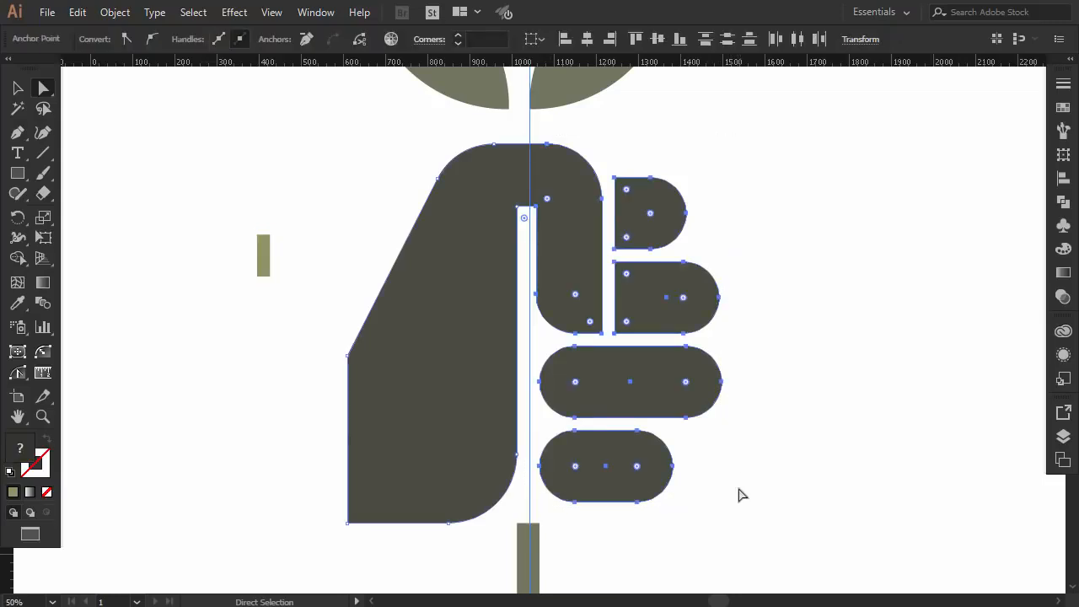
{"action": "scroll", "coordinate": [525, 222], "scroll_direction": "up", "scroll_amount": 3}
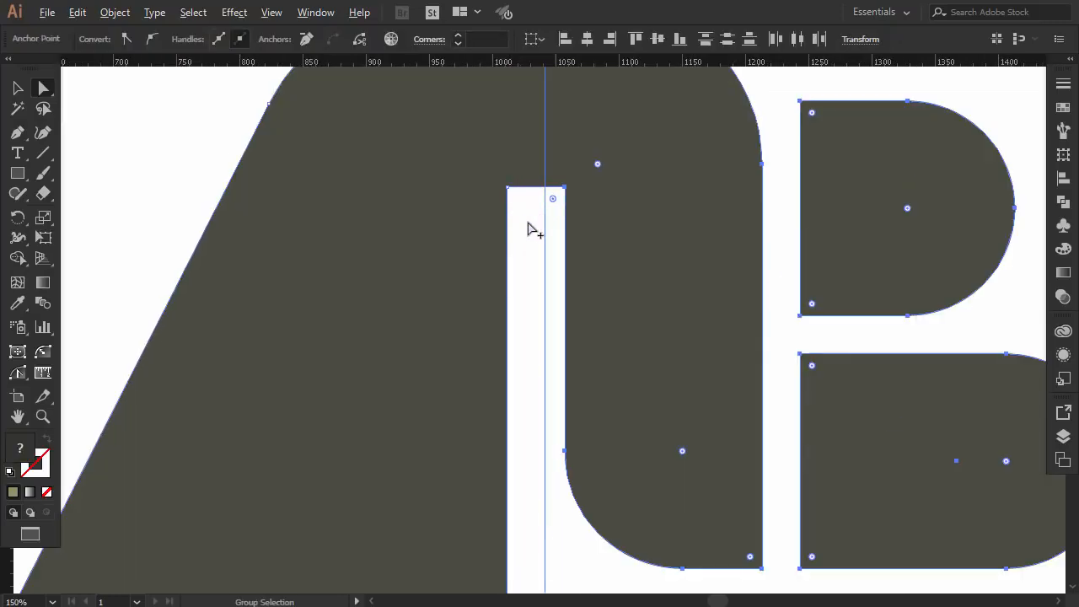
{"action": "left_click", "coordinate": [544, 236]}
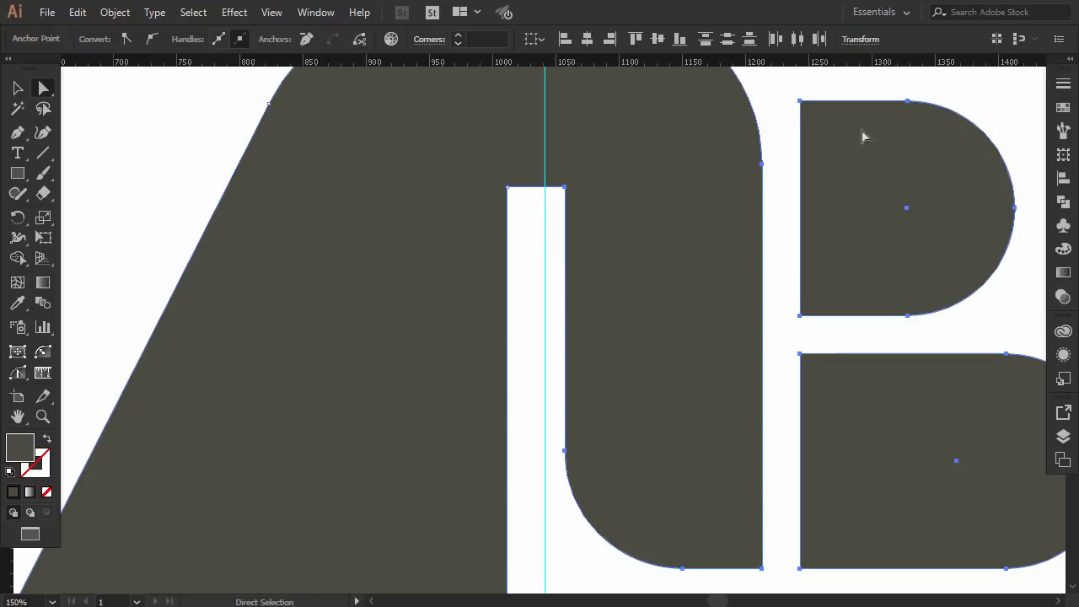
{"action": "key", "text": "Left"}
{"action": "key", "text": "Left"}
{"action": "key", "text": "Left"}
{"action": "key", "text": "Left"}
{"action": "key", "text": "Left"}
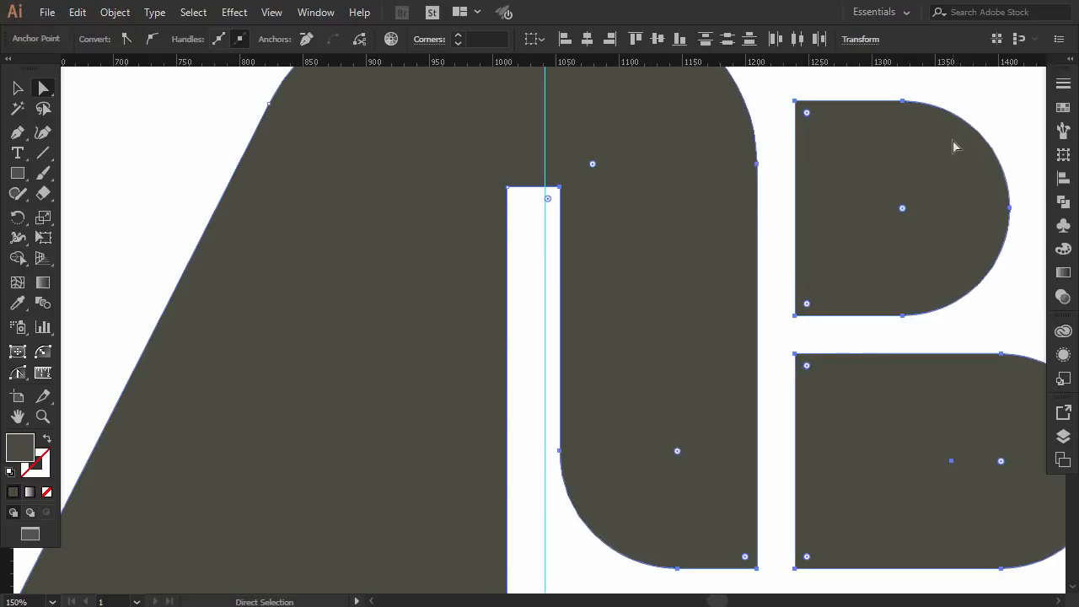
{"action": "key", "text": "Left"}
{"action": "key", "text": "Left"}
{"action": "key", "text": "Left"}
{"action": "key", "text": "Left"}
{"action": "key", "text": "Left"}
{"action": "key", "text": "Left"}
{"action": "key", "text": "Left"}
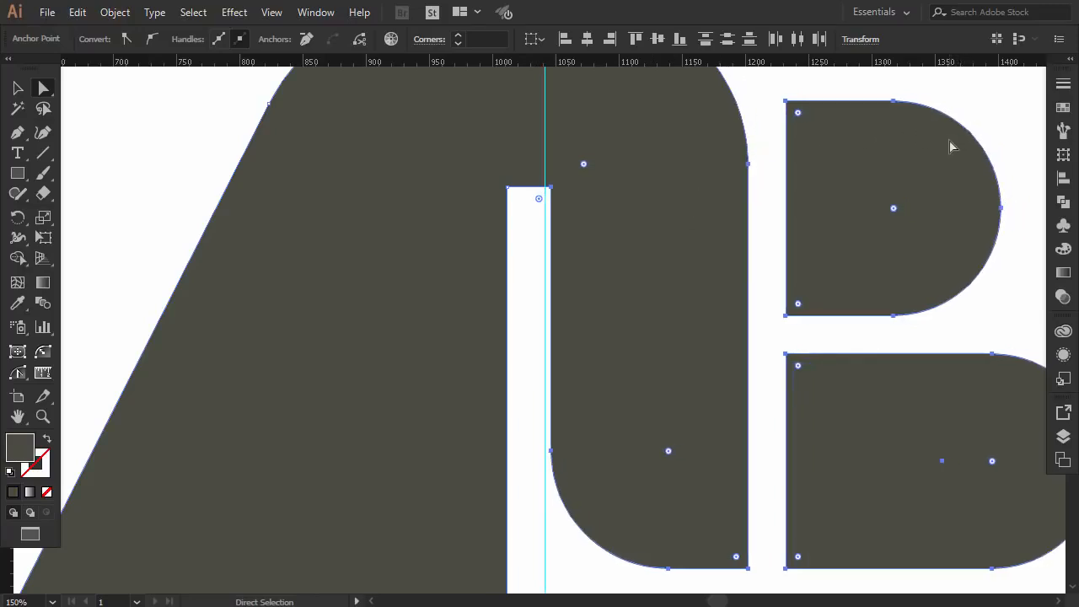
{"action": "key", "text": "Left"}
{"action": "key", "text": "Left"}
{"action": "key", "text": "Left"}
{"action": "key", "text": "Left"}
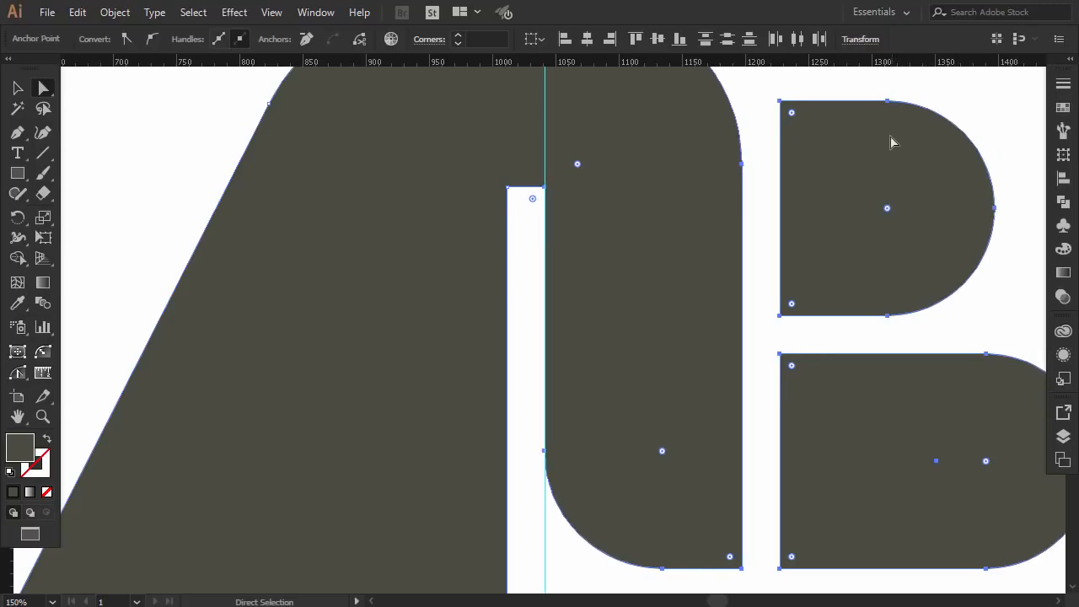
{"action": "scroll", "coordinate": [596, 202], "scroll_direction": "down", "scroll_amount": 5, "text": "alt"}
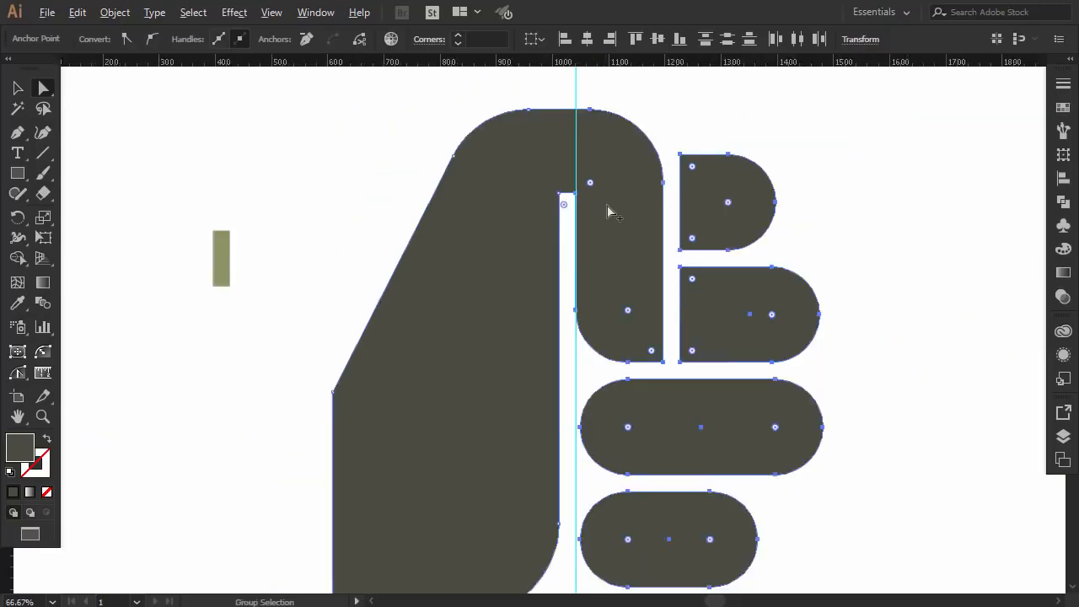
{"action": "scroll", "coordinate": [632, 207], "scroll_direction": "up", "scroll_amount": 3}
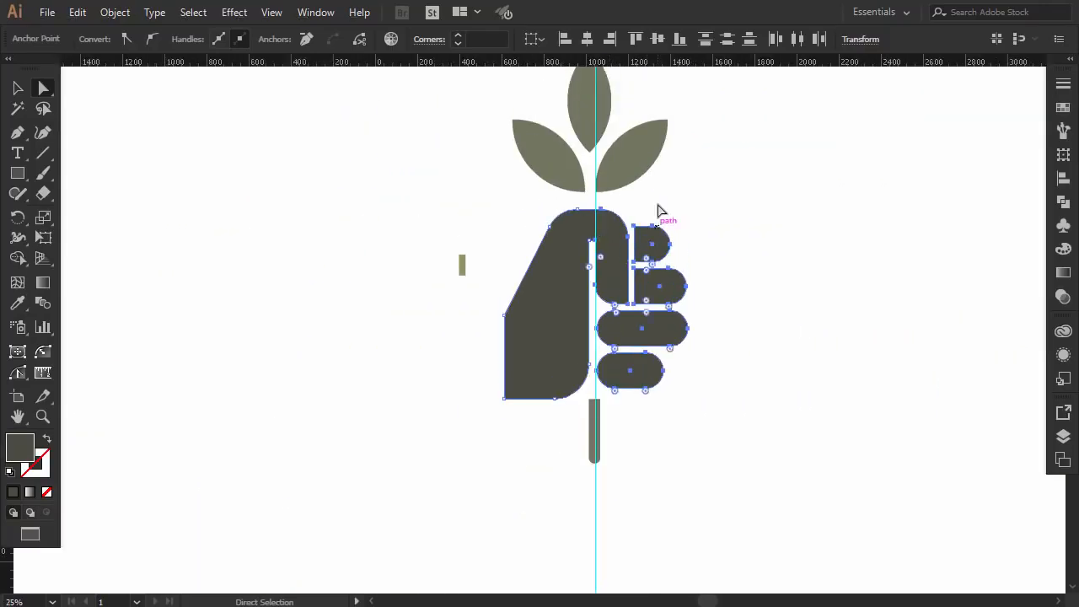
{"action": "left_click", "coordinate": [723, 236]}
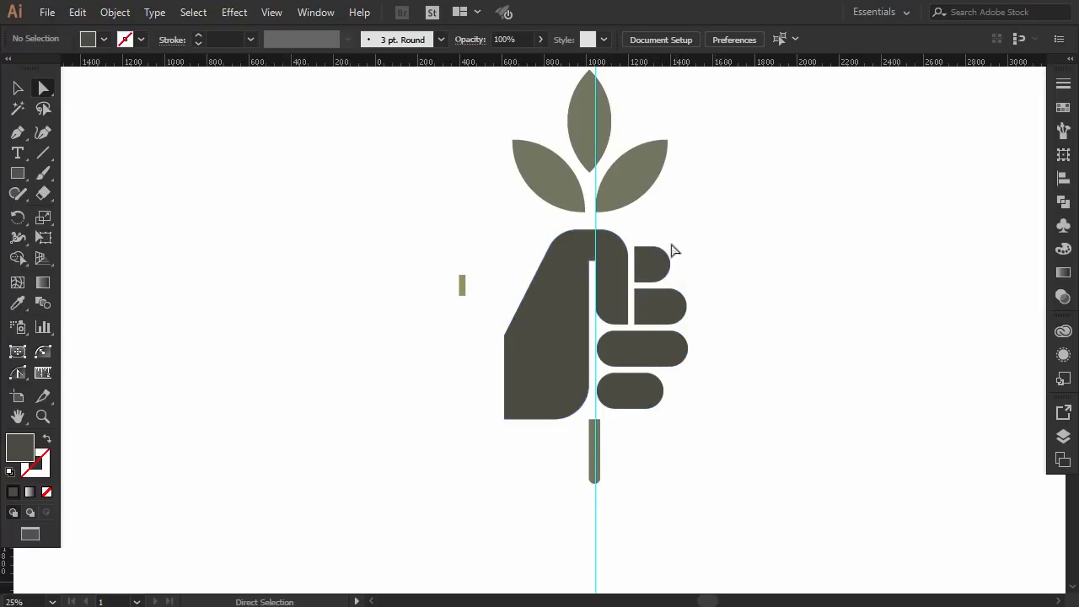
Add a second vertical guide along the left edge of the slot between palm and thumb.
{"action": "scroll", "coordinate": [617, 296], "scroll_direction": "up", "scroll_amount": 1, "text": "alt"}
{"action": "scroll", "coordinate": [618, 295], "scroll_direction": "up", "scroll_amount": 3, "text": "alt"}
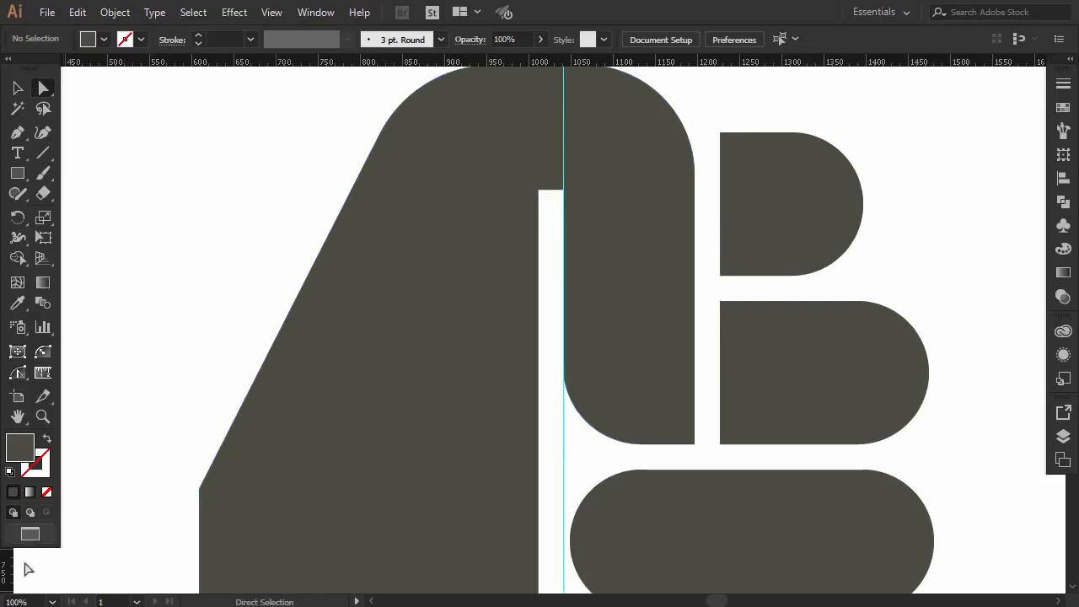
{"action": "left_click_drag", "start_coordinate": [6, 571], "coordinate": [540, 372]}
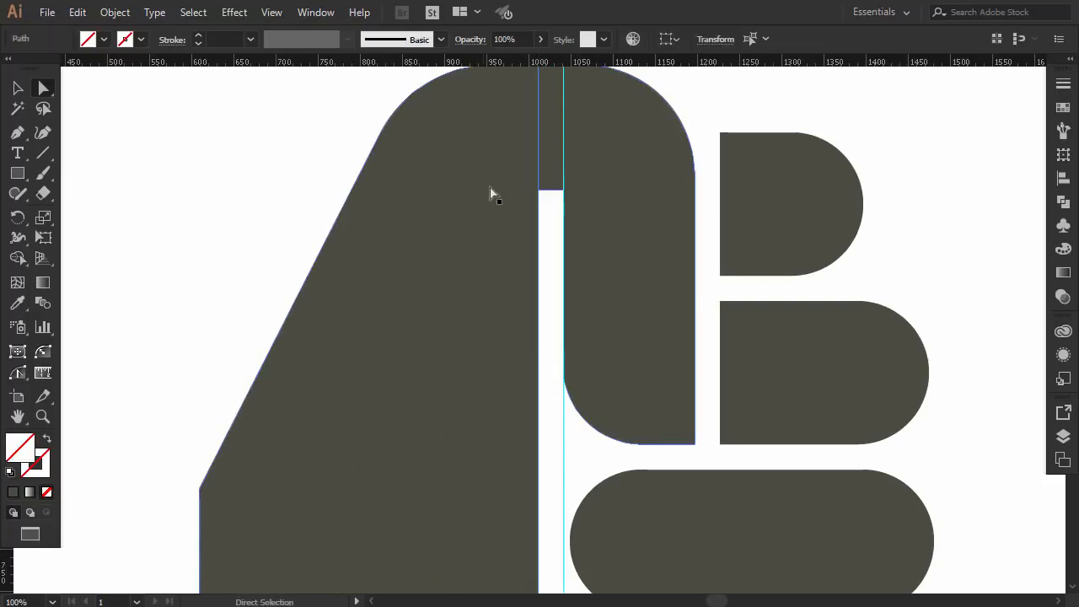
{"action": "scroll", "coordinate": [575, 179], "scroll_direction": "down", "scroll_amount": 3}
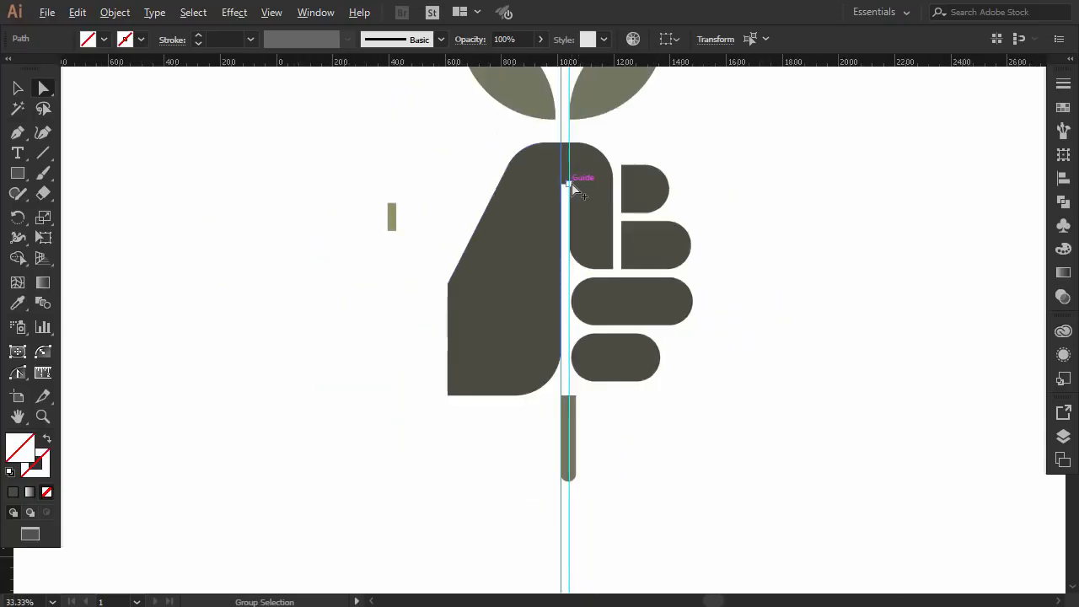
{"action": "scroll", "coordinate": [638, 161], "scroll_direction": "up", "scroll_amount": 3}
{"action": "scroll", "coordinate": [645, 168], "scroll_direction": "down", "scroll_amount": 1}
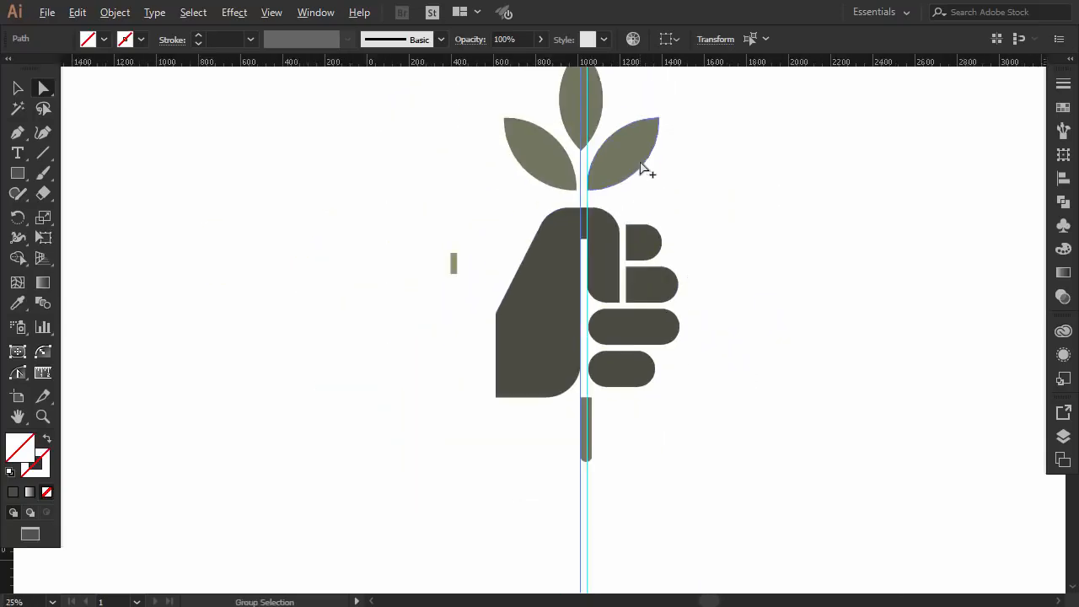
{"action": "scroll", "coordinate": [647, 172], "scroll_direction": "up", "scroll_amount": 2}
{"action": "scroll", "coordinate": [680, 189], "scroll_direction": "up", "scroll_amount": 1}
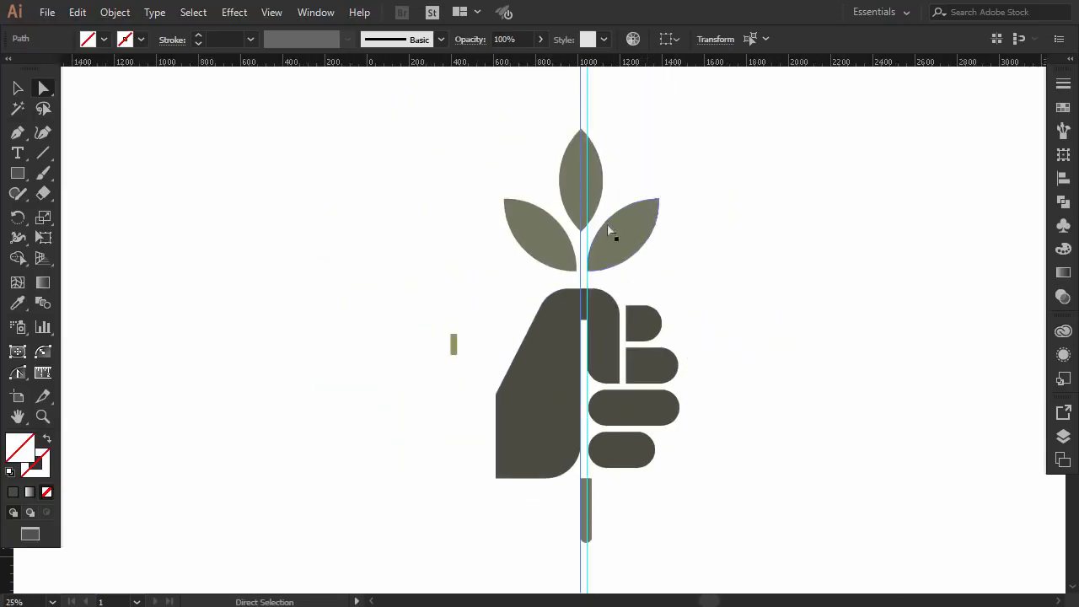
Deselect the new guide and lock all guides.
{"action": "left_click", "coordinate": [437, 186]}
{"action": "left_click", "coordinate": [19, 90]}
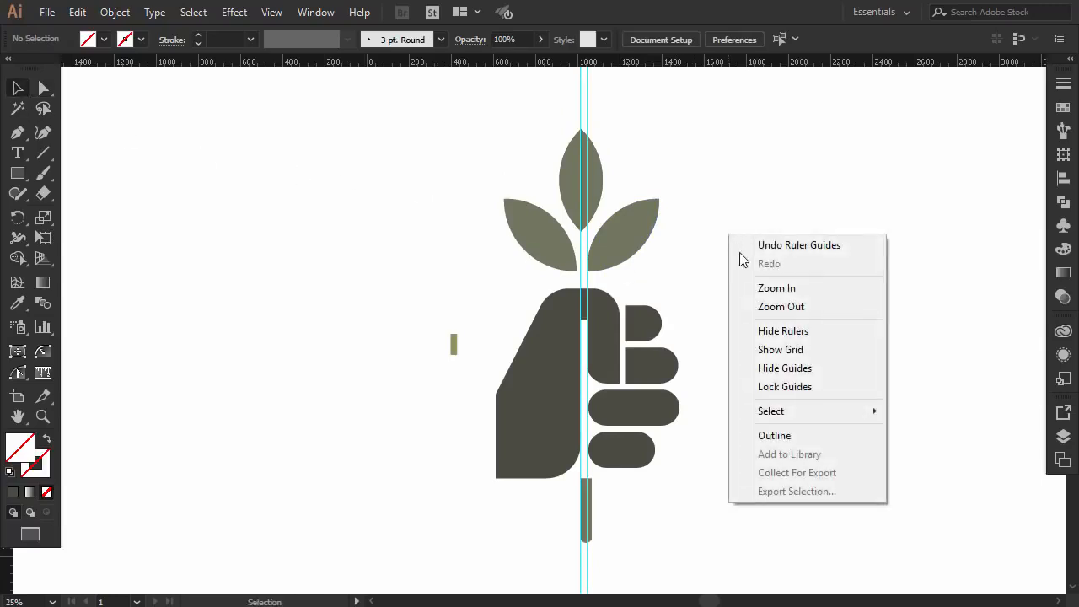
{"action": "right_click", "coordinate": [730, 235]}
{"action": "left_click", "coordinate": [778, 386]}
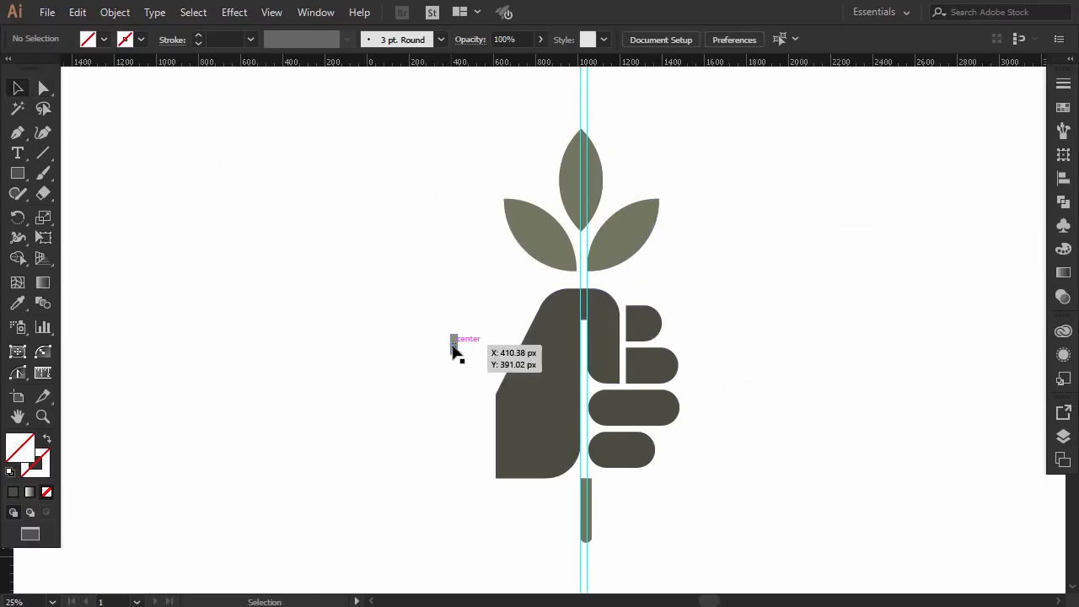
Move the green spacer back into the slot and fit it between the two vertical guides to check the slot's width.
{"action": "left_click_drag", "start_coordinate": [453, 347], "coordinate": [580, 333]}
{"action": "scroll", "coordinate": [580, 332], "scroll_direction": "up", "scroll_amount": 5}
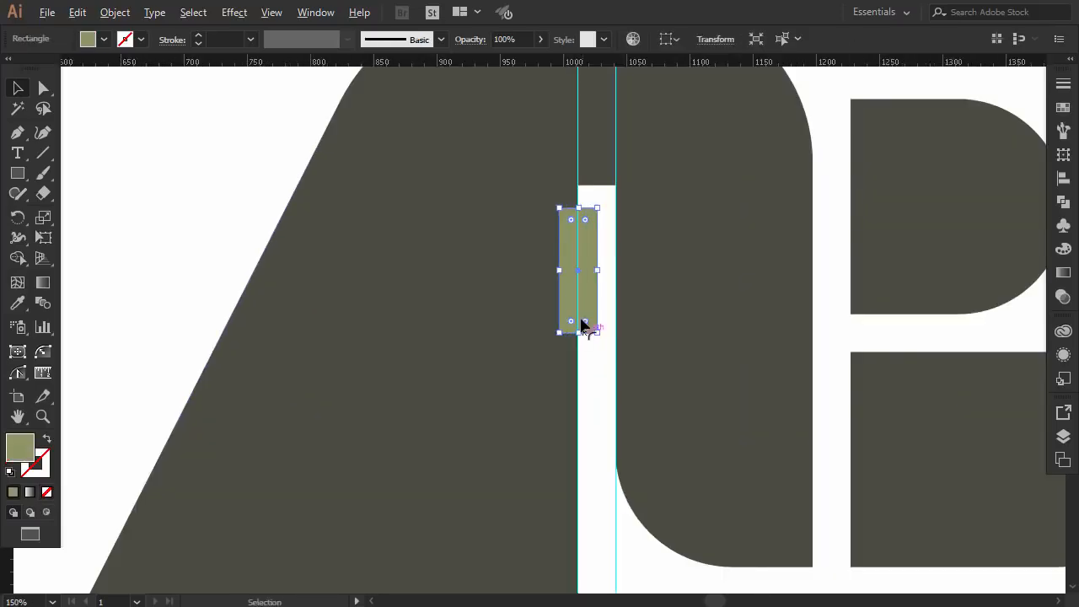
{"action": "left_click_drag", "start_coordinate": [588, 295], "coordinate": [607, 295]}
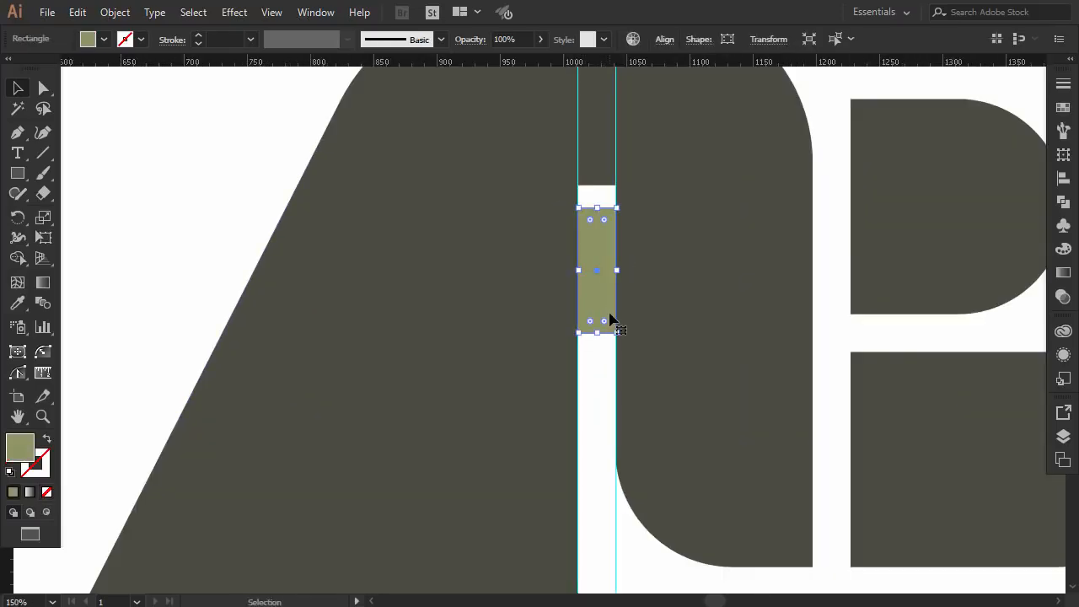
{"action": "scroll", "coordinate": [611, 319], "scroll_direction": "down", "scroll_amount": 1}
{"action": "scroll", "coordinate": [611, 316], "scroll_direction": "down", "scroll_amount": 3}
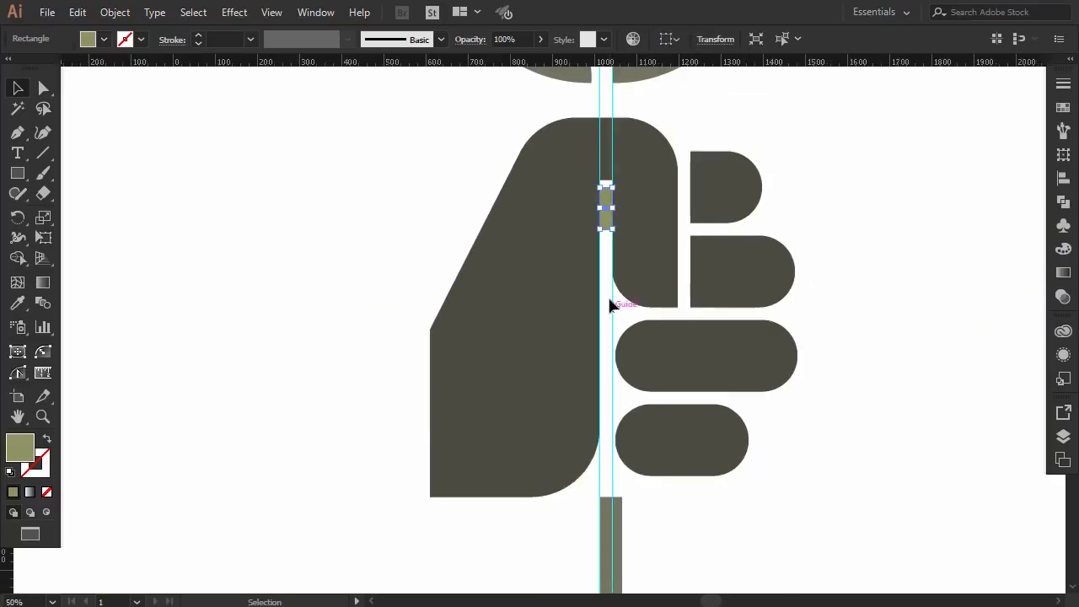
{"action": "left_click", "coordinate": [861, 320]}
Move the green spacer straight down to the top of the old stem below the hand, and delete the old stem.
{"action": "left_click_drag", "start_coordinate": [607, 224], "coordinate": [605, 526]}
{"action": "left_click", "coordinate": [623, 527]}
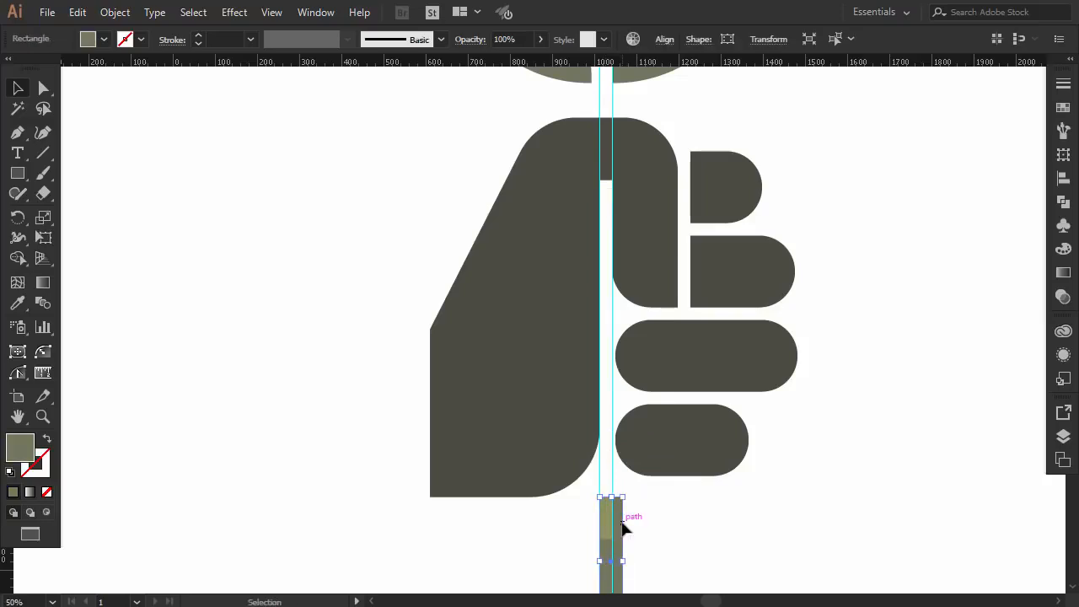
{"action": "key", "text": "Delete"}
{"action": "scroll", "coordinate": [643, 485], "scroll_direction": "down", "scroll_amount": 3}
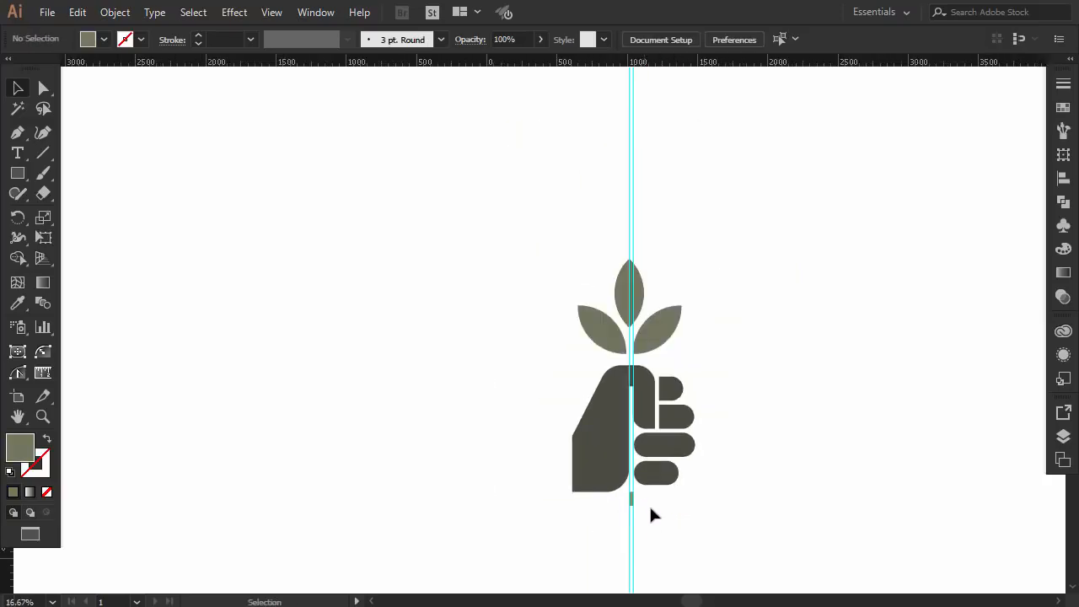
Select the green spacer below the hand and stretch its lower edge downward between the guides as the new stem.
{"action": "scroll", "coordinate": [649, 504], "scroll_direction": "up", "scroll_amount": 2}
{"action": "left_click", "coordinate": [618, 476]}
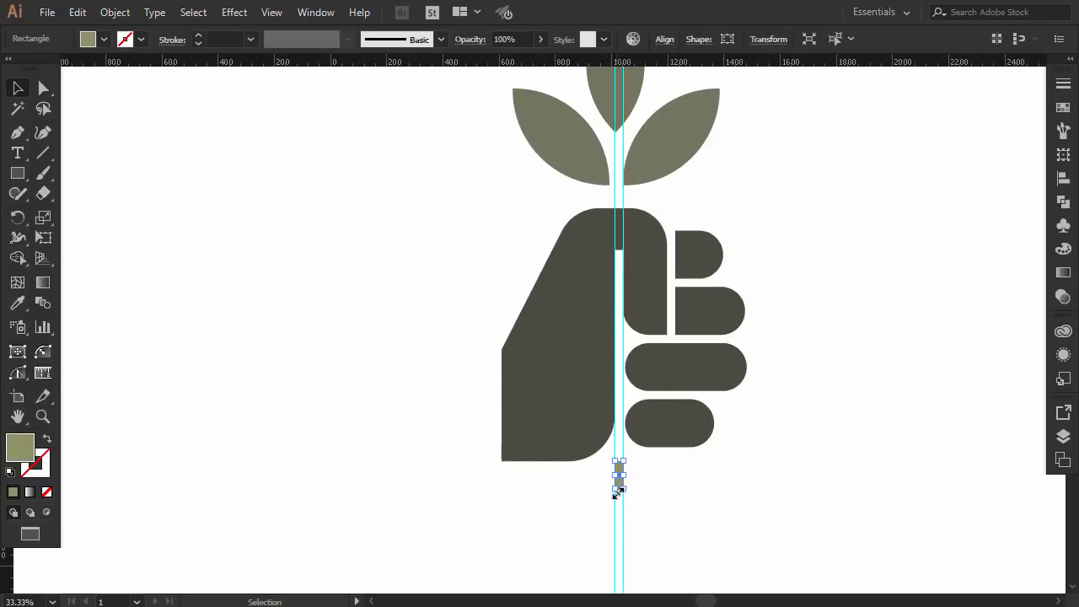
{"action": "scroll", "coordinate": [618, 493], "scroll_direction": "up", "scroll_amount": 4}
{"action": "left_click_drag", "start_coordinate": [628, 472], "coordinate": [629, 560]}
{"action": "scroll", "coordinate": [650, 544], "scroll_direction": "down", "scroll_amount": 3}
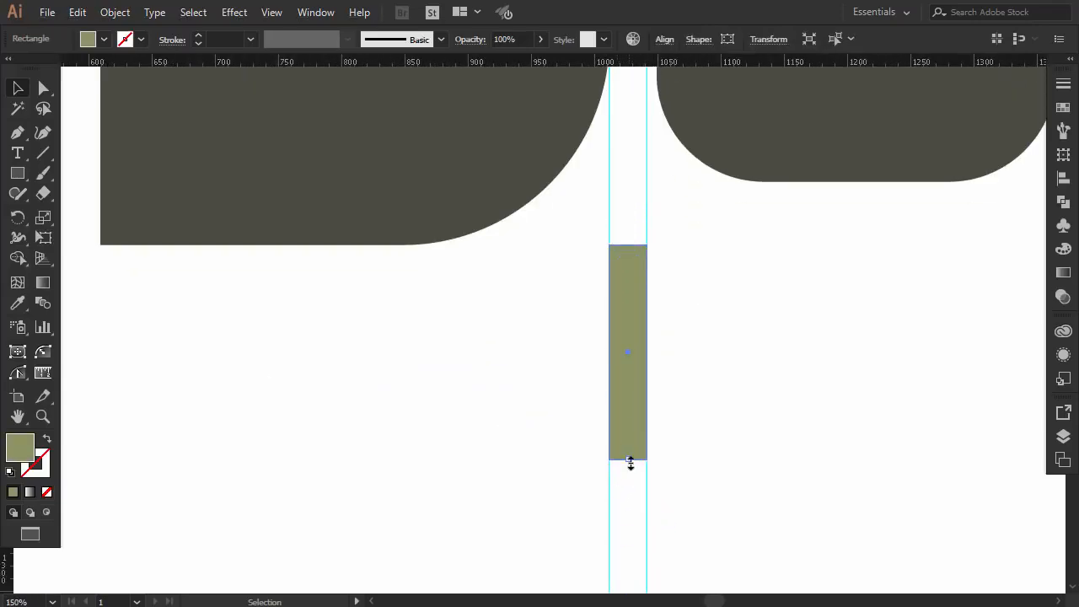
Lengthen the green stem below the hand slightly downward and round its two lower corners into a full semicircle.
{"action": "left_click_drag", "start_coordinate": [630, 462], "coordinate": [645, 400]}
{"action": "left_click", "coordinate": [43, 90]}
{"action": "left_click", "coordinate": [706, 390]}
{"action": "scroll", "coordinate": [690, 385], "scroll_direction": "up", "scroll_amount": 1}
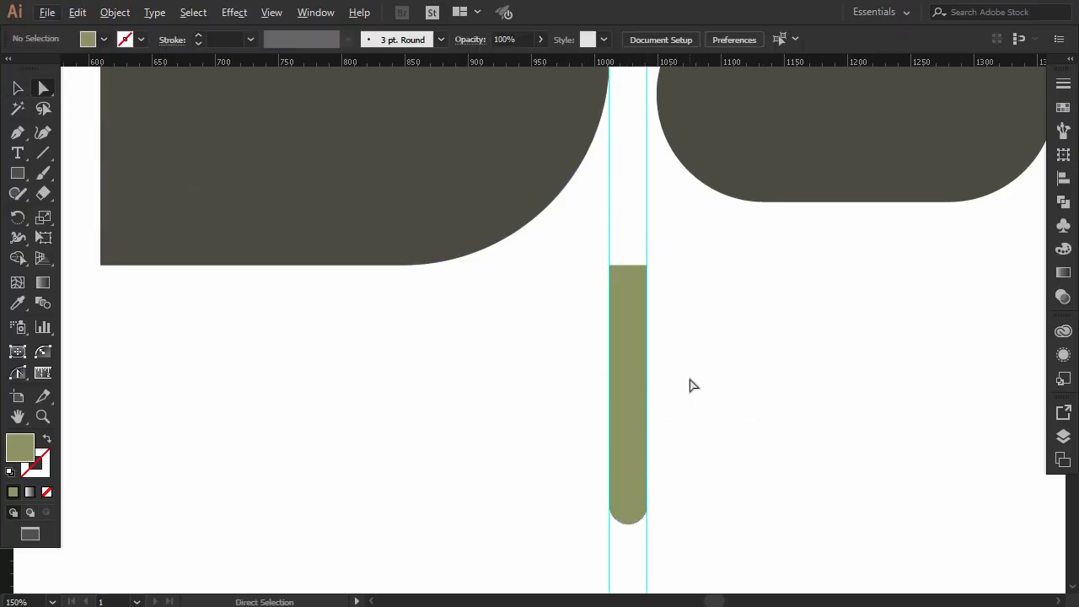
{"action": "scroll", "coordinate": [694, 371], "scroll_direction": "down", "scroll_amount": 1}
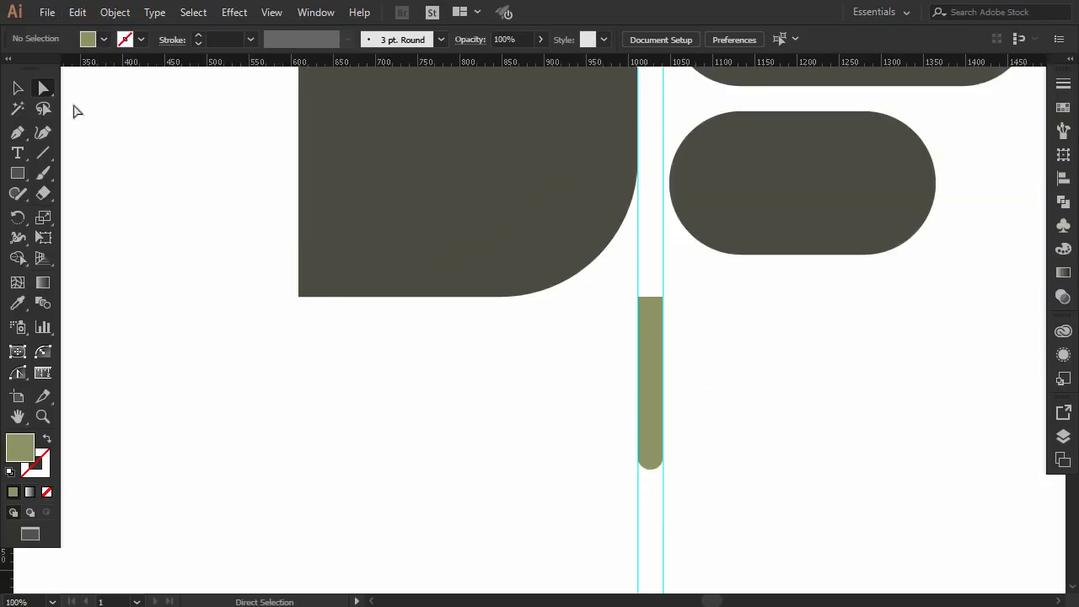
Move the green stem straight up between the guides until its top edge lines up with the bottom of the lowest finger.
{"action": "left_click", "coordinate": [17, 88]}
{"action": "left_click_drag", "start_coordinate": [657, 328], "coordinate": [651, 282]}
{"action": "left_click", "coordinate": [758, 305]}
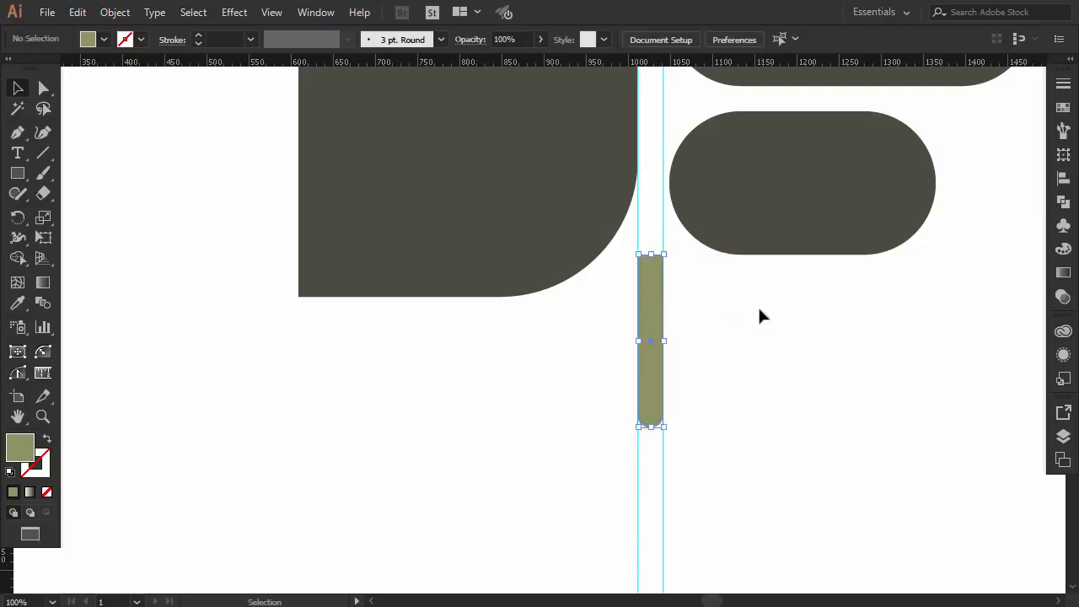
Move the left leaf sideways so its lower tip touches the left guide, level with the right leaf's tip.
{"action": "scroll", "coordinate": [718, 331], "scroll_direction": "up", "scroll_amount": 1}
{"action": "scroll", "coordinate": [717, 329], "scroll_direction": "up", "scroll_amount": 1}
{"action": "scroll", "coordinate": [717, 329], "scroll_direction": "down", "scroll_amount": 1}
{"action": "scroll", "coordinate": [908, 313], "scroll_direction": "up", "scroll_amount": 7}
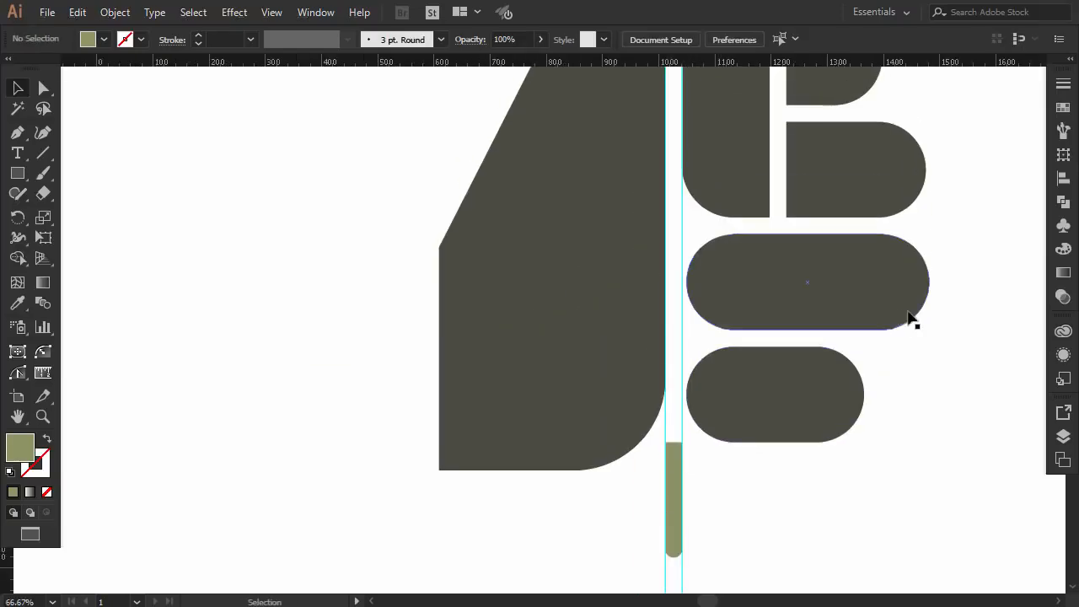
{"action": "scroll", "coordinate": [911, 314], "scroll_direction": "left", "scroll_amount": 2}
{"action": "scroll", "coordinate": [913, 319], "scroll_direction": "right", "scroll_amount": 3}
{"action": "scroll", "coordinate": [829, 277], "scroll_direction": "up", "scroll_amount": 6}
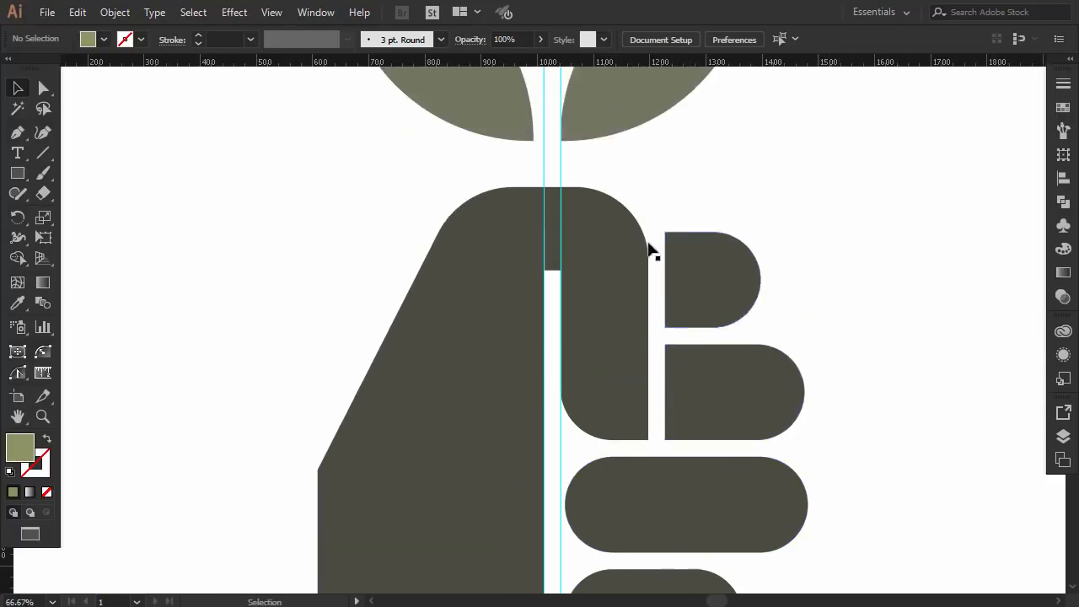
{"action": "scroll", "coordinate": [641, 247], "scroll_direction": "up", "scroll_amount": 1}
{"action": "scroll", "coordinate": [570, 338], "scroll_direction": "up", "scroll_amount": 2}
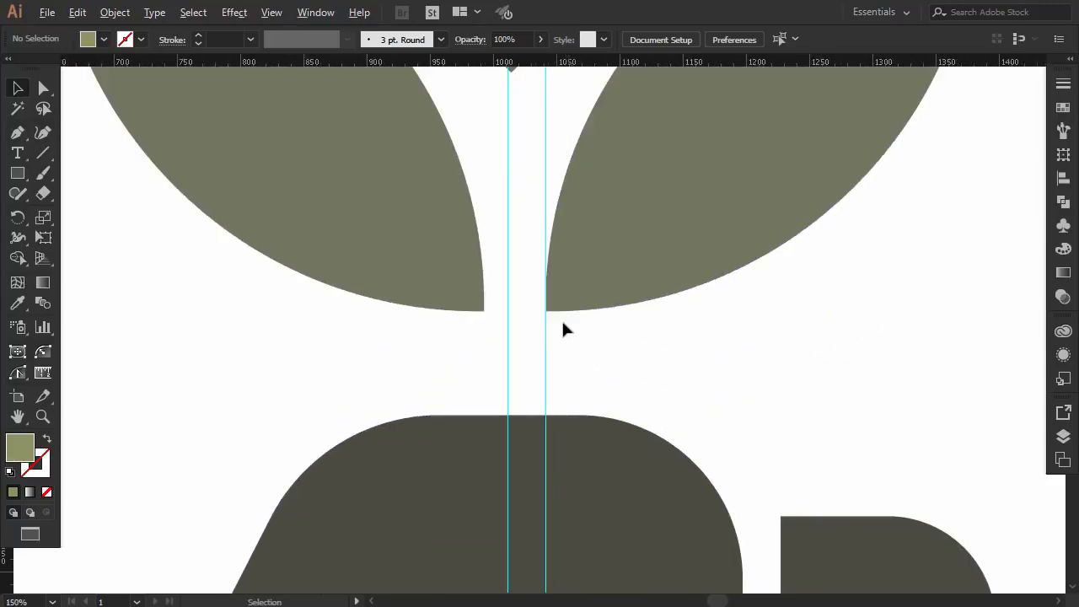
{"action": "left_click_drag", "start_coordinate": [438, 287], "coordinate": [460, 300]}
{"action": "left_click", "coordinate": [629, 349]}
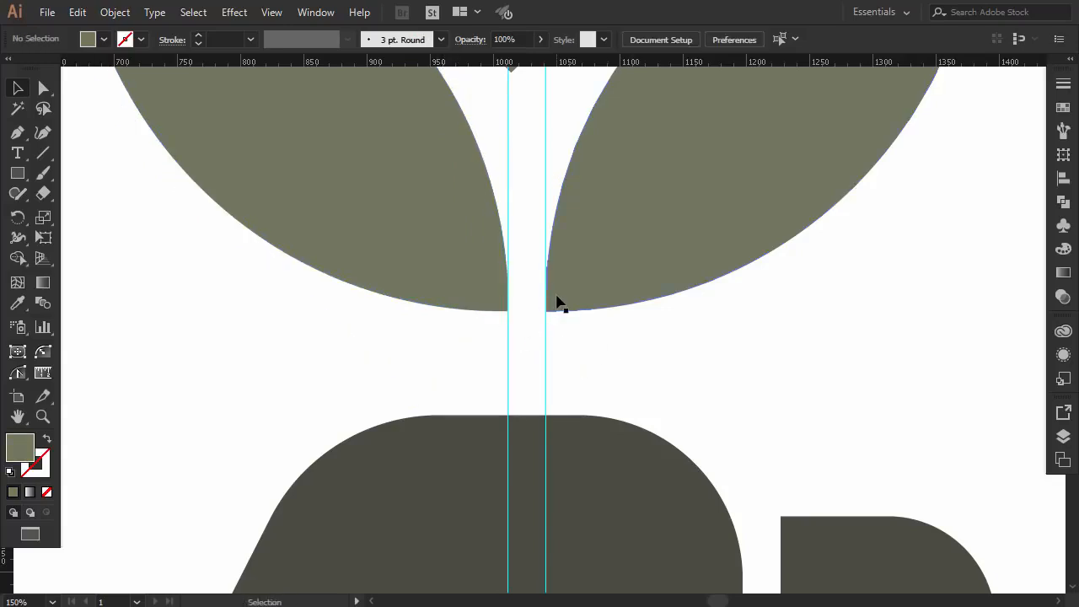
Select the left and right leaves and group them.
{"action": "scroll", "coordinate": [553, 325], "scroll_direction": "up", "scroll_amount": 3}
{"action": "left_click", "coordinate": [573, 376]}
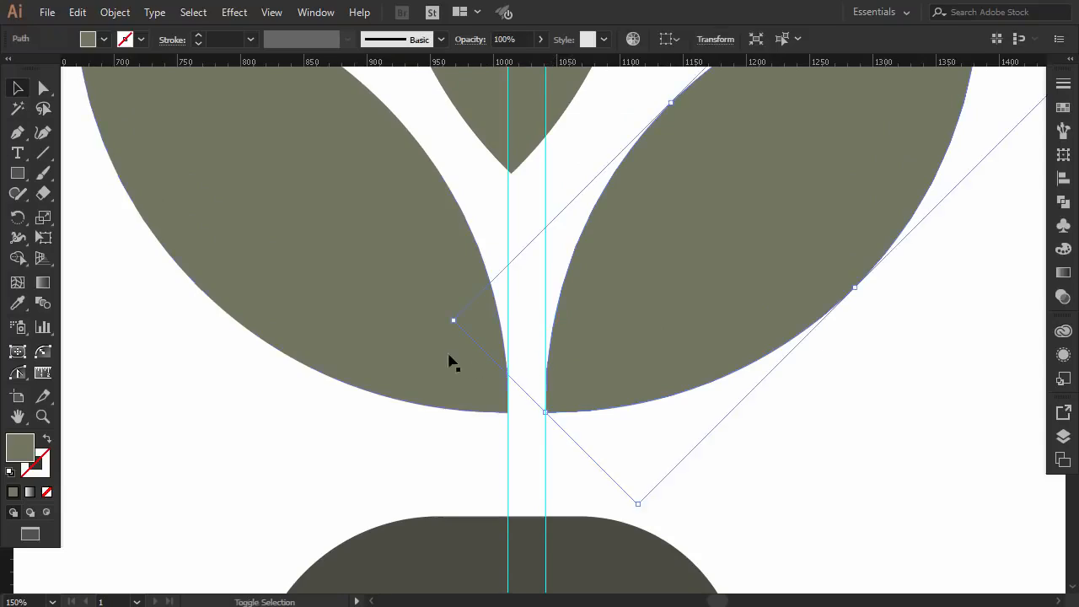
{"action": "left_click", "coordinate": [408, 351], "text": "shift"}
{"action": "key", "text": "a"}
{"action": "key", "text": "ctrl+g"}
{"action": "key", "text": "v"}
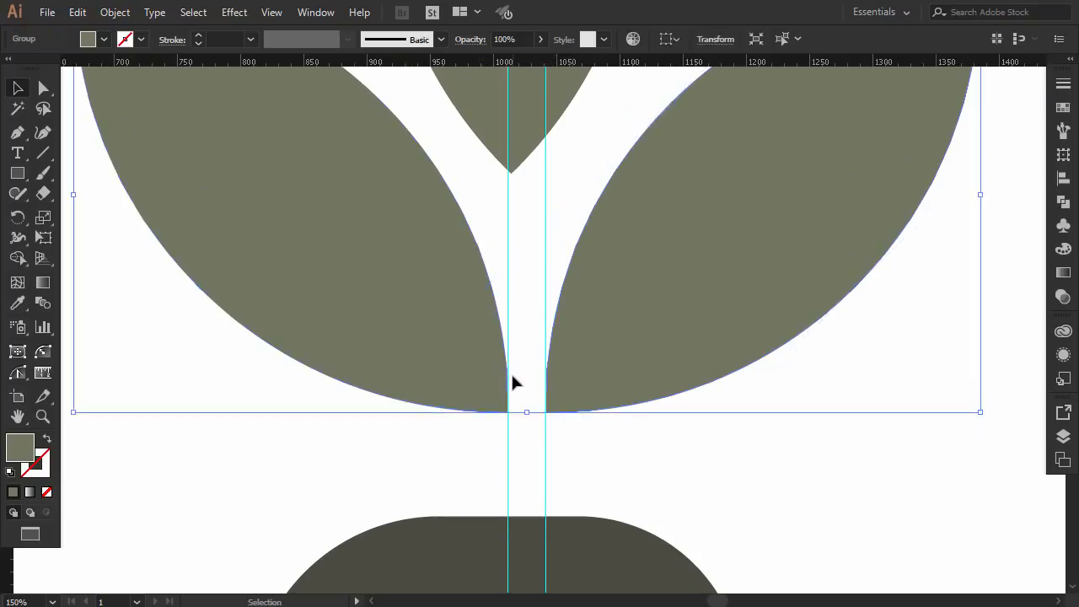
Align the top leaf and the side-leaf group on their horizontal centres, and delete the duplicate top leaf.
{"action": "scroll", "coordinate": [523, 337], "scroll_direction": "up", "scroll_amount": 3}
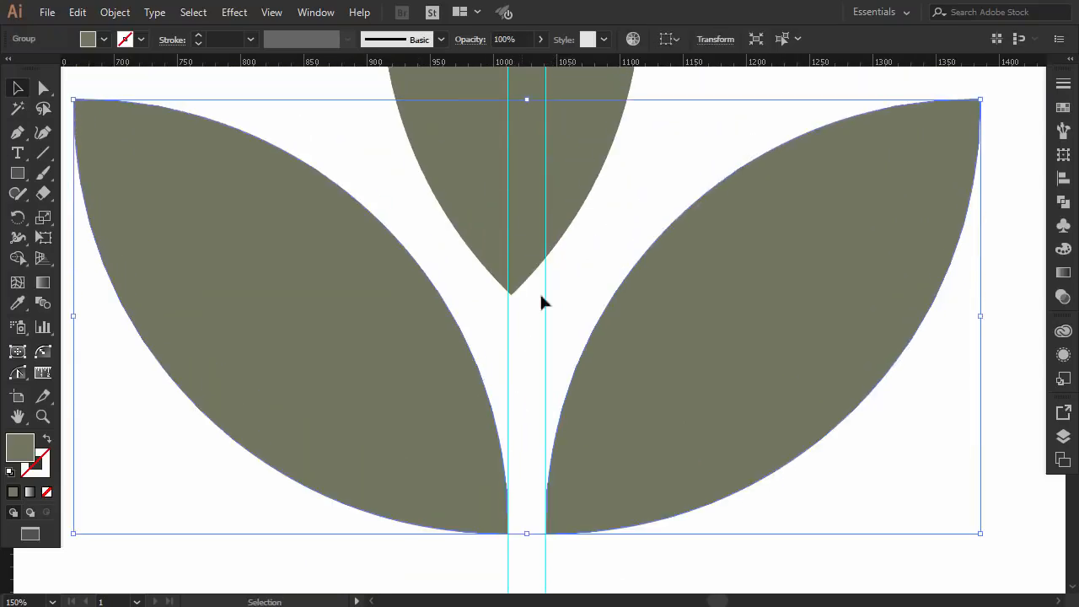
{"action": "left_click", "coordinate": [525, 248], "text": "shift"}
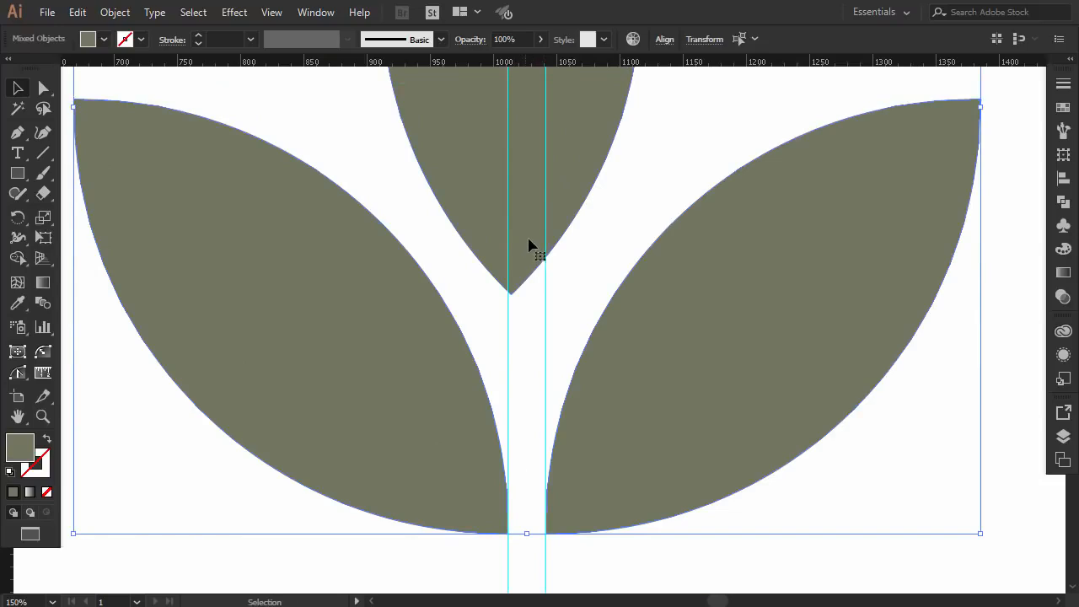
{"action": "left_click", "coordinate": [665, 40]}
{"action": "left_click", "coordinate": [525, 85]}
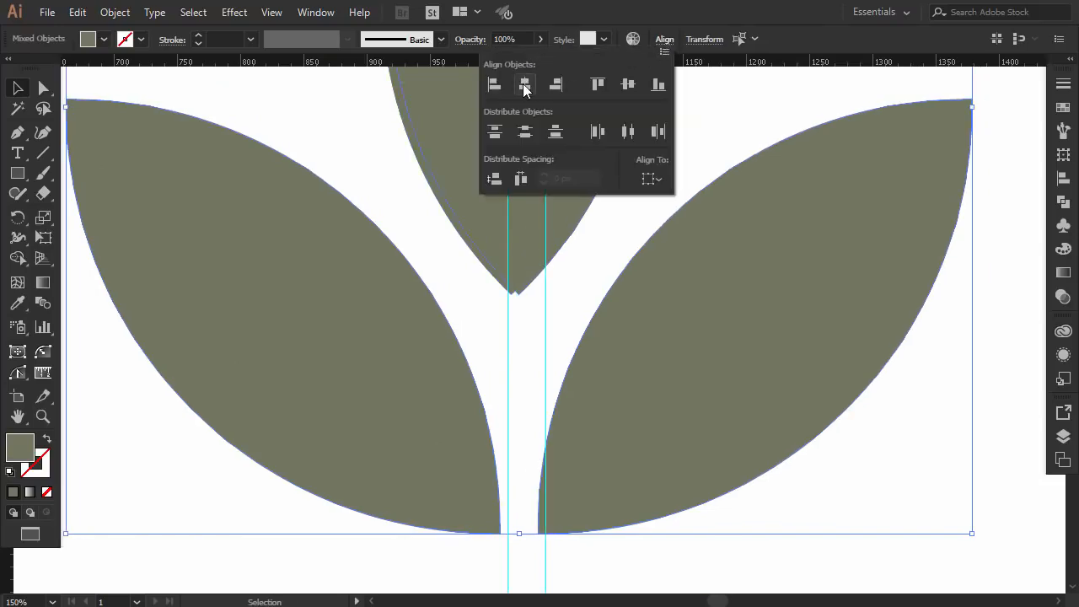
{"action": "left_click", "coordinate": [497, 281]}
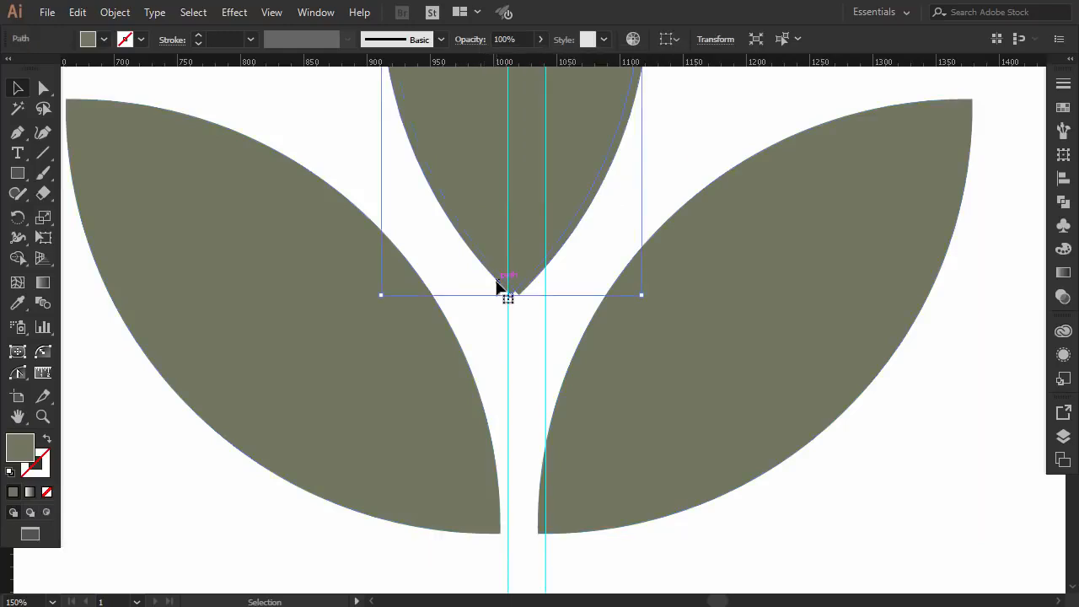
{"action": "left_click", "coordinate": [532, 326]}
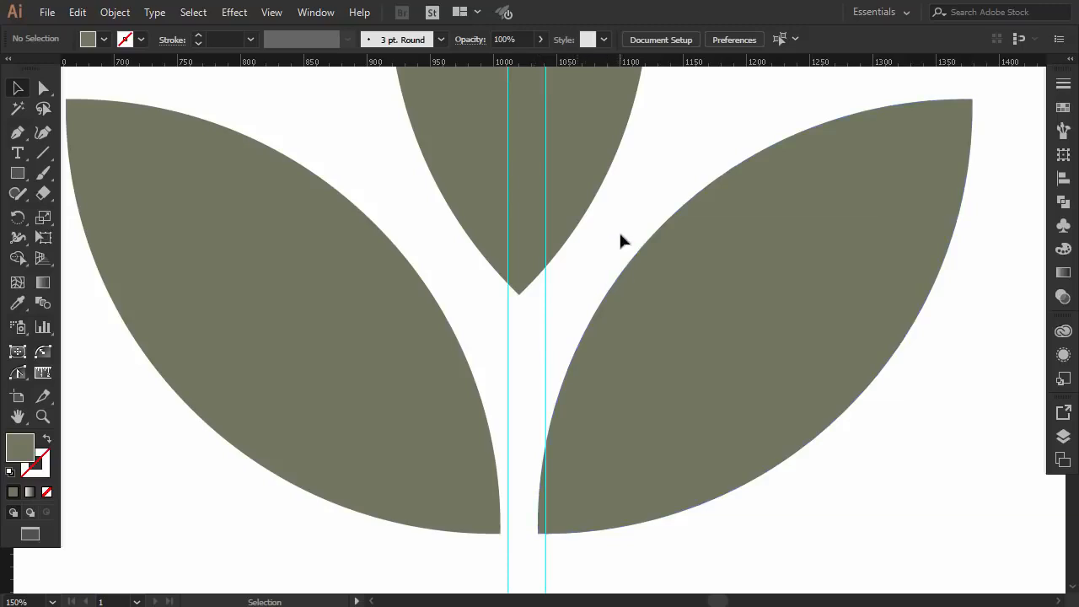
Move the top leaf and the side-leaf group together so the side leaves' lower tips snap to the two guides.
{"action": "left_click", "coordinate": [559, 253]}
{"action": "left_click", "coordinate": [572, 411]}
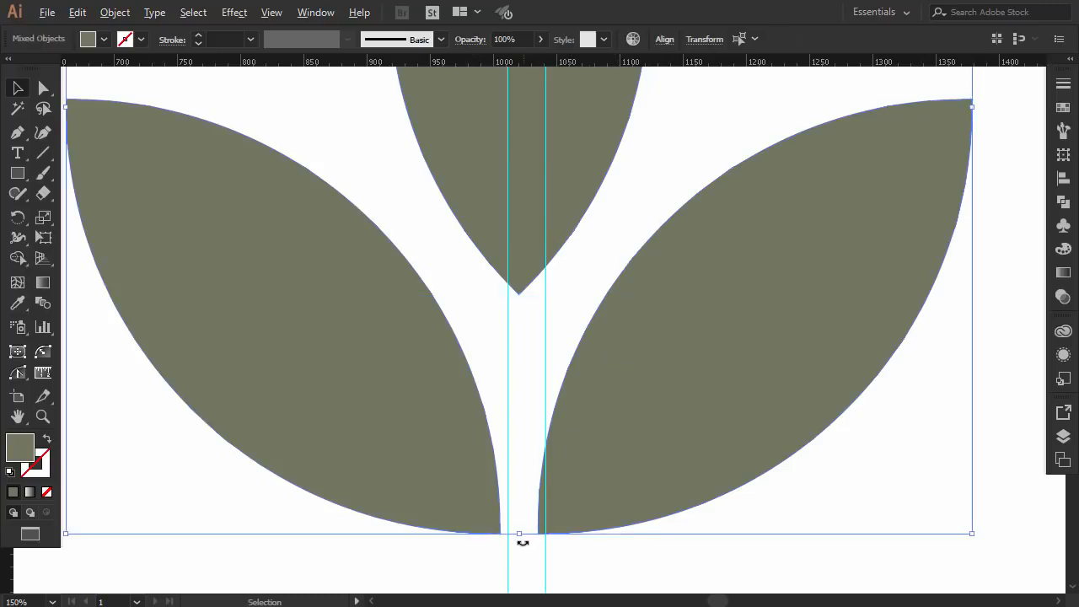
{"action": "scroll", "coordinate": [523, 542], "scroll_direction": "up", "scroll_amount": 3}
{"action": "left_click_drag", "start_coordinate": [603, 509], "coordinate": [623, 502]}
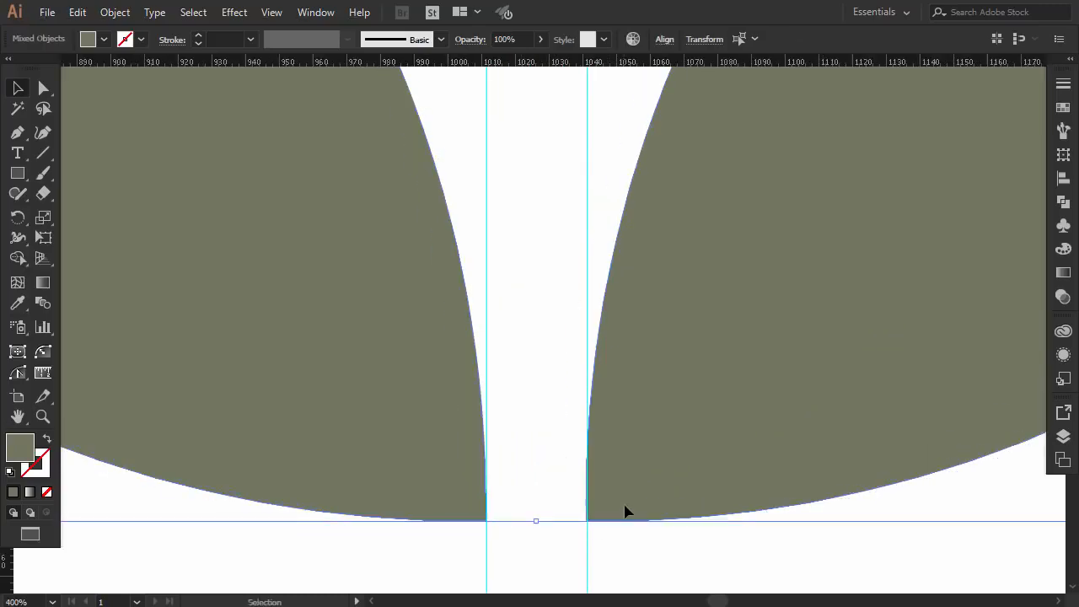
{"action": "left_click", "coordinate": [523, 483]}
{"action": "scroll", "coordinate": [542, 404], "scroll_direction": "down", "scroll_amount": 7}
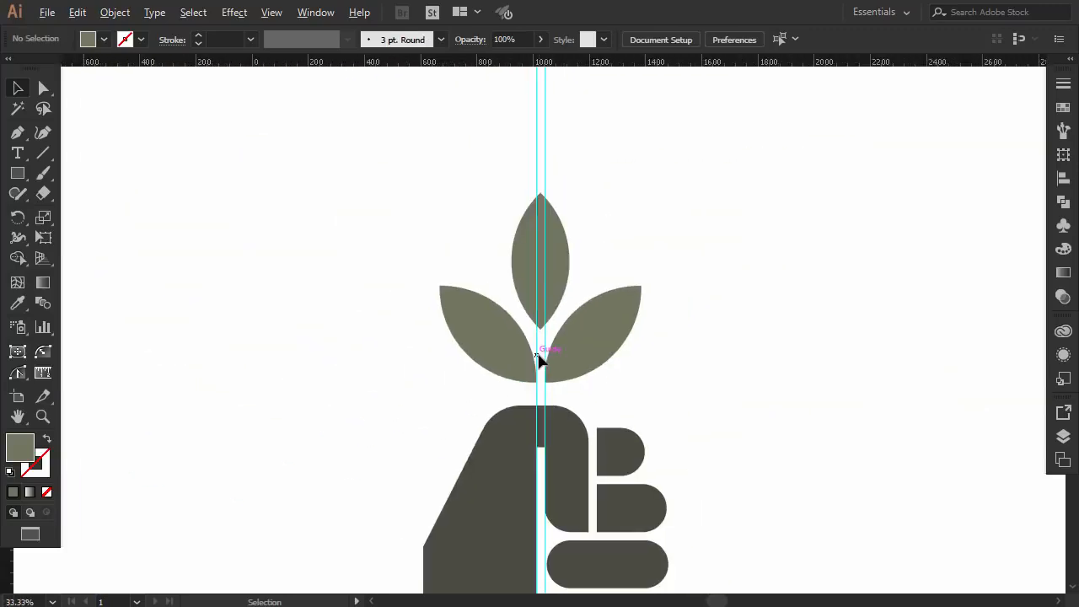
Move all three leaves straight down until the gap above the hand matches the slot's width.
{"action": "left_click", "coordinate": [533, 367]}
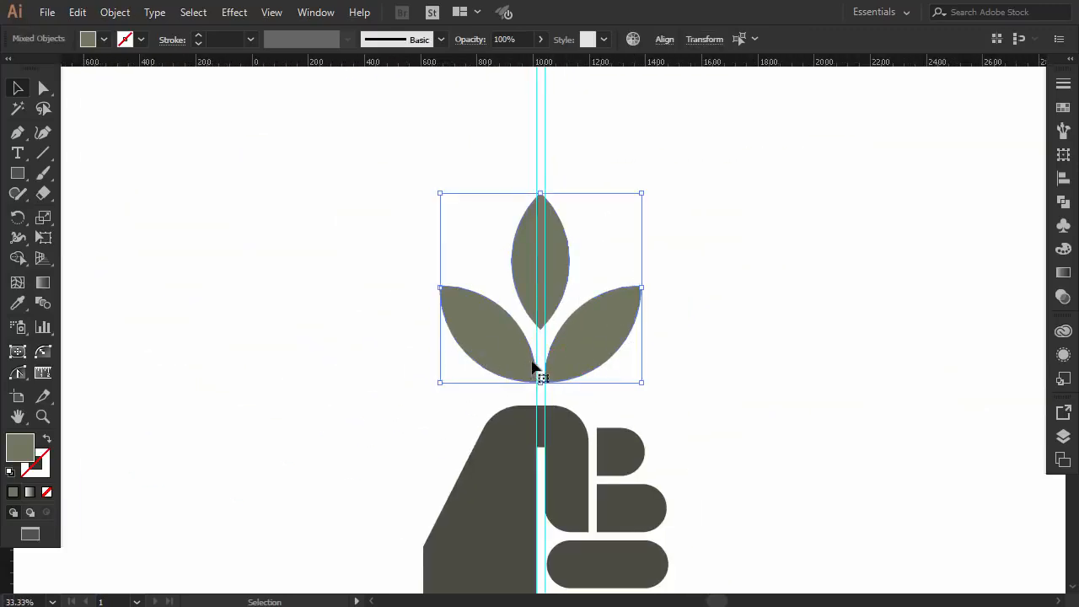
{"action": "scroll", "coordinate": [540, 407], "scroll_direction": "up", "scroll_amount": 2}
{"action": "left_click_drag", "start_coordinate": [610, 326], "coordinate": [622, 385]}
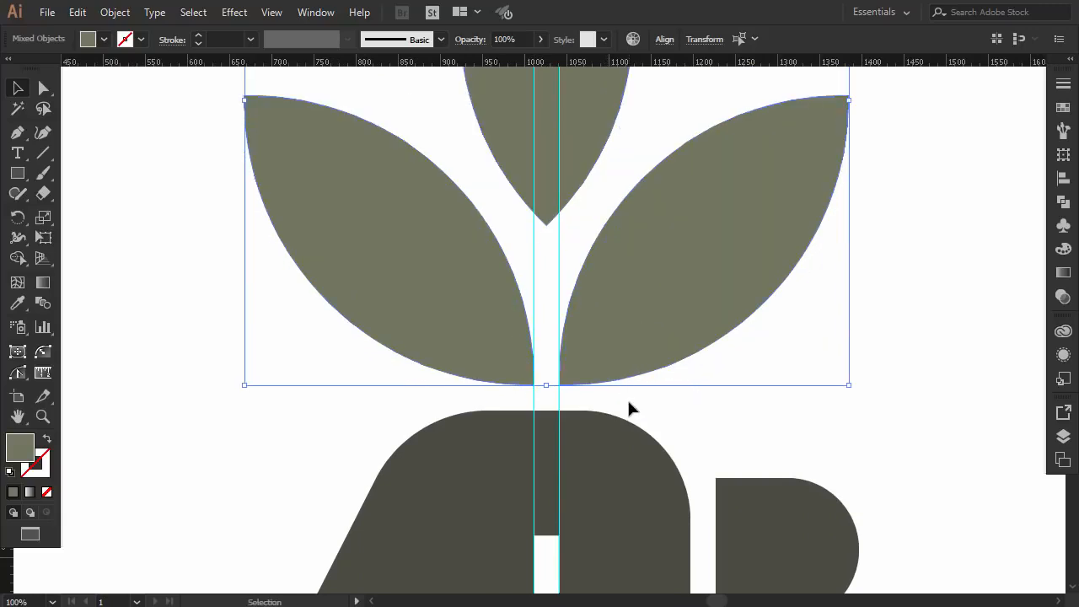
{"action": "left_click", "coordinate": [627, 397]}
Duplicate the green stem from below the hand up into the thumb area as a spacer.
{"action": "scroll", "coordinate": [622, 402], "scroll_direction": "down", "scroll_amount": 6}
{"action": "scroll", "coordinate": [678, 445], "scroll_direction": "down", "scroll_amount": 3}
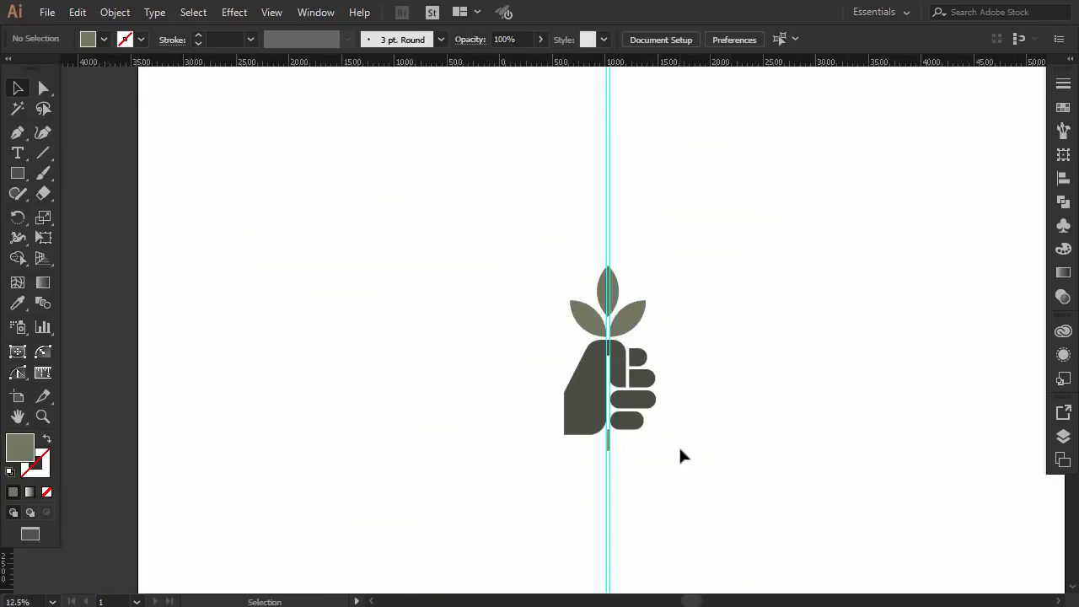
{"action": "scroll", "coordinate": [658, 415], "scroll_direction": "up", "scroll_amount": 1}
{"action": "scroll", "coordinate": [625, 398], "scroll_direction": "up", "scroll_amount": 5}
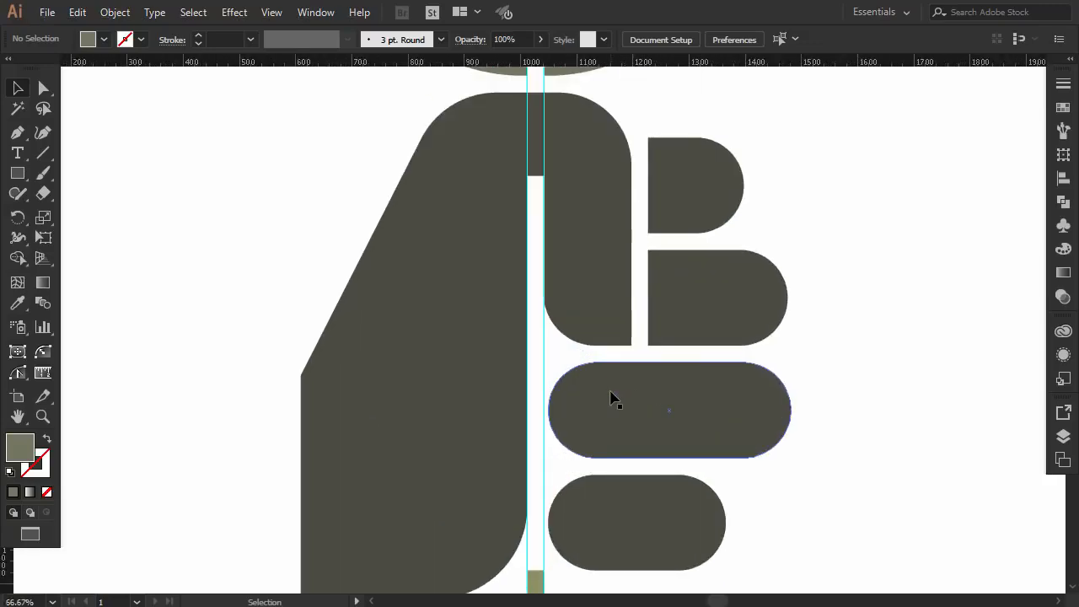
{"action": "scroll", "coordinate": [611, 398], "scroll_direction": "down", "scroll_amount": 2}
{"action": "left_click_drag", "start_coordinate": [538, 497], "coordinate": [548, 161]}
{"action": "scroll", "coordinate": [558, 198], "scroll_direction": "up", "scroll_amount": 3}
{"action": "scroll", "coordinate": [552, 203], "scroll_direction": "up", "scroll_amount": 4}
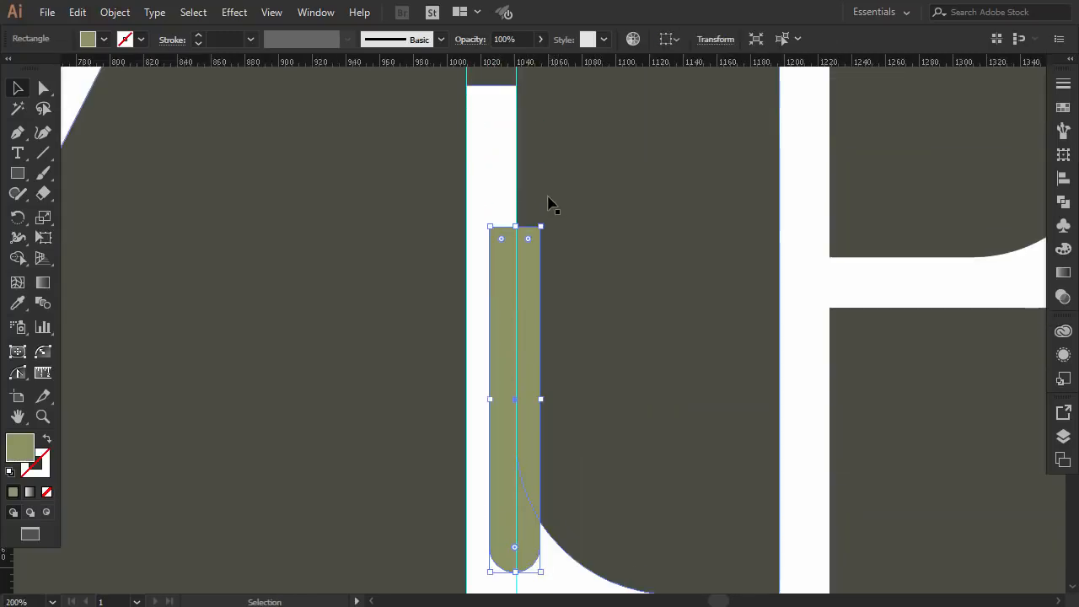
Move the spacer copy up, rotate it horizontal and fit it between the leaves and the hand to check the gap.
{"action": "left_click_drag", "start_coordinate": [532, 313], "coordinate": [557, 157]}
{"action": "scroll", "coordinate": [561, 169], "scroll_direction": "up", "scroll_amount": 3}
{"action": "scroll", "coordinate": [565, 211], "scroll_direction": "up", "scroll_amount": 2}
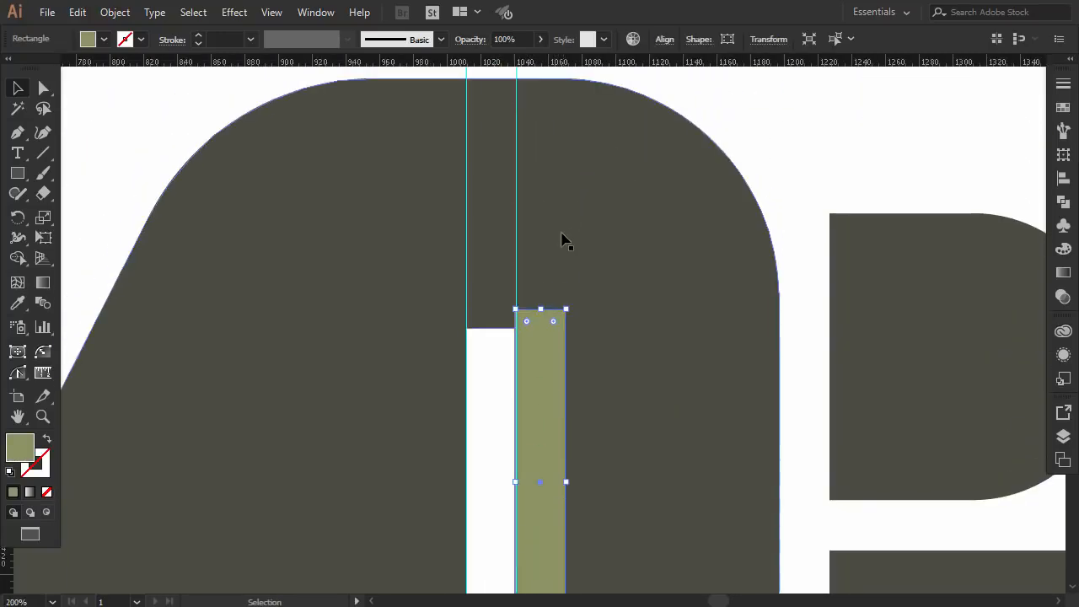
{"action": "left_click_drag", "start_coordinate": [544, 367], "coordinate": [552, 175]}
{"action": "scroll", "coordinate": [556, 187], "scroll_direction": "up", "scroll_amount": 3}
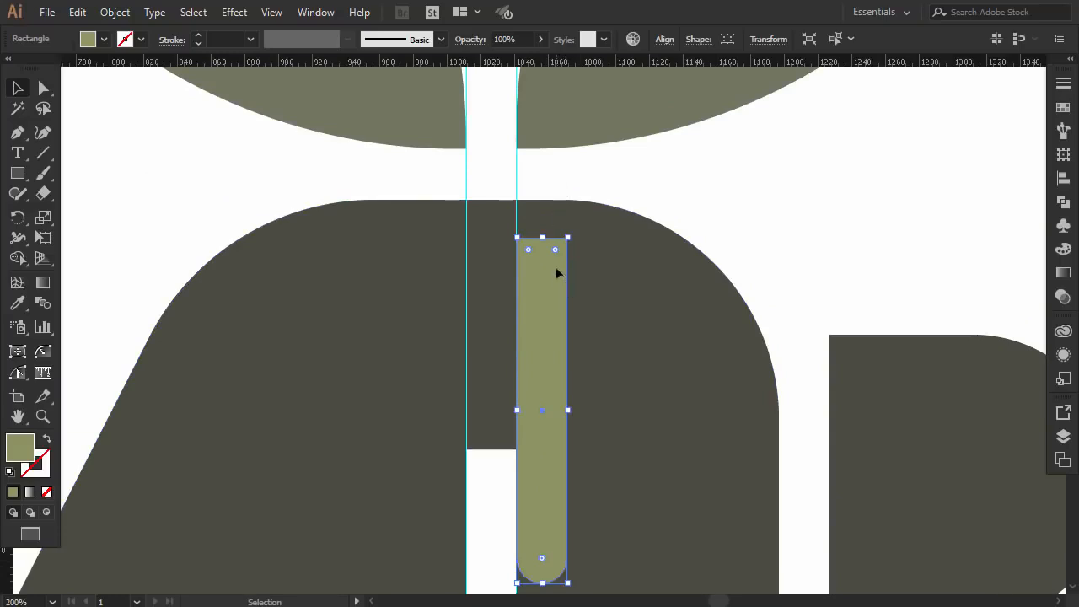
{"action": "left_click_drag", "start_coordinate": [556, 271], "coordinate": [560, 228]}
{"action": "mouse_move", "coordinate": [573, 185]}
{"action": "left_mouse_down"}
{"action": "mouse_move", "coordinate": [681, 260]}
{"action": "mouse_move", "coordinate": [722, 332]}
{"action": "mouse_move", "coordinate": [691, 361]}
{"action": "mouse_move", "coordinate": [574, 186]}
{"action": "mouse_move", "coordinate": [573, 169]}
{"action": "left_mouse_up"}
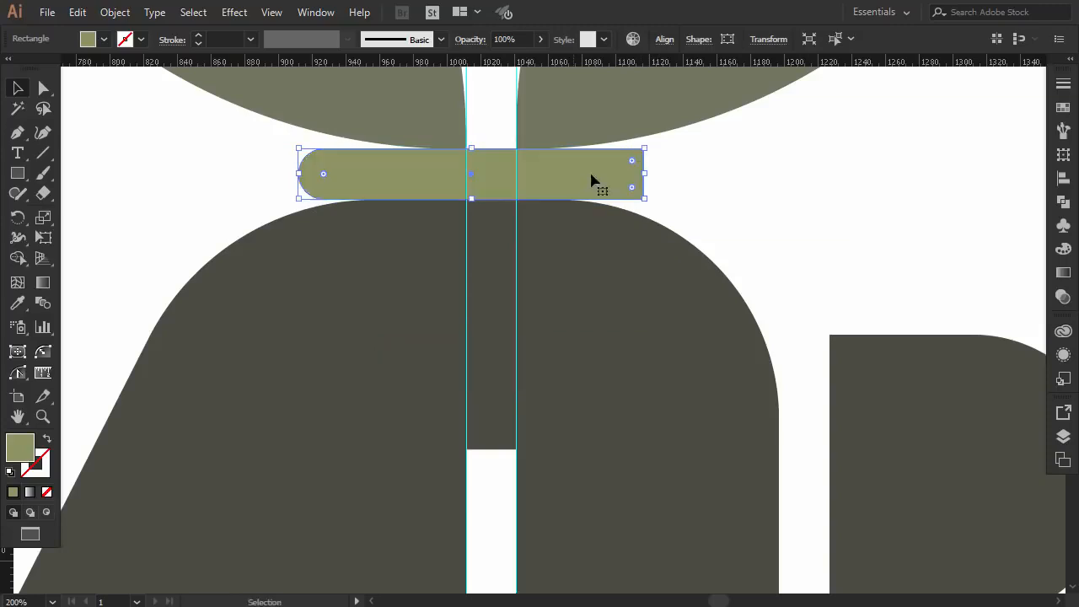
Delete the horizontal spacer copy between the leaves and the hand.
{"action": "key", "text": "ctrl+shift+a"}
{"action": "left_click", "coordinate": [580, 169]}
{"action": "key", "text": "ctrl+shift+a"}
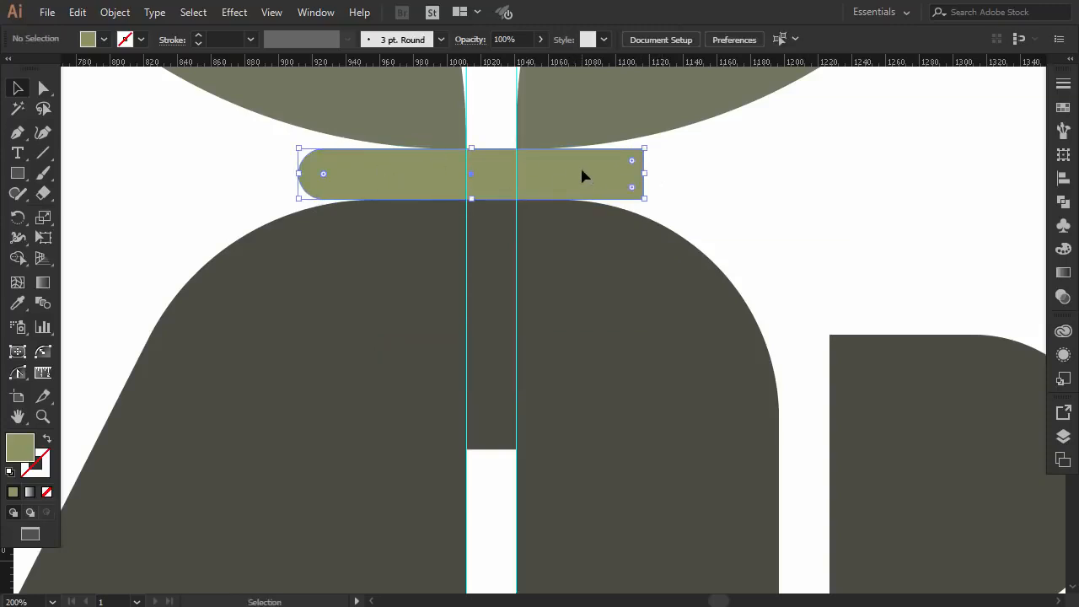
{"action": "key", "text": "Delete"}
Hide the guides.
{"action": "scroll", "coordinate": [597, 171], "scroll_direction": "down", "scroll_amount": 4}
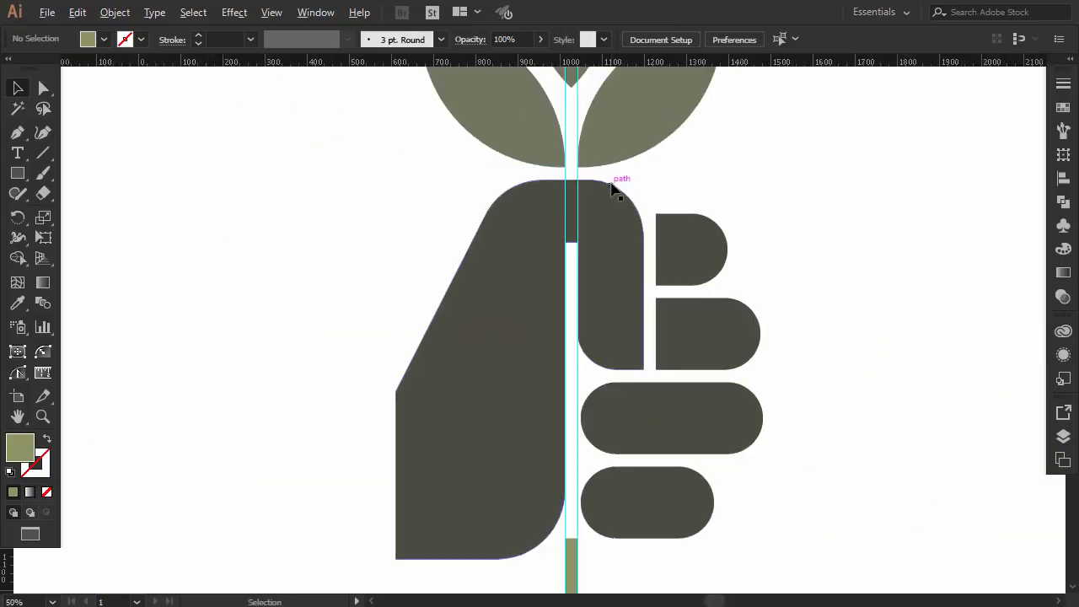
{"action": "scroll", "coordinate": [633, 207], "scroll_direction": "down", "scroll_amount": 3}
{"action": "right_click", "coordinate": [758, 273]}
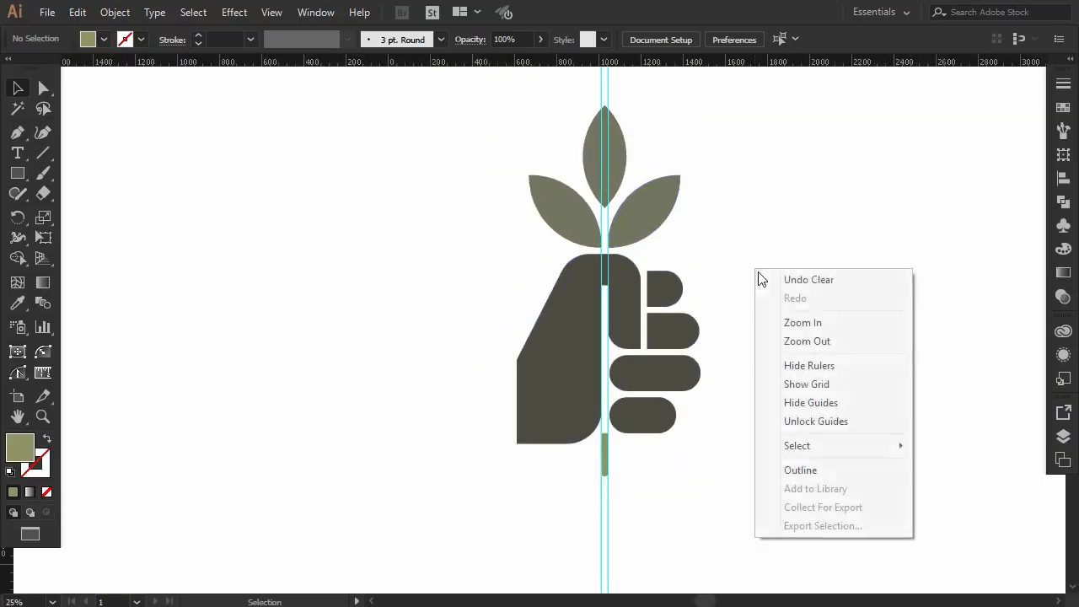
{"action": "left_click", "coordinate": [806, 403]}
Select the whole hand-and-plant logo and give every shape the leaves' grey-green fill.
{"action": "scroll", "coordinate": [799, 376], "scroll_direction": "left", "scroll_amount": 1}
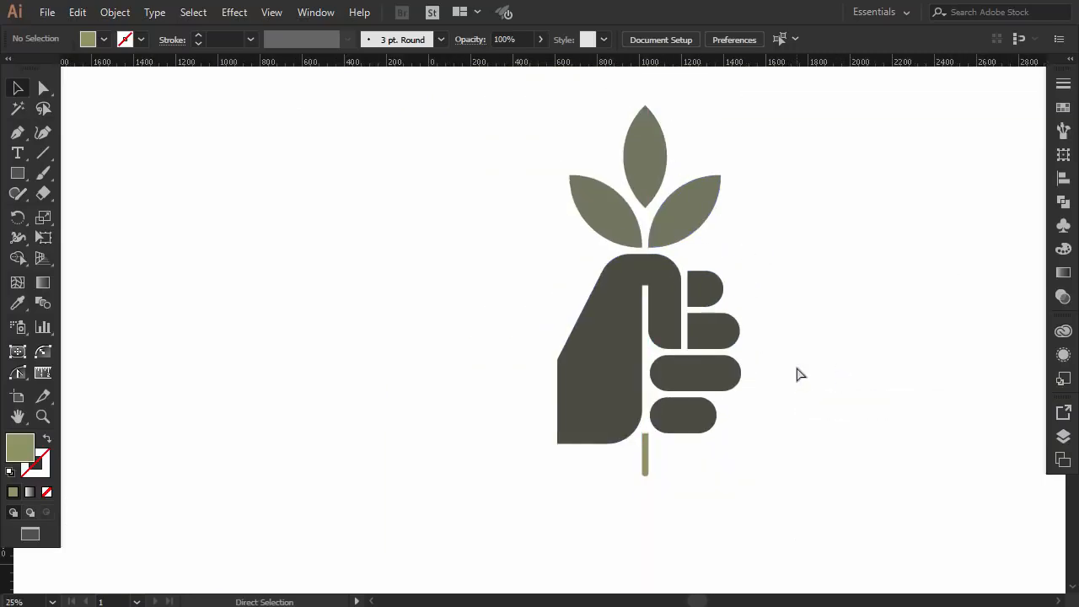
{"action": "scroll", "coordinate": [800, 375], "scroll_direction": "right", "scroll_amount": 3}
{"action": "scroll", "coordinate": [684, 305], "scroll_direction": "right", "scroll_amount": 1}
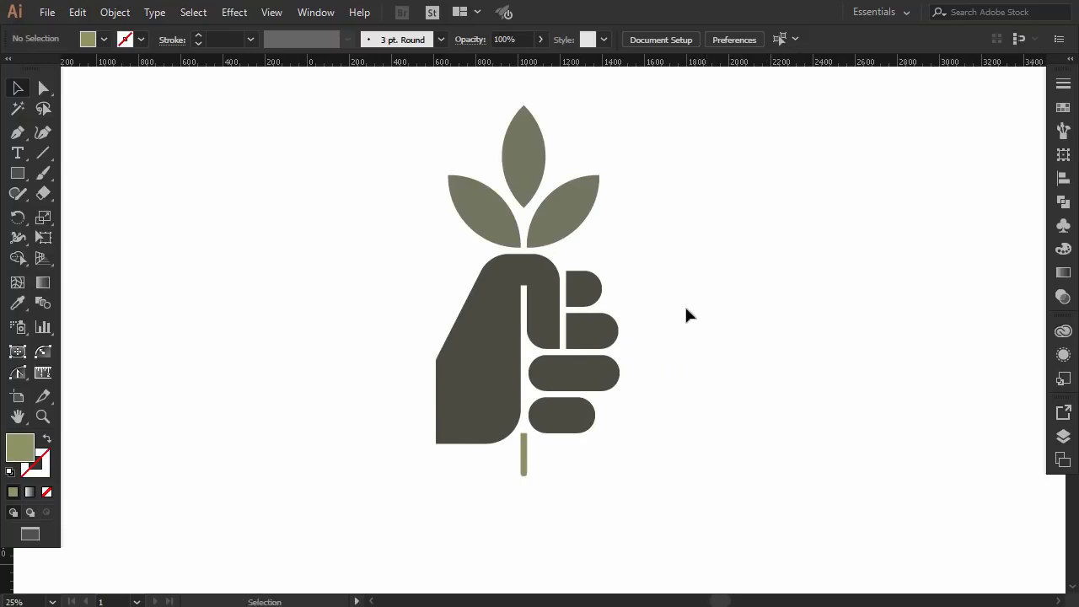
{"action": "scroll", "coordinate": [684, 304], "scroll_direction": "up", "scroll_amount": 1}
{"action": "left_click_drag", "start_coordinate": [681, 164], "coordinate": [463, 488]}
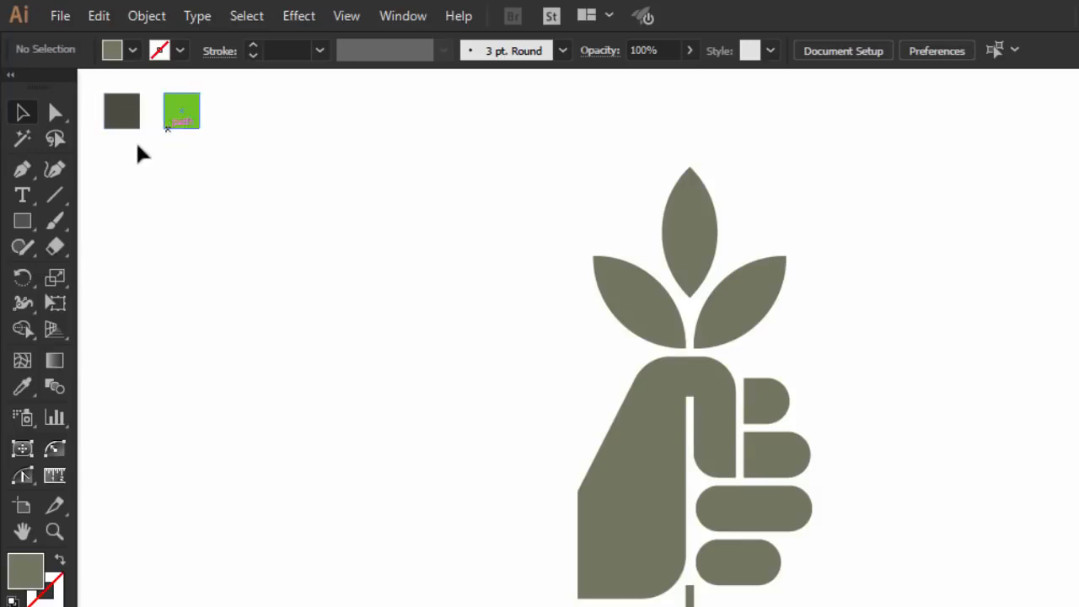
Draw a small test square in the empty area beside the logo and fill it with the green 55c642.
{"action": "left_click", "coordinate": [27, 221]}
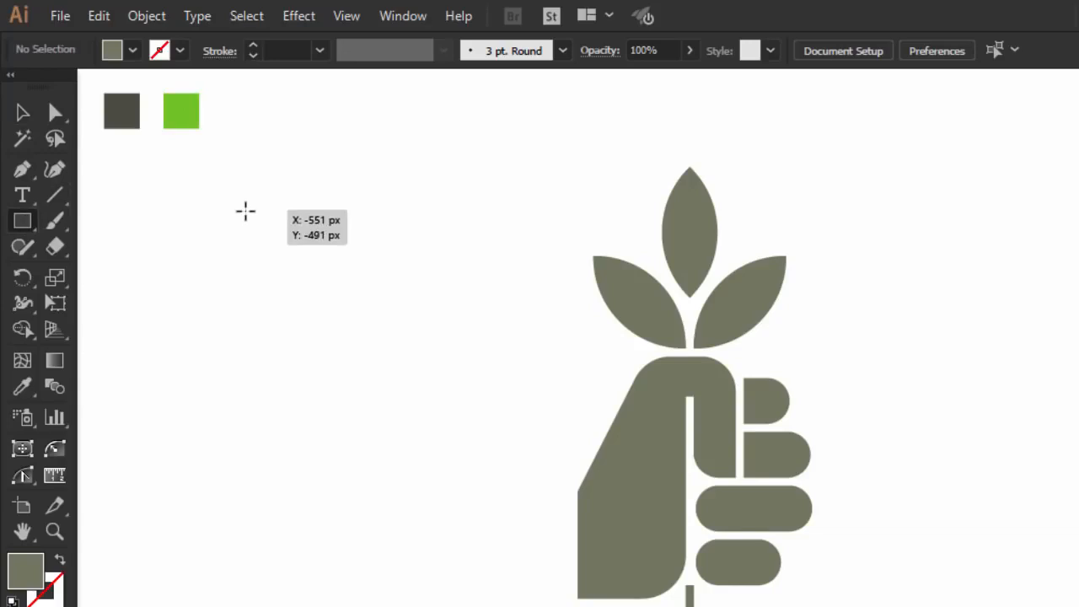
{"action": "left_click_drag", "start_coordinate": [244, 210], "coordinate": [305, 270]}
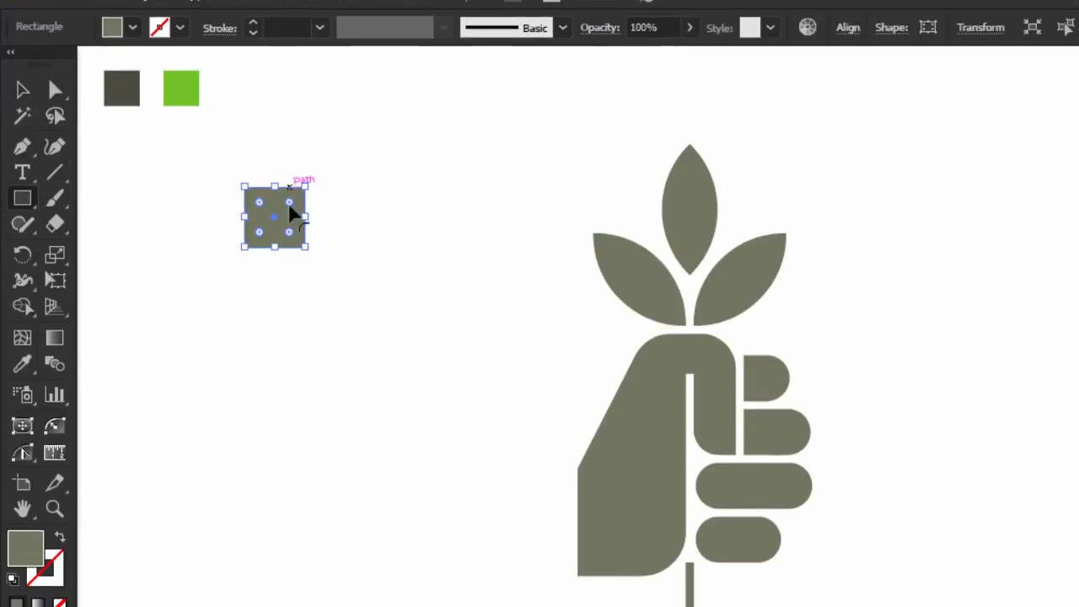
{"action": "double_click", "coordinate": [25, 489]}
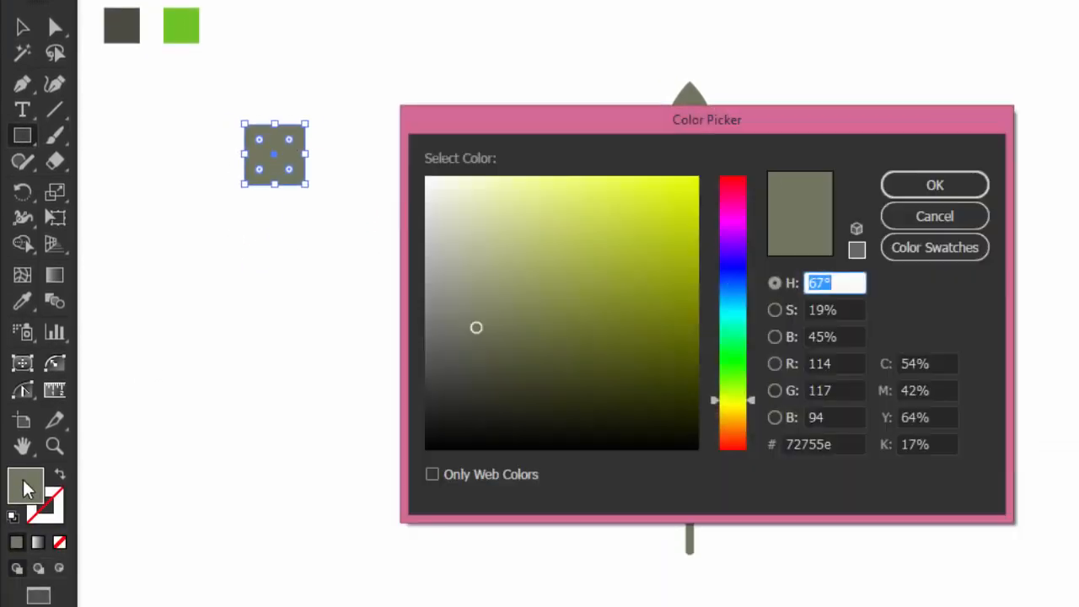
{"action": "left_click_drag", "start_coordinate": [732, 399], "coordinate": [732, 364]}
{"action": "left_click_drag", "start_coordinate": [608, 302], "coordinate": [609, 236]}
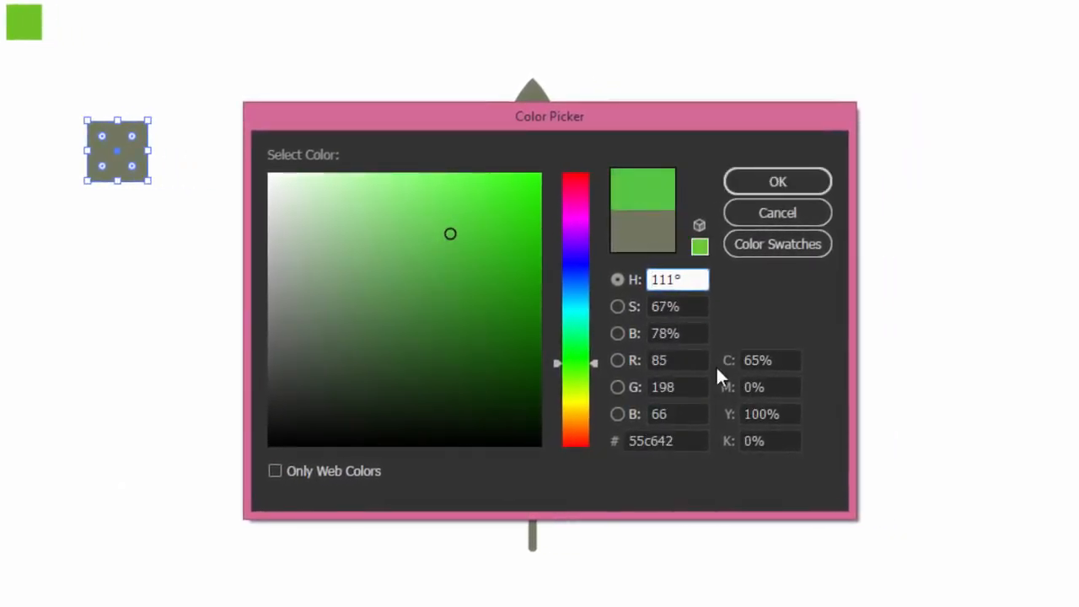
{"action": "left_click", "coordinate": [754, 179]}
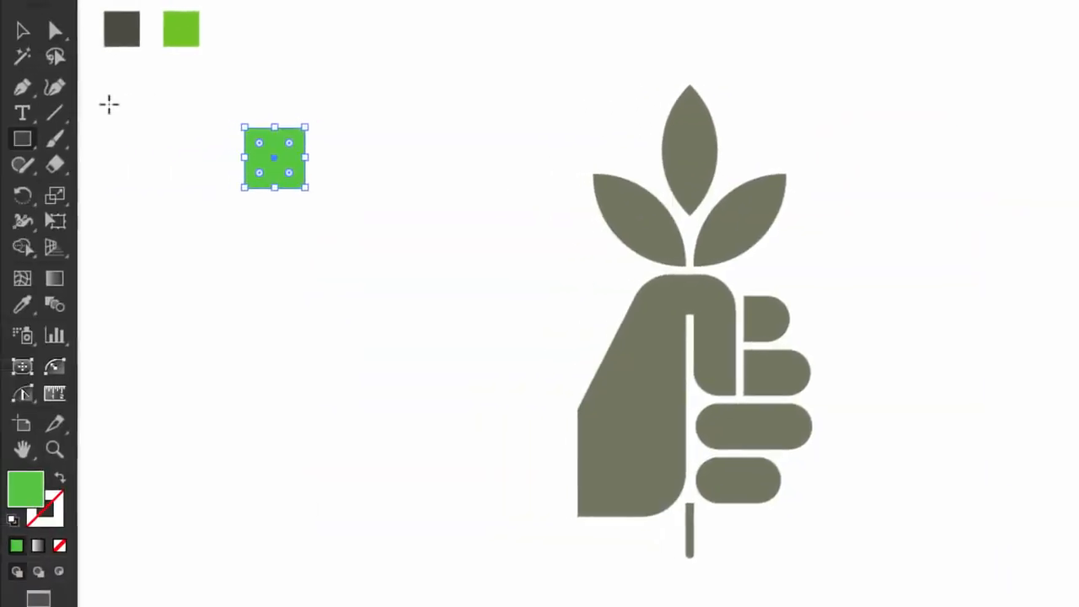
Look up the hex code of the test square's fill without changing it, and delete the square.
{"action": "double_click", "coordinate": [25, 487]}
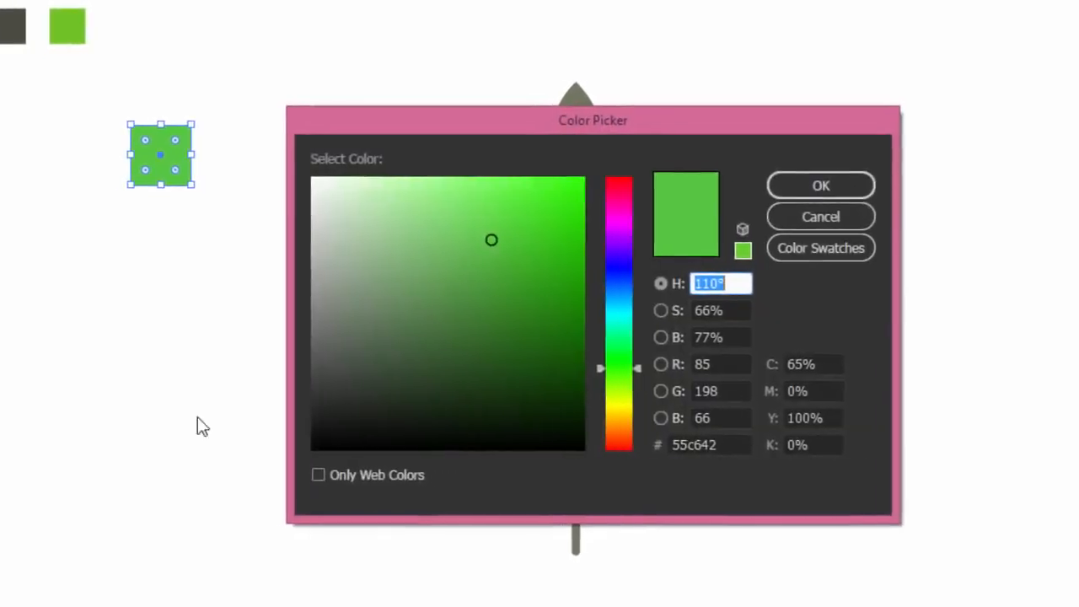
{"action": "left_click", "coordinate": [648, 445]}
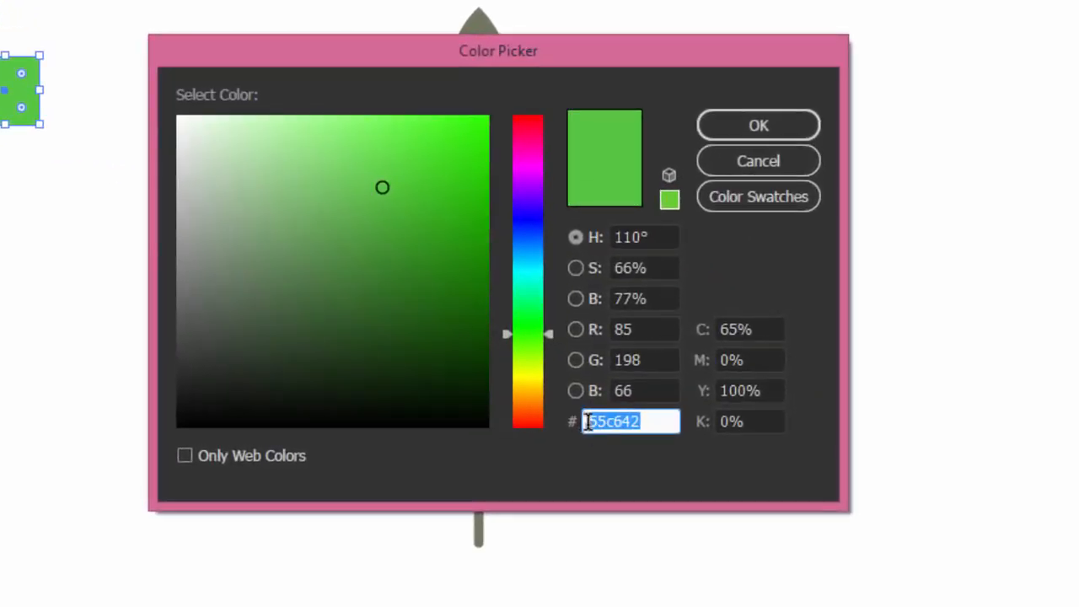
{"action": "left_click", "coordinate": [732, 161]}
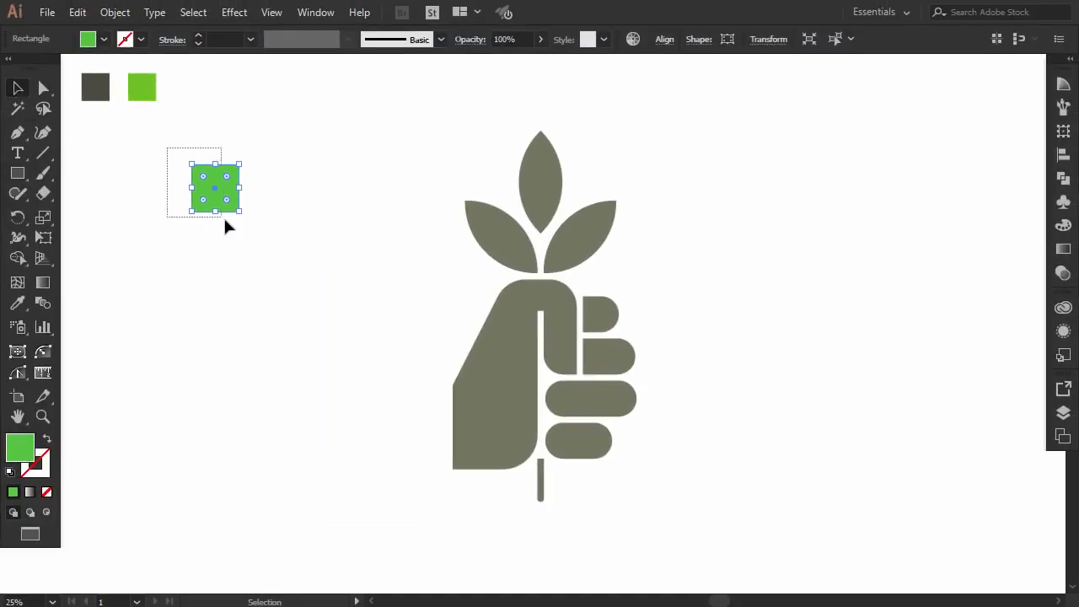
{"action": "key", "text": "Delete"}
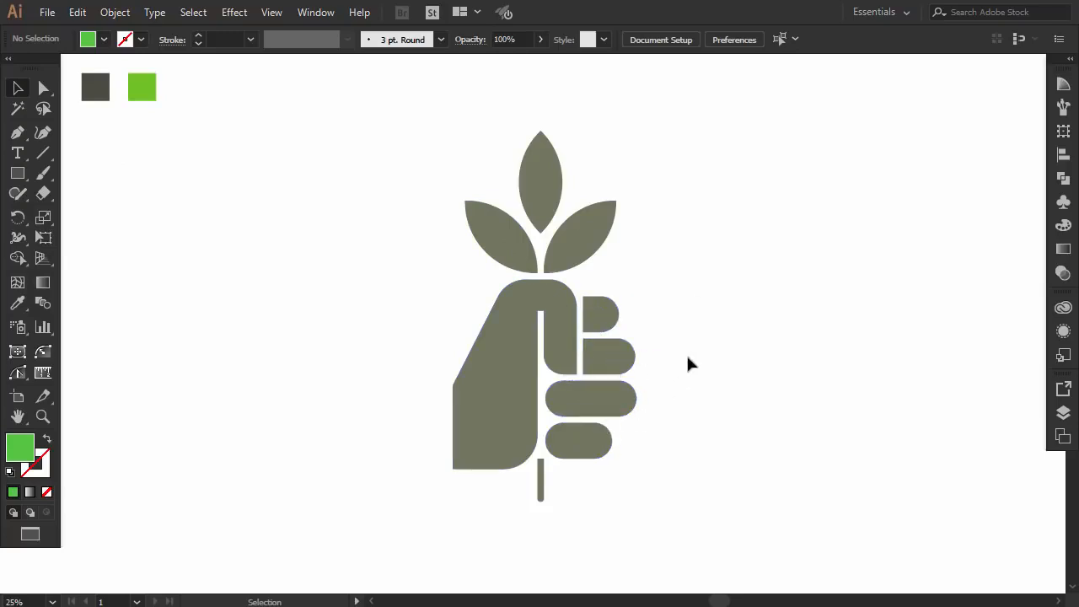
Shorten the second and third fingers slightly by nudging only their rounded outer ends inward together.
{"action": "left_click", "coordinate": [43, 88]}
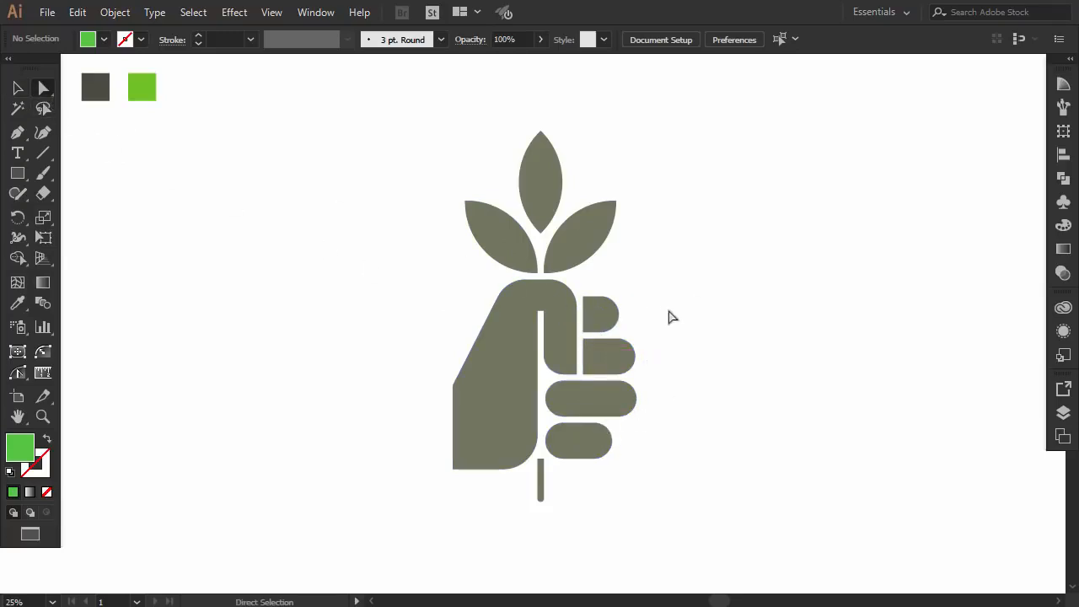
{"action": "left_click_drag", "start_coordinate": [655, 333], "coordinate": [612, 429]}
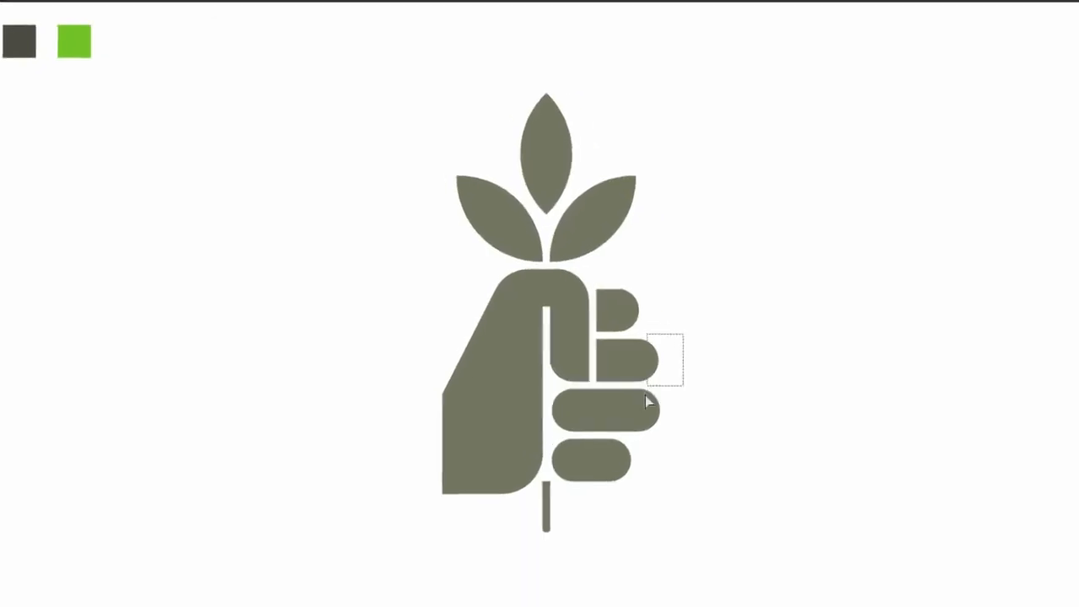
{"action": "left_click_drag", "start_coordinate": [658, 463], "coordinate": [658, 463]}
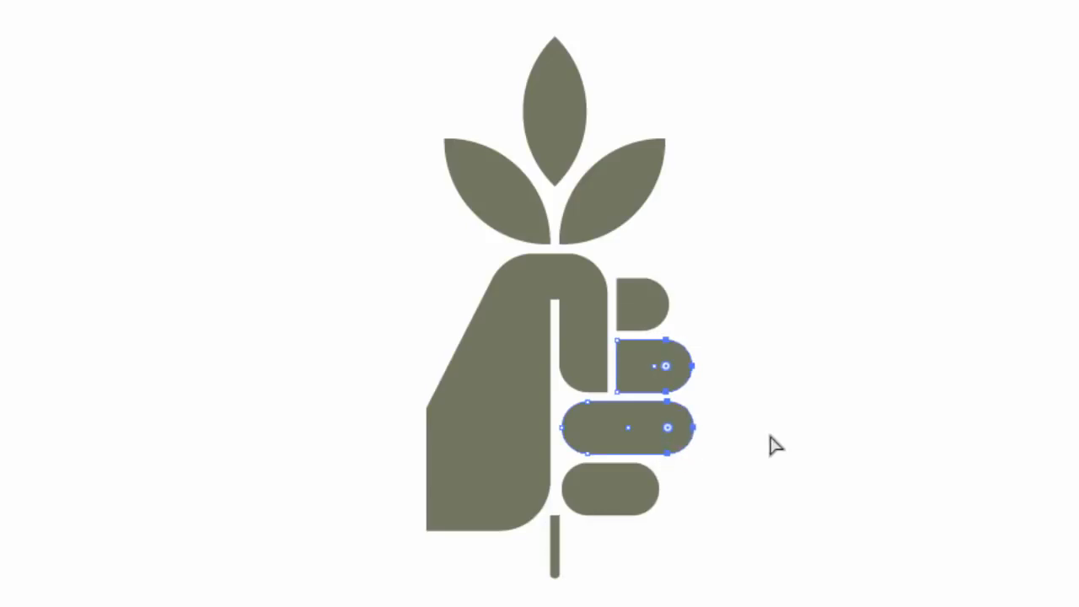
{"action": "key", "text": "Left"}
{"action": "key", "text": "Left"}
{"action": "key", "text": "Left"}
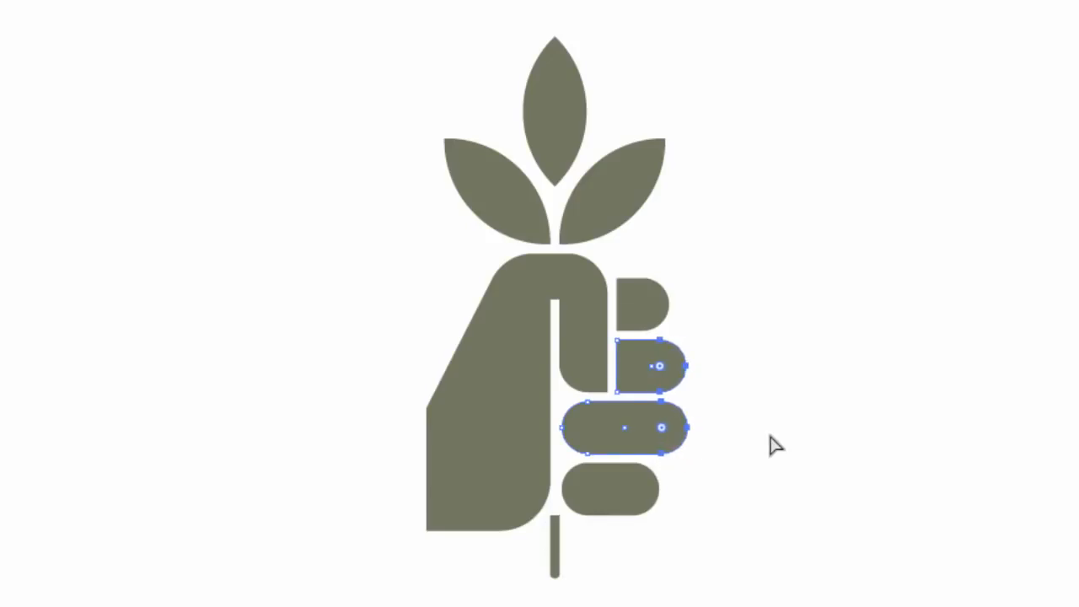
{"action": "left_click", "coordinate": [775, 446]}
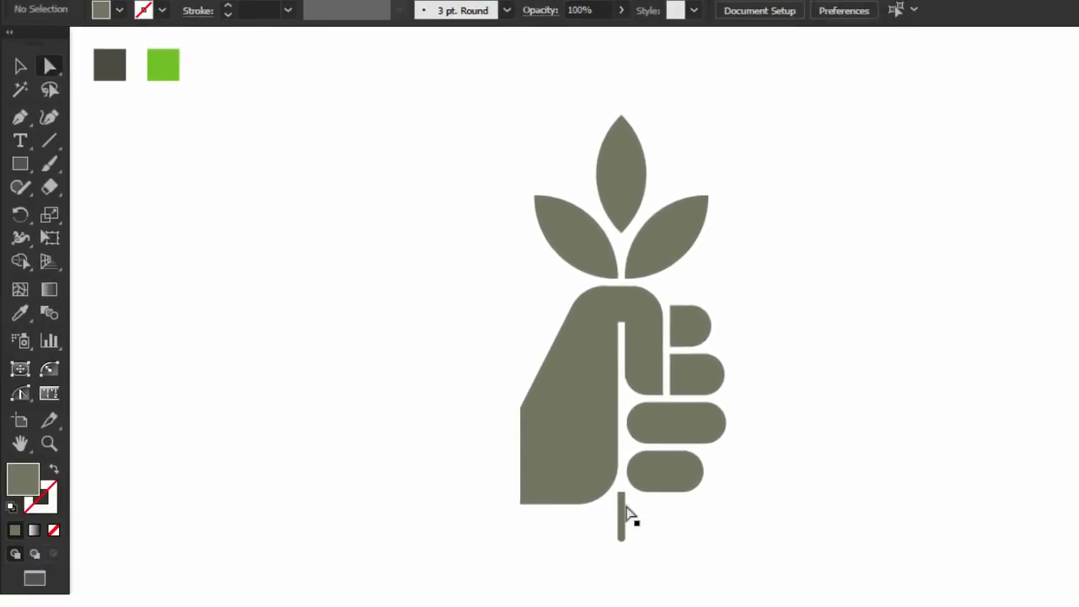
Square off the rounded bottom end of the stem below the hand by reducing its corner radius to 0 px.
{"action": "left_click", "coordinate": [26, 62]}
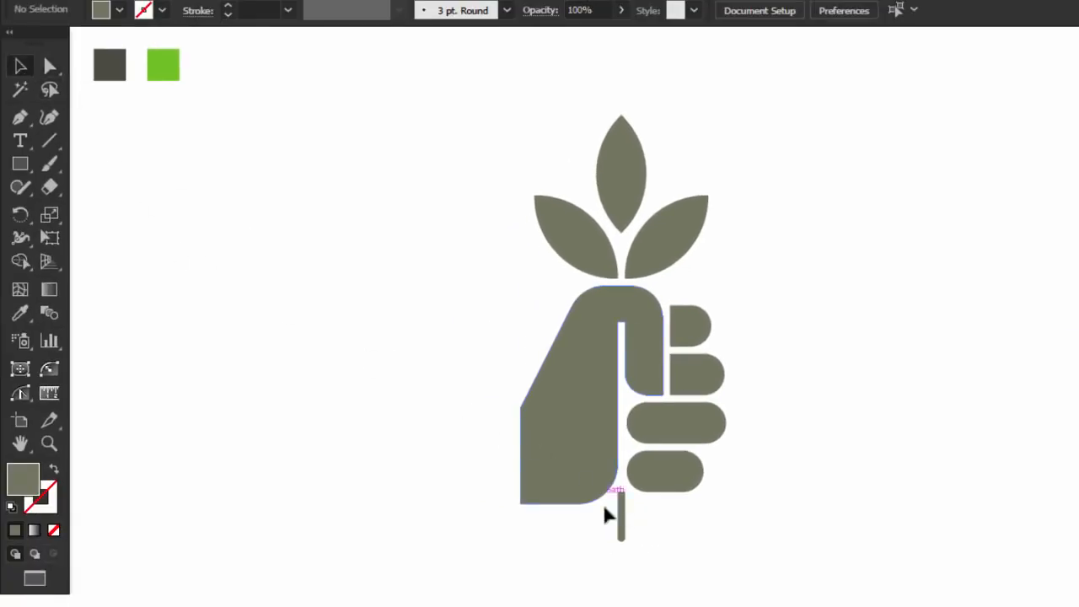
{"action": "scroll", "coordinate": [622, 518], "scroll_direction": "up", "scroll_amount": 3}
{"action": "scroll", "coordinate": [623, 518], "scroll_direction": "up", "scroll_amount": 1}
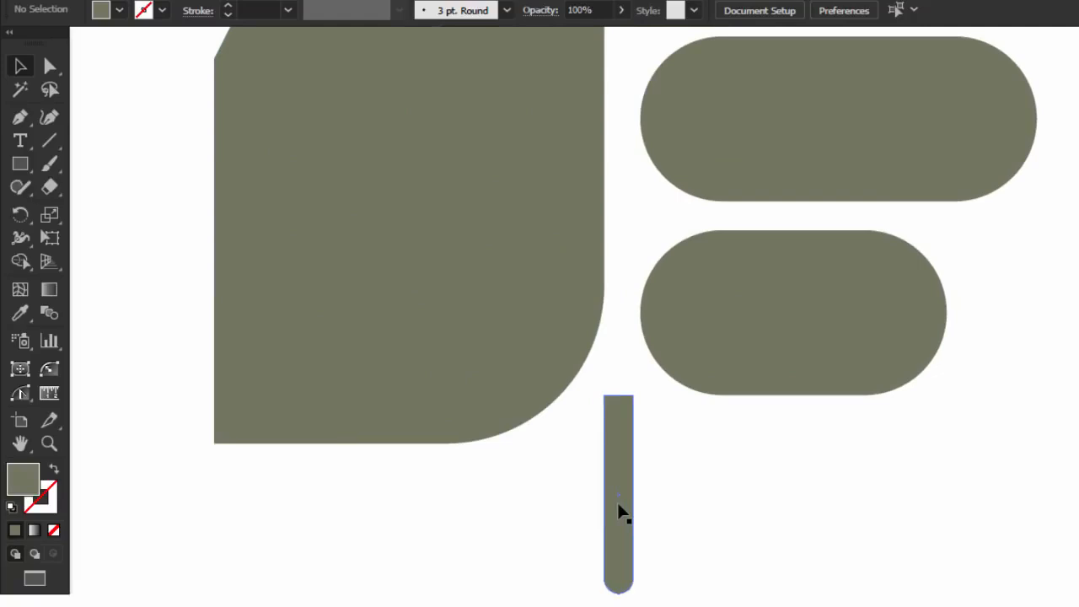
{"action": "left_click", "coordinate": [48, 68]}
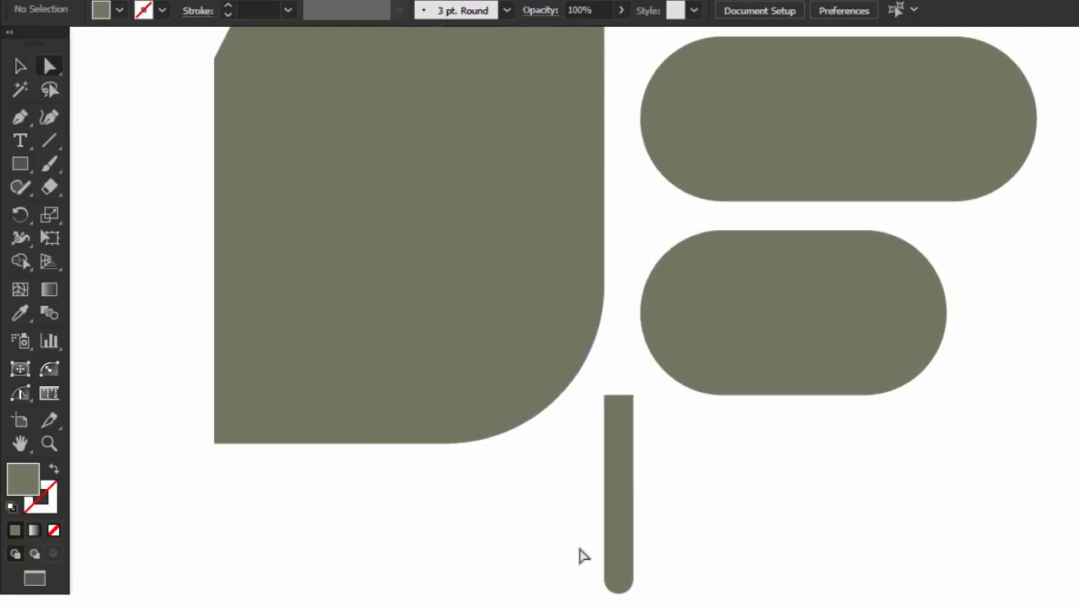
{"action": "left_click_drag", "start_coordinate": [584, 557], "coordinate": [618, 581]}
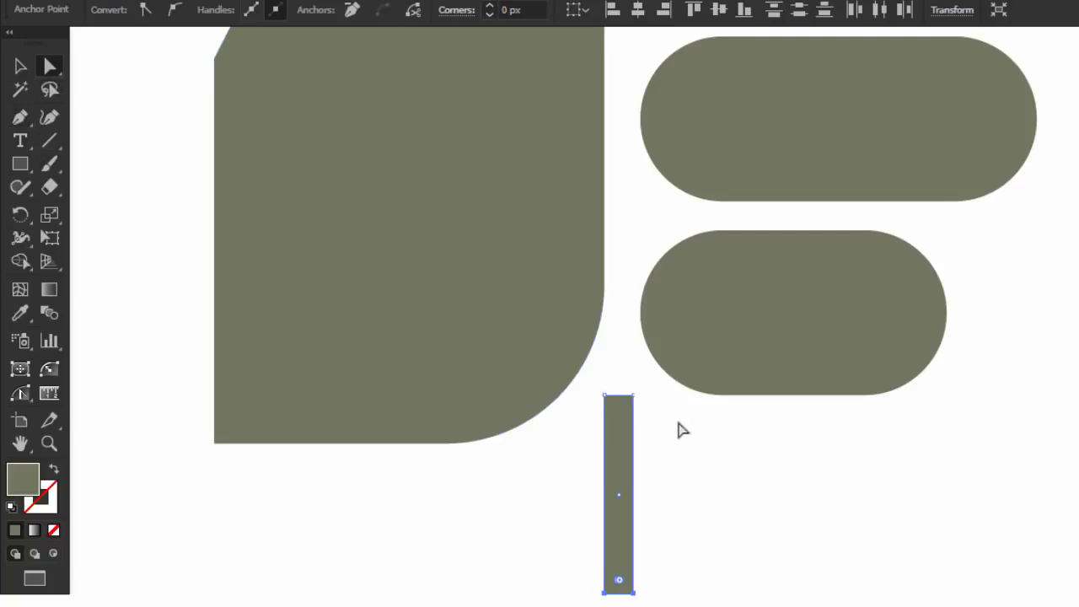
Widen the stem slightly by nudging only the anchor points of its right edge outward.
{"action": "left_click", "coordinate": [647, 389]}
{"action": "left_click_drag", "start_coordinate": [644, 379], "coordinate": [620, 606]}
{"action": "key", "text": "Right"}
{"action": "key", "text": "Right"}
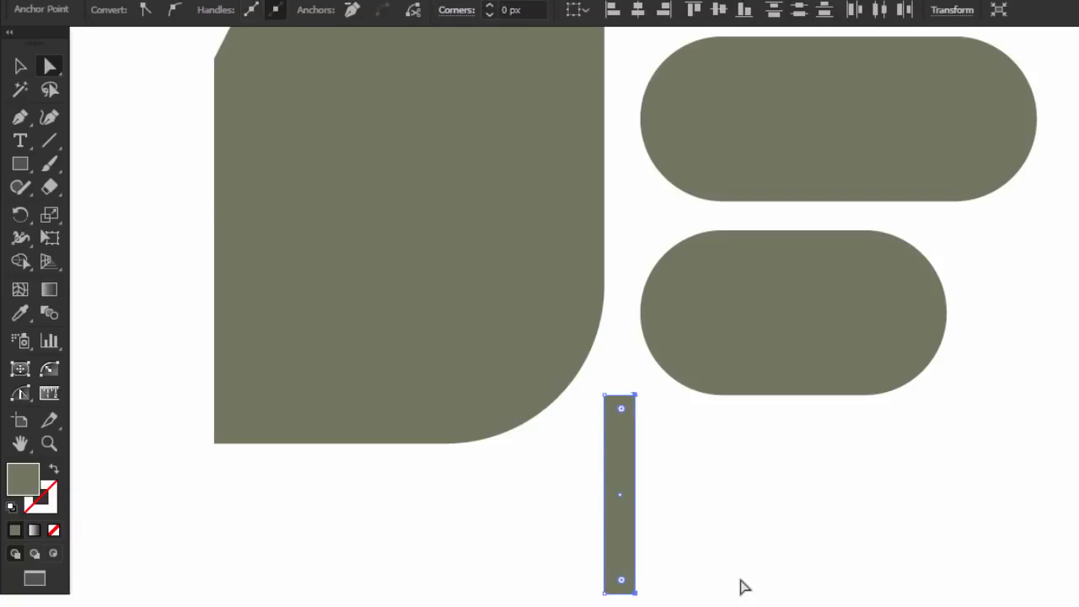
{"action": "left_click", "coordinate": [741, 583]}
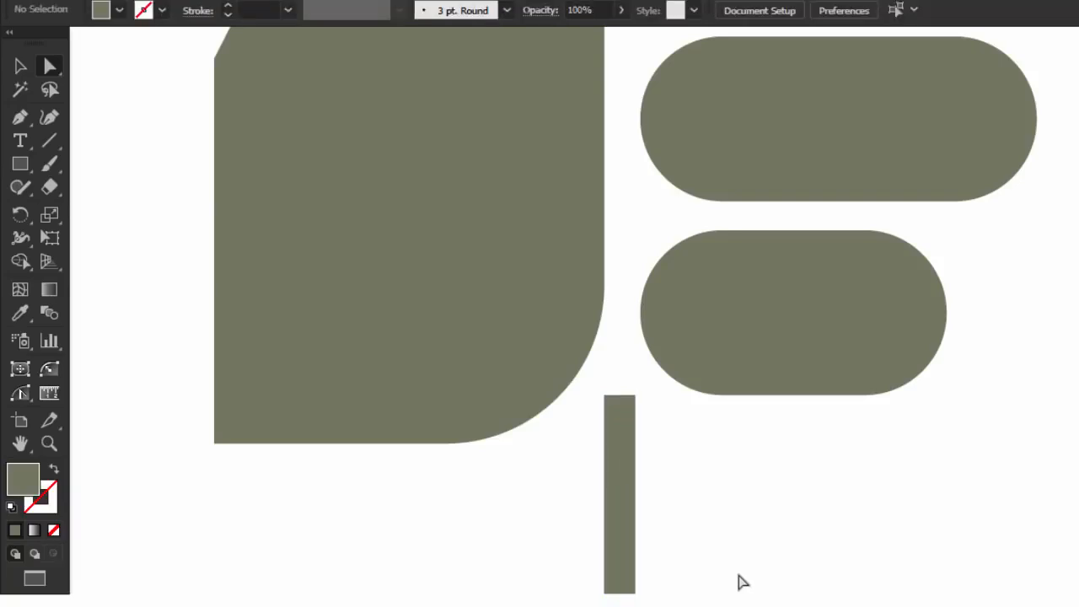
Nudge the stem's left edge outward by the same amount and fully round the stem's bottom corners again.
{"action": "left_click_drag", "start_coordinate": [599, 381], "coordinate": [609, 604]}
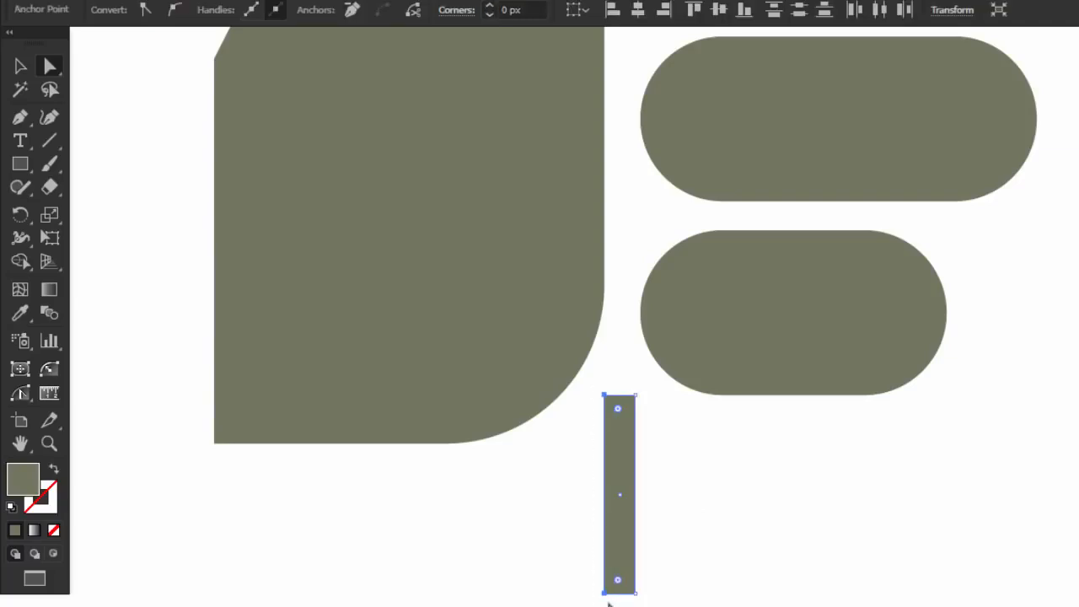
{"action": "key", "text": "Left"}
{"action": "key", "text": "Left"}
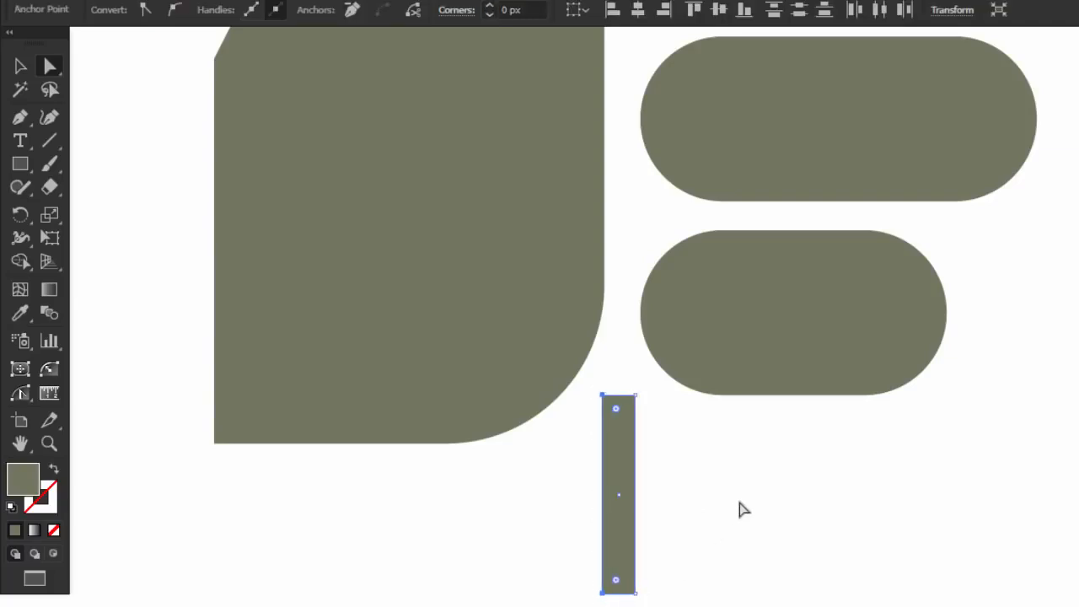
{"action": "left_click", "coordinate": [736, 504]}
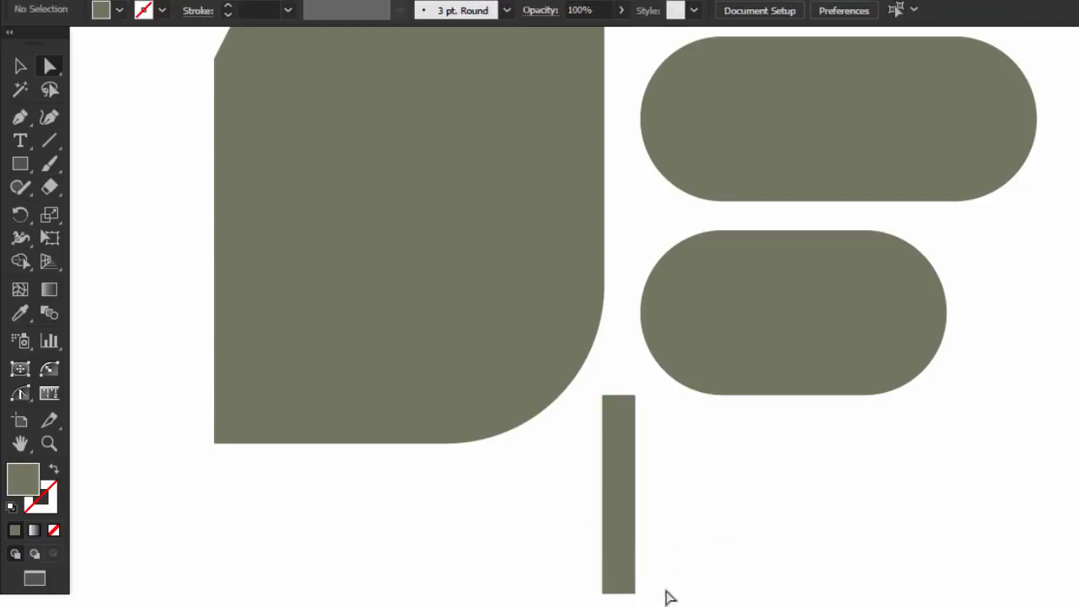
{"action": "left_click_drag", "start_coordinate": [652, 606], "coordinate": [638, 521]}
{"action": "left_click", "coordinate": [693, 523]}
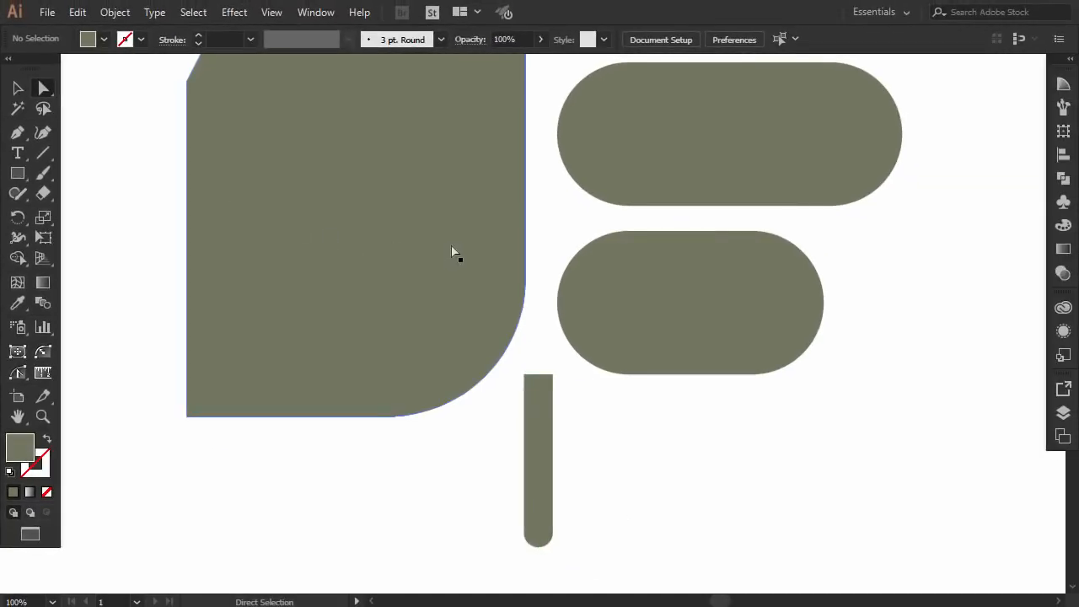
Select the hand and all four fingers and give them the dark grey fill of the sample square.
{"action": "scroll", "coordinate": [547, 178], "scroll_direction": "down", "scroll_amount": 2}
{"action": "scroll", "coordinate": [563, 185], "scroll_direction": "up", "scroll_amount": 2}
{"action": "scroll", "coordinate": [543, 187], "scroll_direction": "down", "scroll_amount": 1}
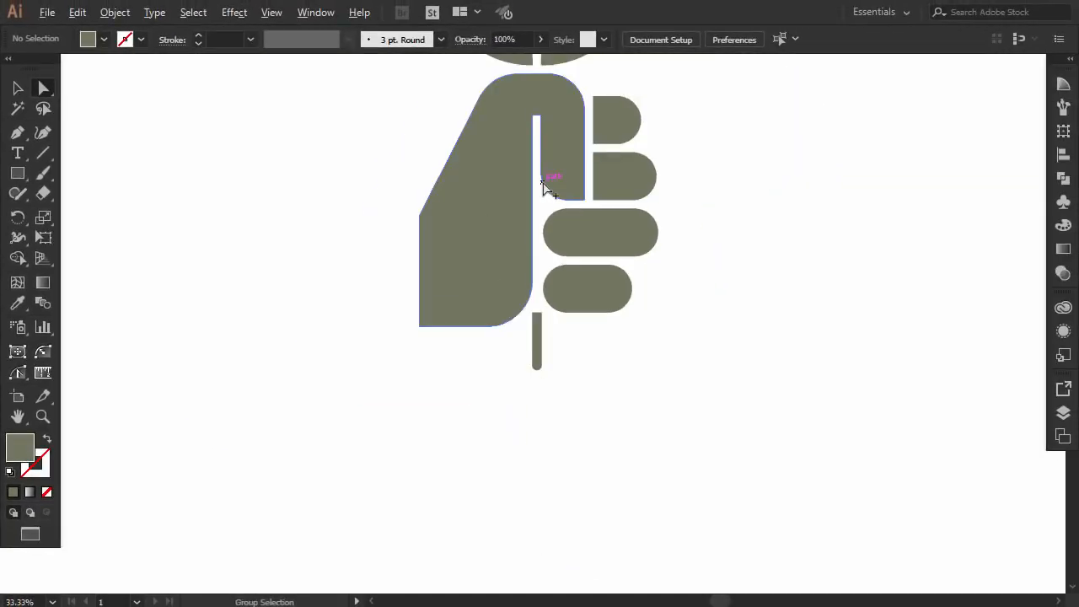
{"action": "scroll", "coordinate": [543, 187], "scroll_direction": "up", "scroll_amount": 5}
{"action": "scroll", "coordinate": [544, 187], "scroll_direction": "down", "scroll_amount": 1}
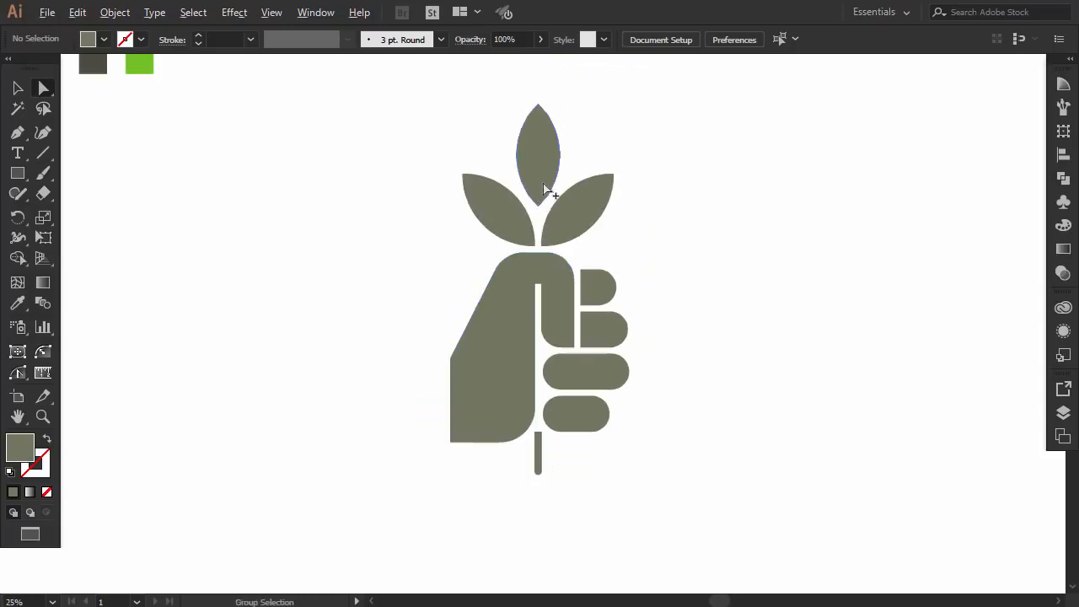
{"action": "scroll", "coordinate": [543, 187], "scroll_direction": "up", "scroll_amount": 2}
{"action": "scroll", "coordinate": [544, 187], "scroll_direction": "down", "scroll_amount": 1}
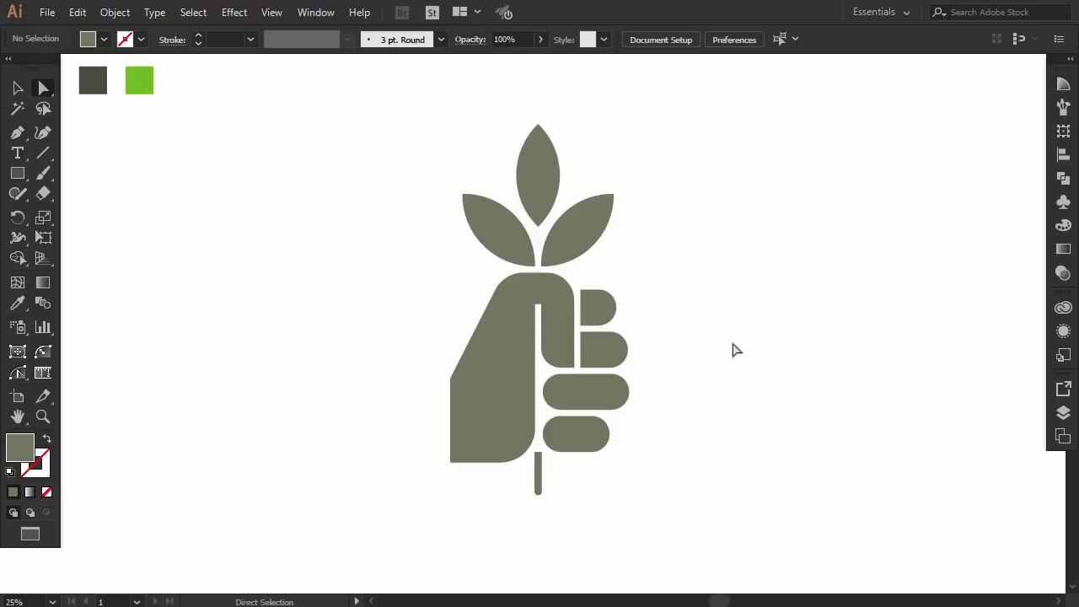
{"action": "left_click", "coordinate": [19, 91]}
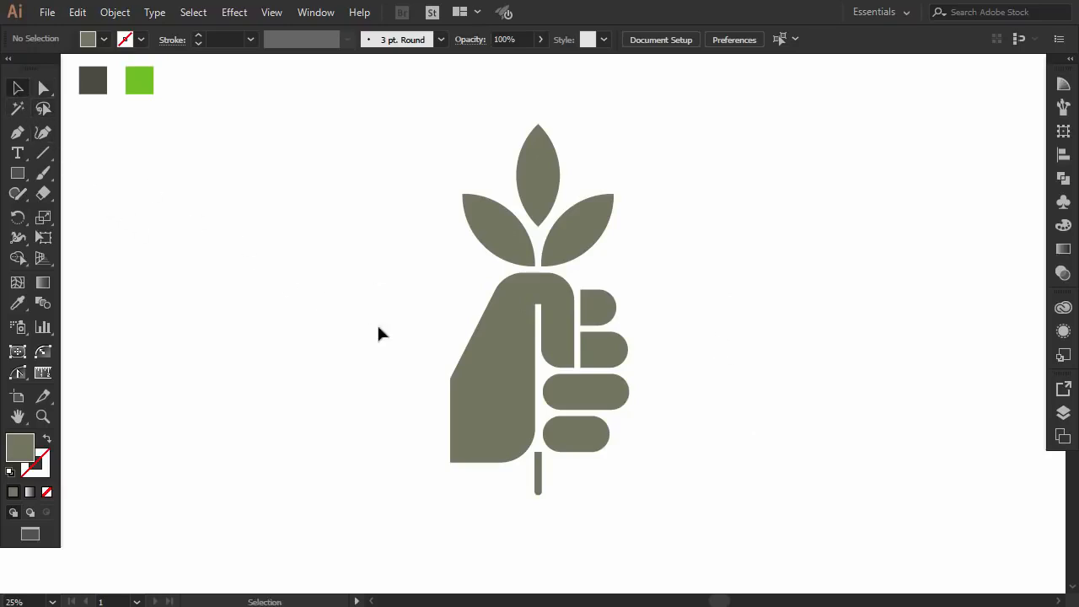
{"action": "left_click_drag", "start_coordinate": [416, 294], "coordinate": [627, 425]}
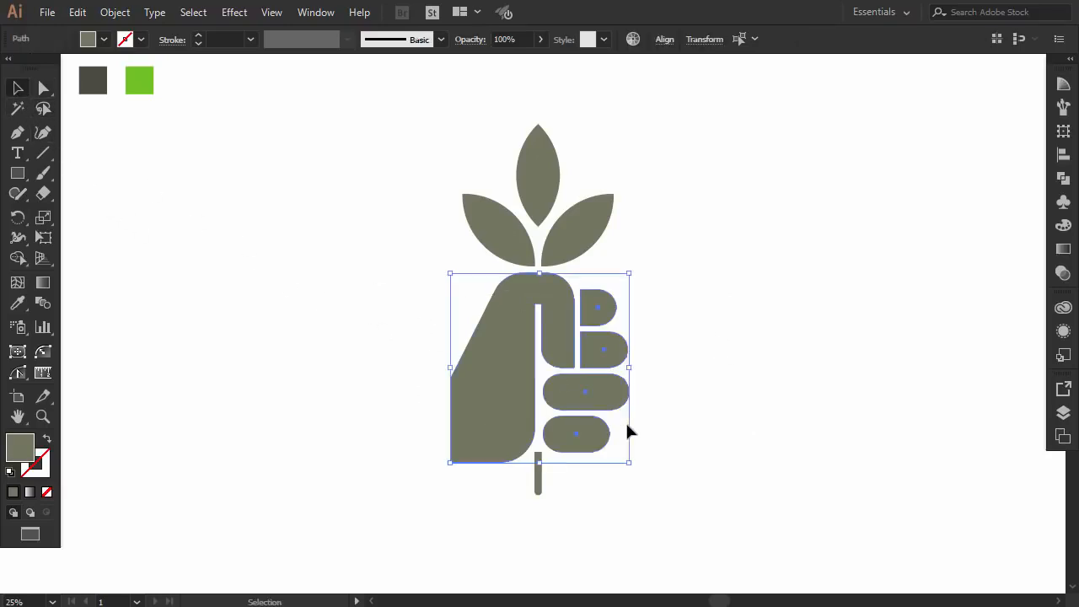
{"action": "left_click", "coordinate": [17, 303]}
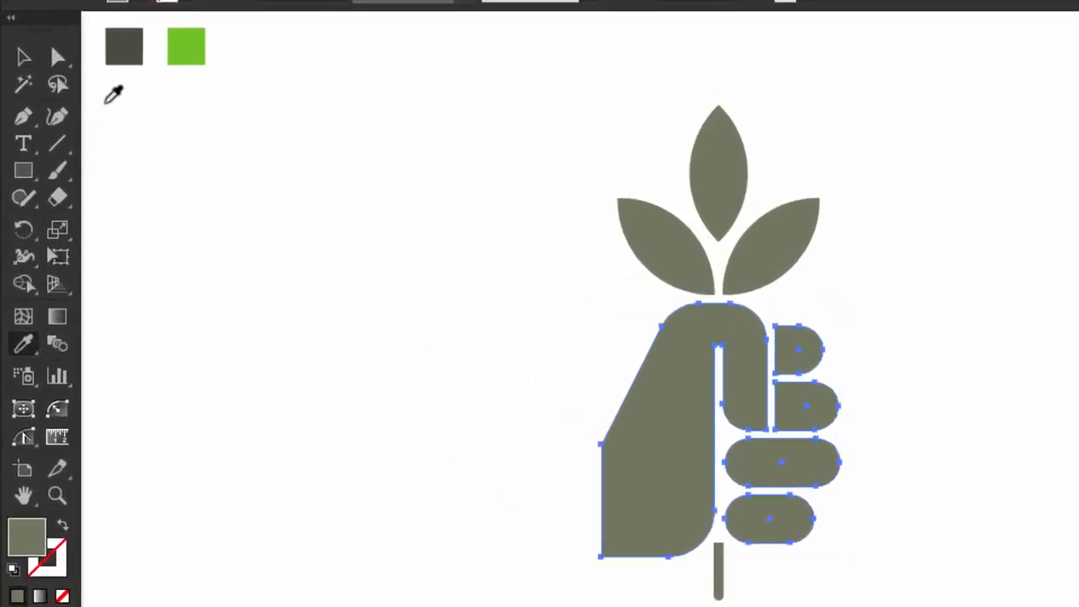
{"action": "left_click", "coordinate": [124, 49]}
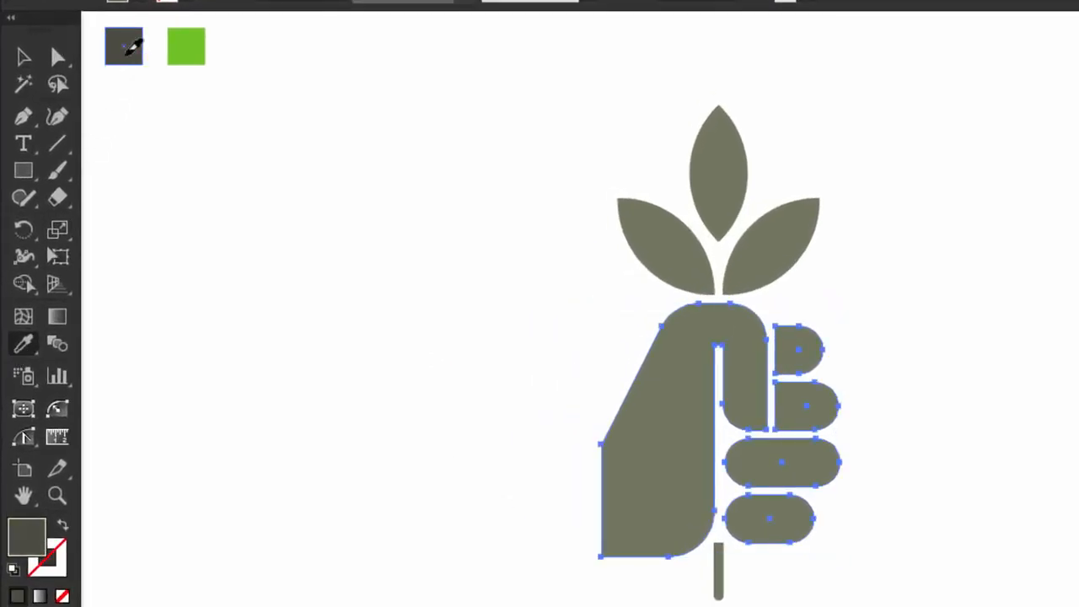
Select the three leaves together with the stem and give them the green fill of the sample square.
{"action": "left_click", "coordinate": [19, 59]}
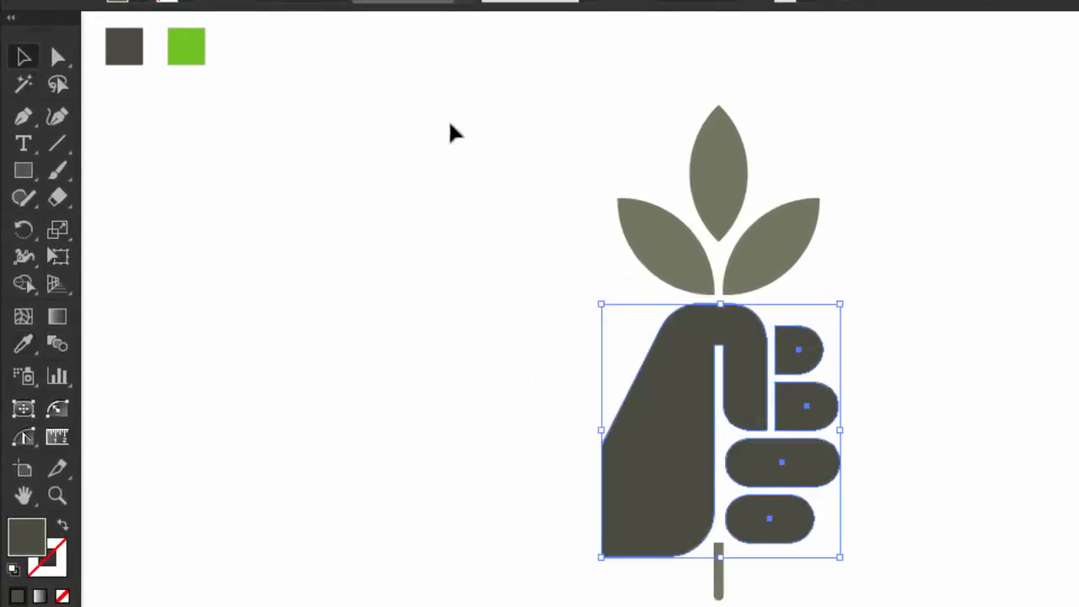
{"action": "left_click_drag", "start_coordinate": [454, 125], "coordinate": [818, 281]}
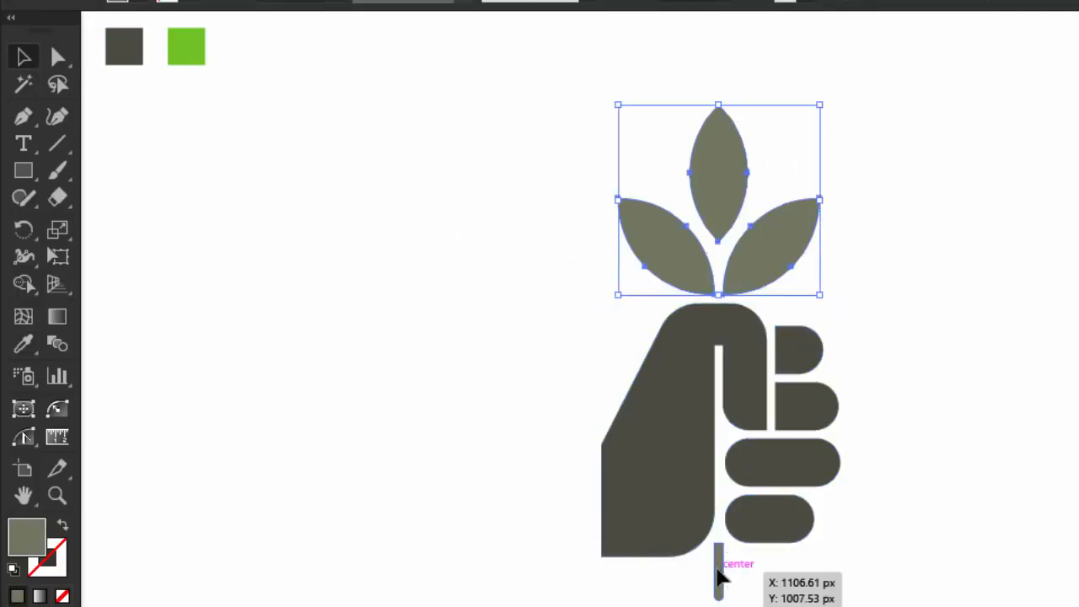
{"action": "left_click", "coordinate": [717, 566], "text": "shift"}
{"action": "left_click", "coordinate": [22, 344]}
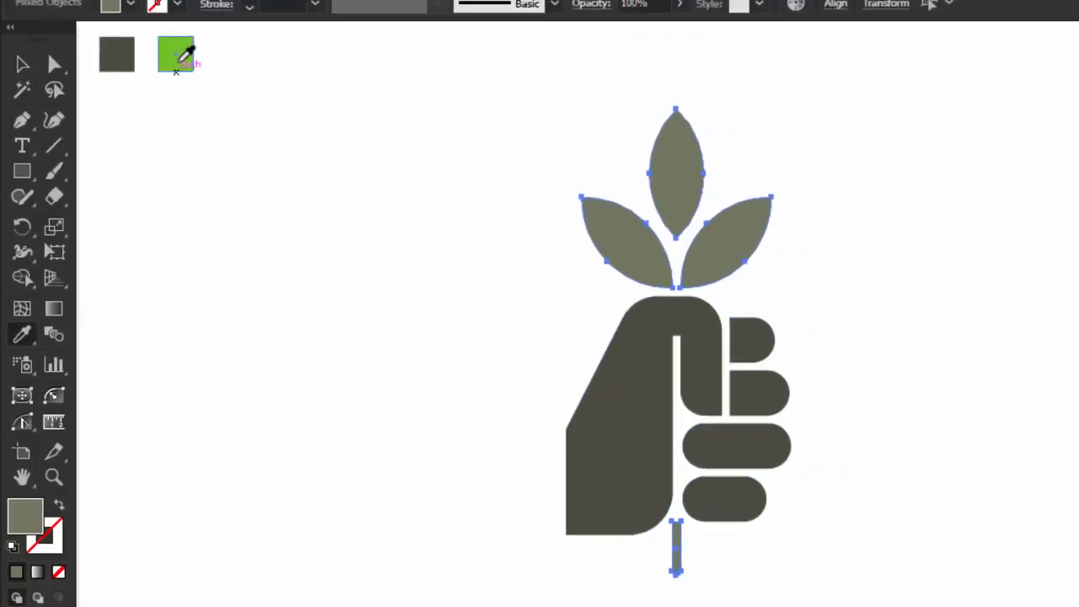
{"action": "left_click", "coordinate": [187, 47]}
{"action": "left_click", "coordinate": [20, 58]}
{"action": "left_click", "coordinate": [259, 192]}
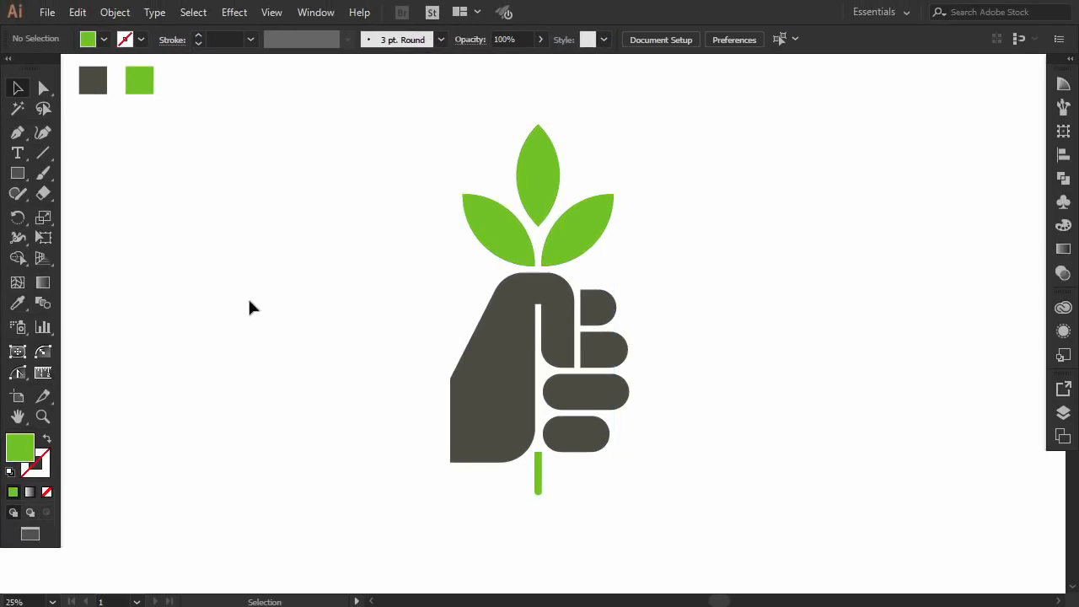
Duplicate the whole hand-and-plant logo to the left of the original and scale the copy proportionally to less than half size.
{"action": "left_click_drag", "start_coordinate": [690, 162], "coordinate": [348, 422]}
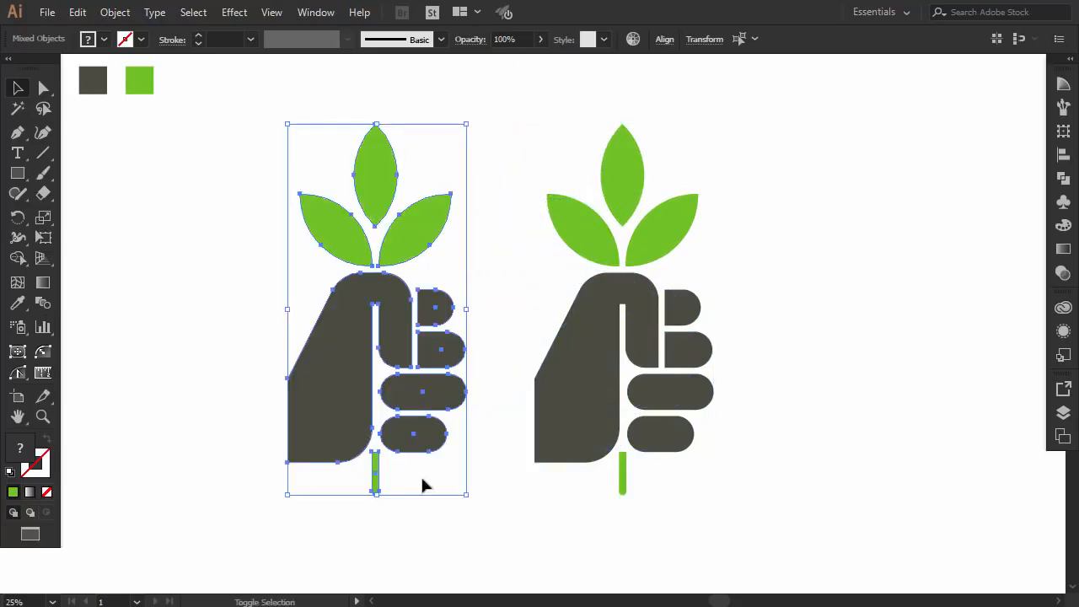
{"action": "left_click_drag", "start_coordinate": [464, 489], "coordinate": [301, 395]}
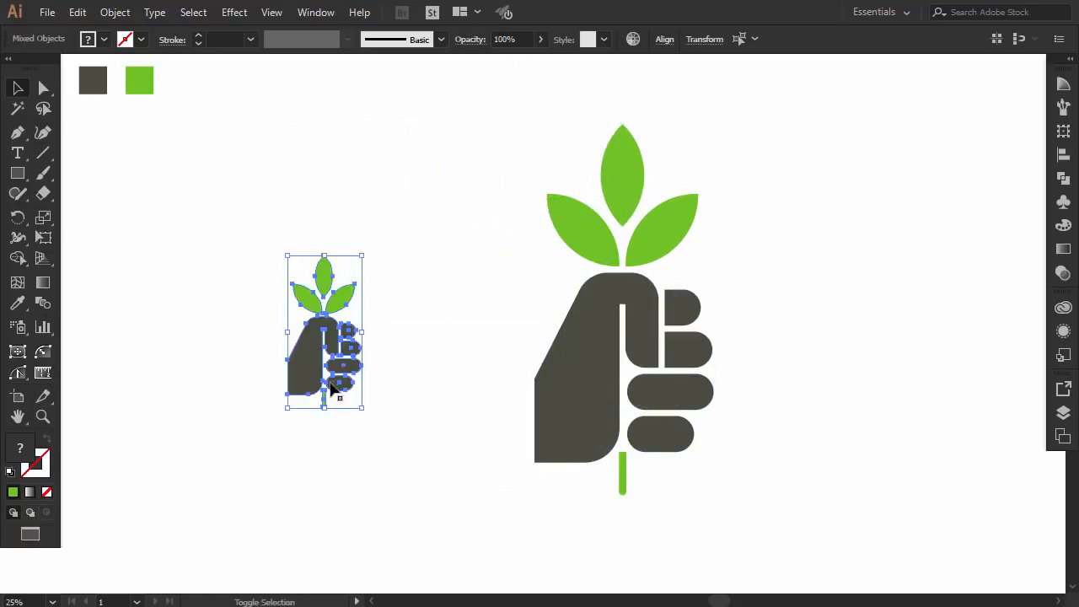
{"action": "left_click", "coordinate": [402, 383]}
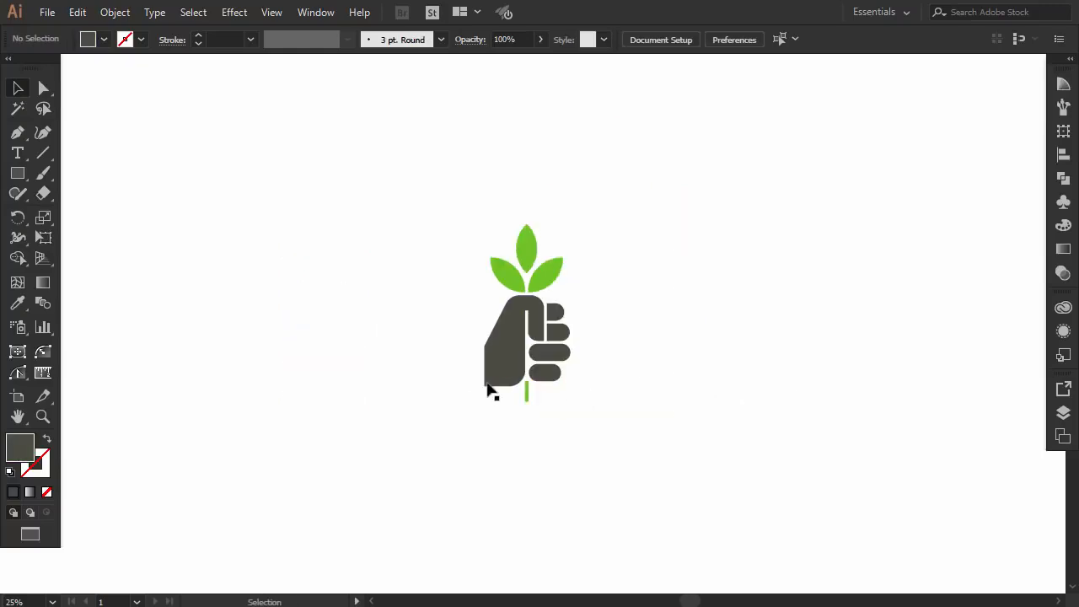
Move the small logo left to make room and add the text "IGIVE A PLANT" to its right.
{"action": "left_click_drag", "start_coordinate": [597, 222], "coordinate": [333, 376]}
{"action": "left_click", "coordinate": [472, 396]}
{"action": "left_click", "coordinate": [17, 152]}
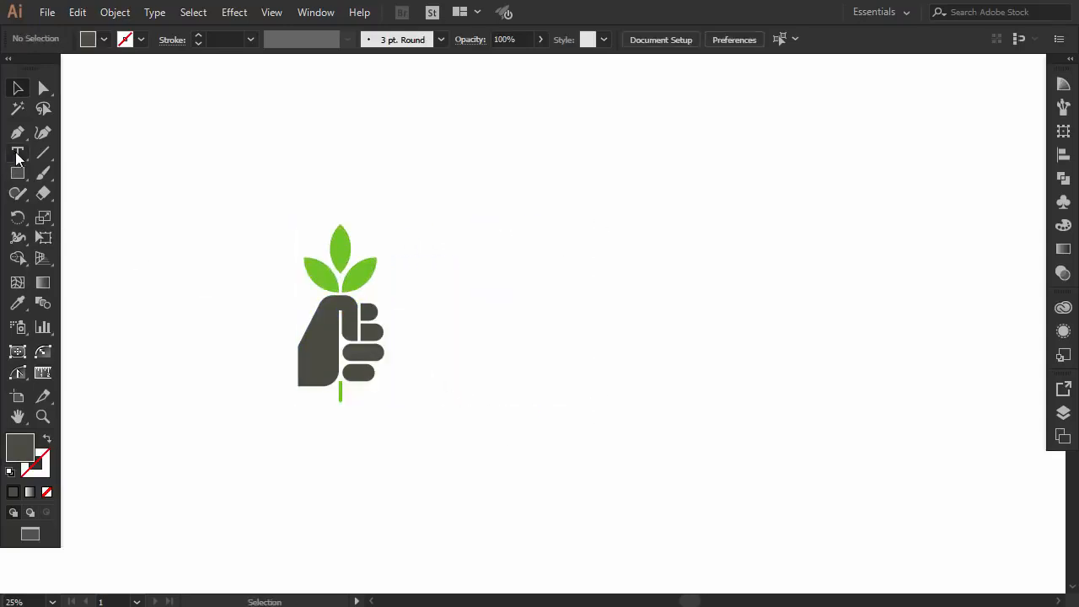
{"action": "left_click", "coordinate": [520, 347]}
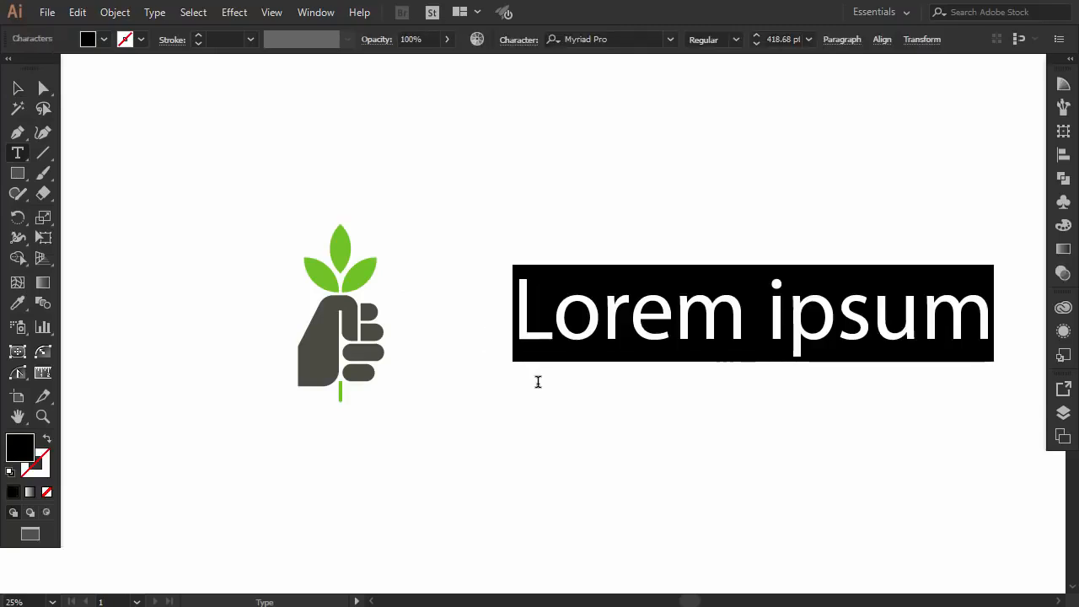
{"action": "key", "text": "BackSpace"}
{"action": "type", "text": "IG"}
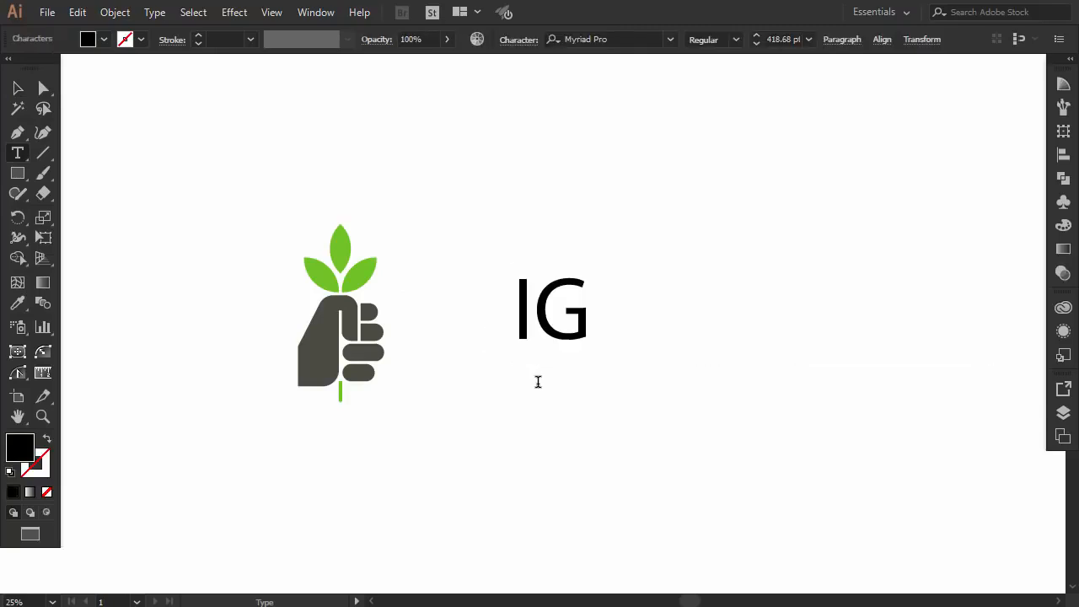
{"action": "type", "text": "IVE"}
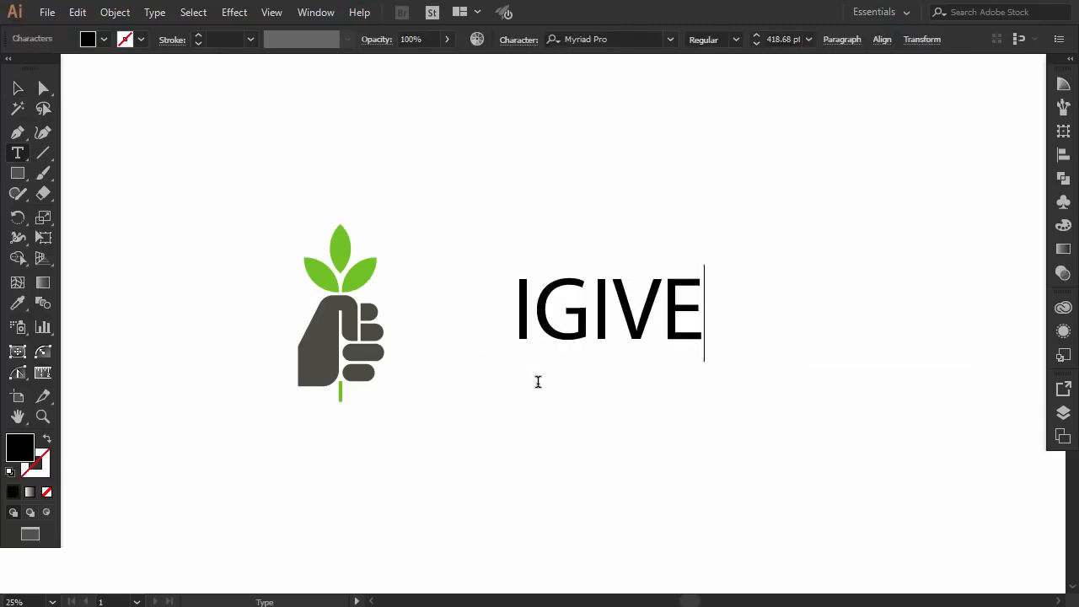
{"action": "type", "text": " A PLANT"}
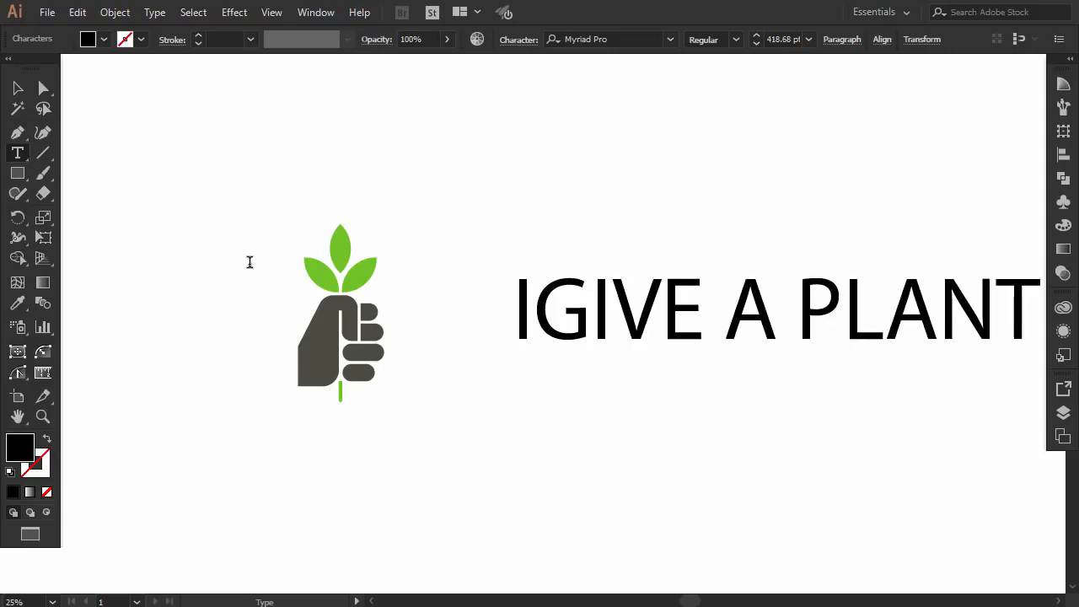
Scale the IGIVE A PLANT text down to about 252 pt and position it beside the logo.
{"action": "key", "text": "Escape"}
{"action": "left_click_drag", "start_coordinate": [769, 334], "coordinate": [687, 334]}
{"action": "left_click_drag", "start_coordinate": [959, 268], "coordinate": [855, 284]}
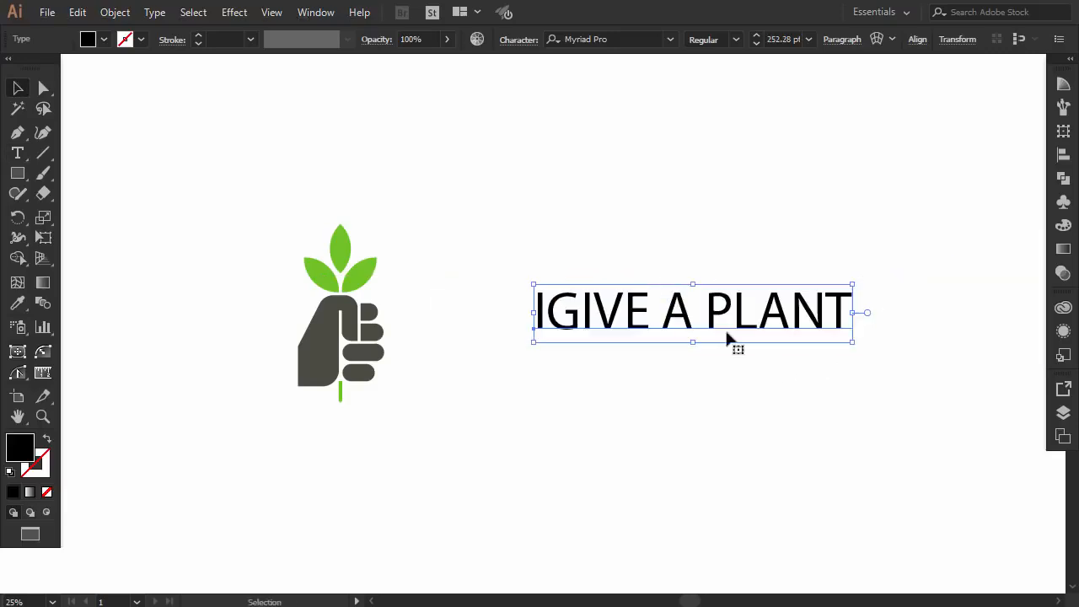
Try out a series of installed fonts on the IGIVE A PLANT text, starting from Myriad Pro.
{"action": "left_click", "coordinate": [626, 45]}
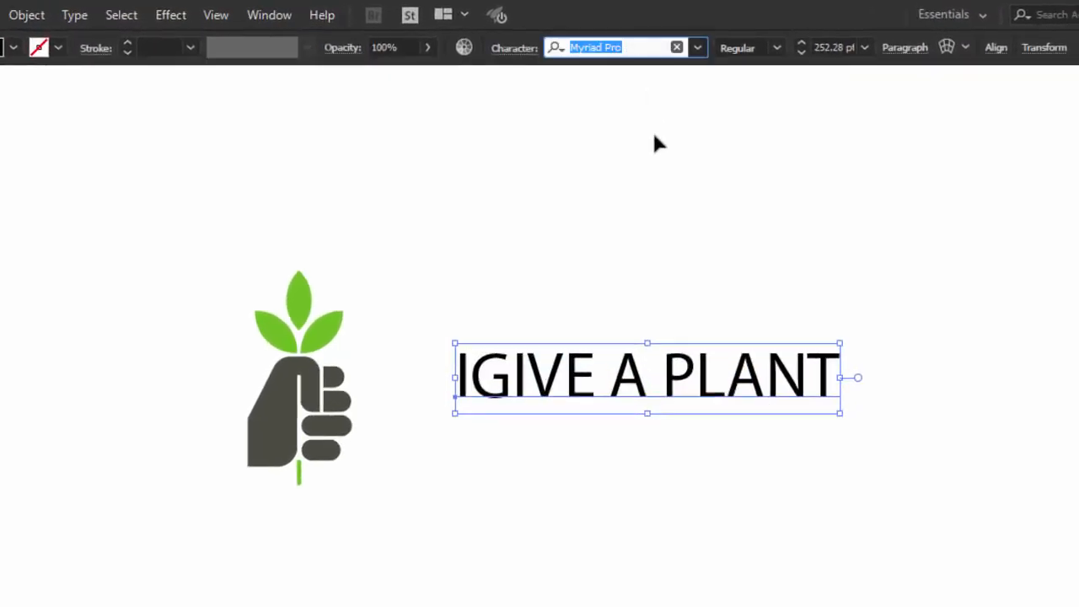
{"action": "key", "text": "Down"}
{"action": "key", "text": "Down"}
{"action": "key", "text": "Down"}
{"action": "key", "text": "Down"}
{"action": "key", "text": "Down"}
{"action": "key", "text": "Down"}
{"action": "key", "text": "Down"}
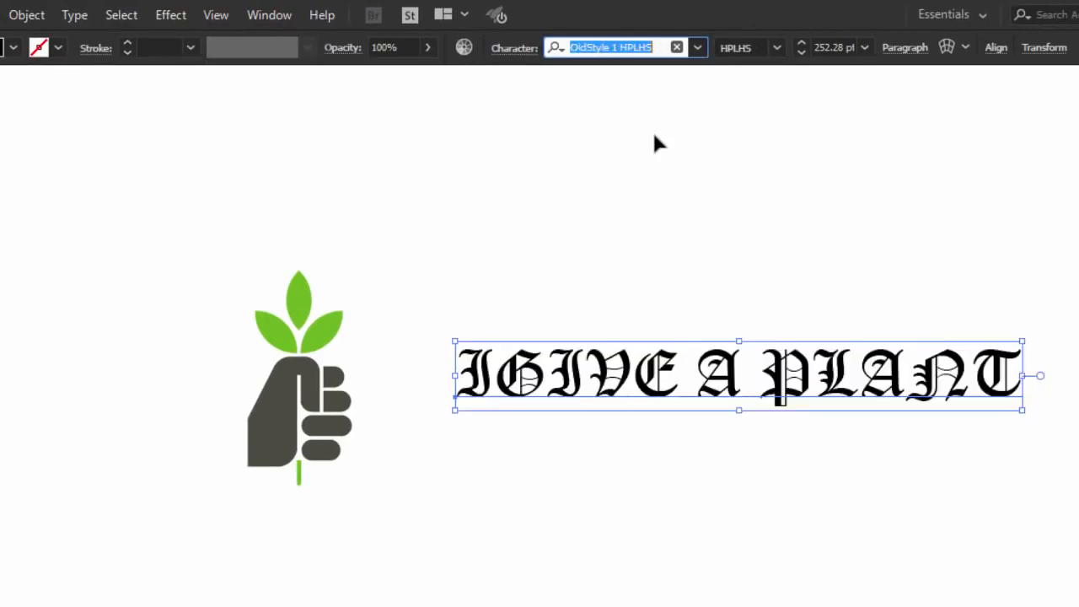
{"action": "key", "text": "Down"}
{"action": "key", "text": "Down"}
{"action": "key", "text": "Down"}
{"action": "key", "text": "Down"}
{"action": "key", "text": "Down"}
{"action": "key", "text": "Down"}
{"action": "key", "text": "Down"}
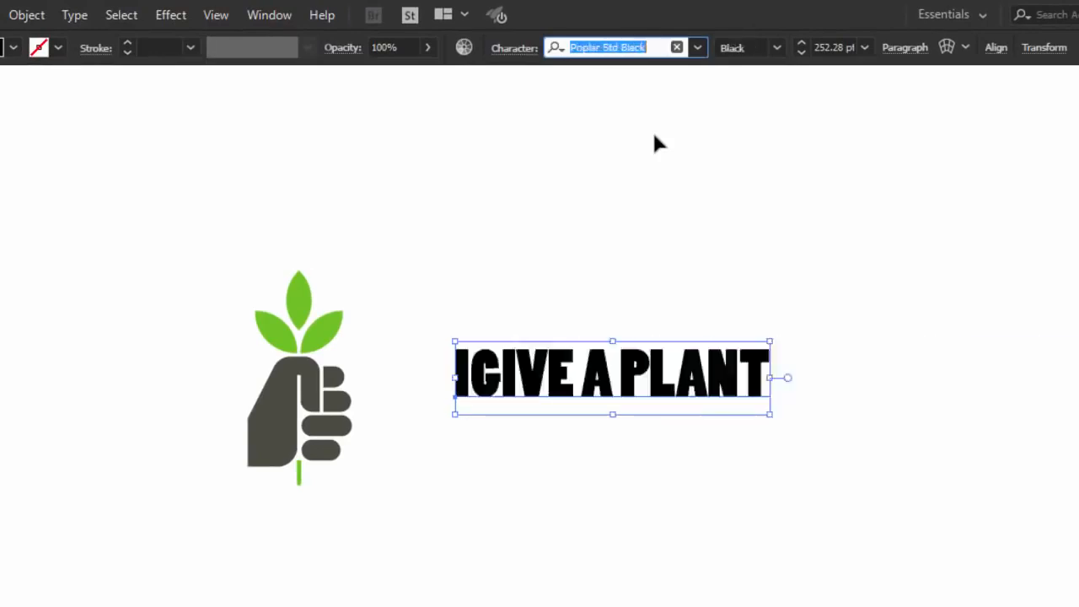
{"action": "key", "text": "Down"}
{"action": "key", "text": "Down"}
{"action": "key", "text": "Down"}
{"action": "key", "text": "Down"}
{"action": "key", "text": "Down"}
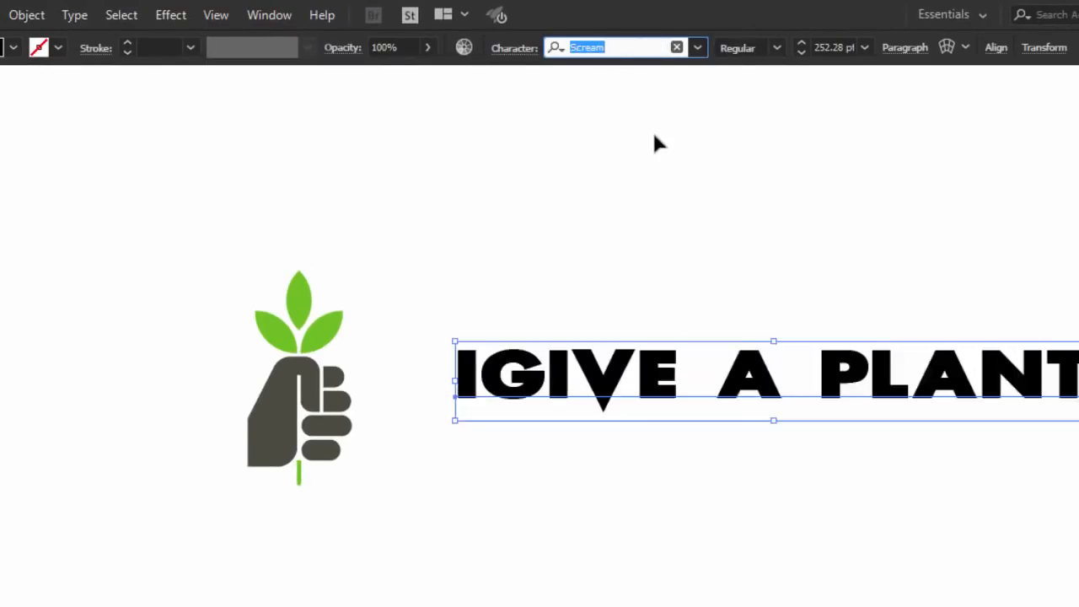
Set the IGIVE A PLANT text to the Maven Pro font in the Black weight.
{"action": "type", "text": "magi"}
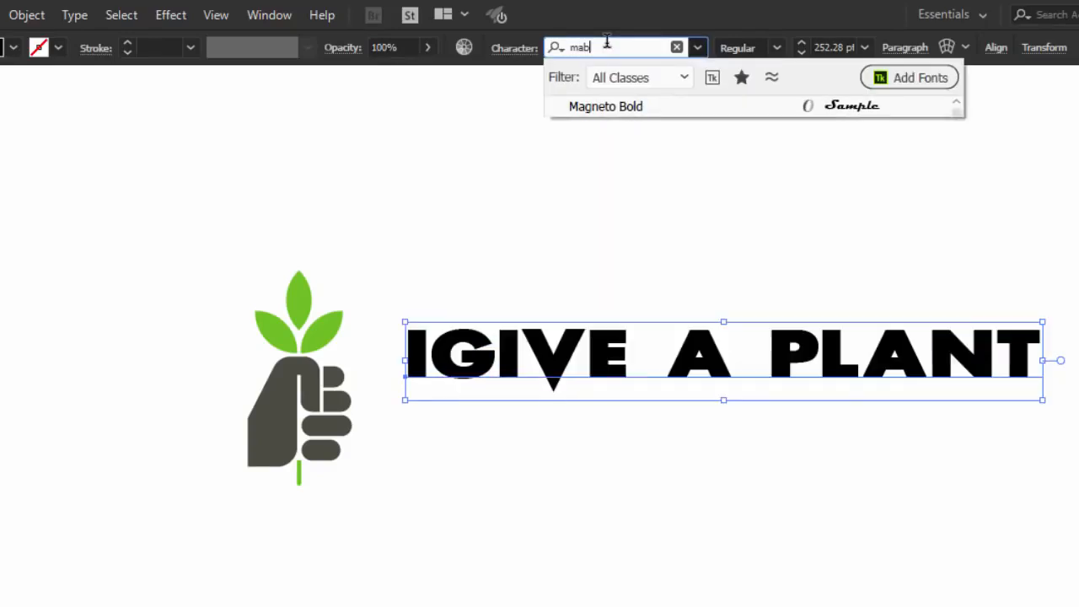
{"action": "key", "text": "BackSpace"}
{"action": "key", "text": "BackSpace"}
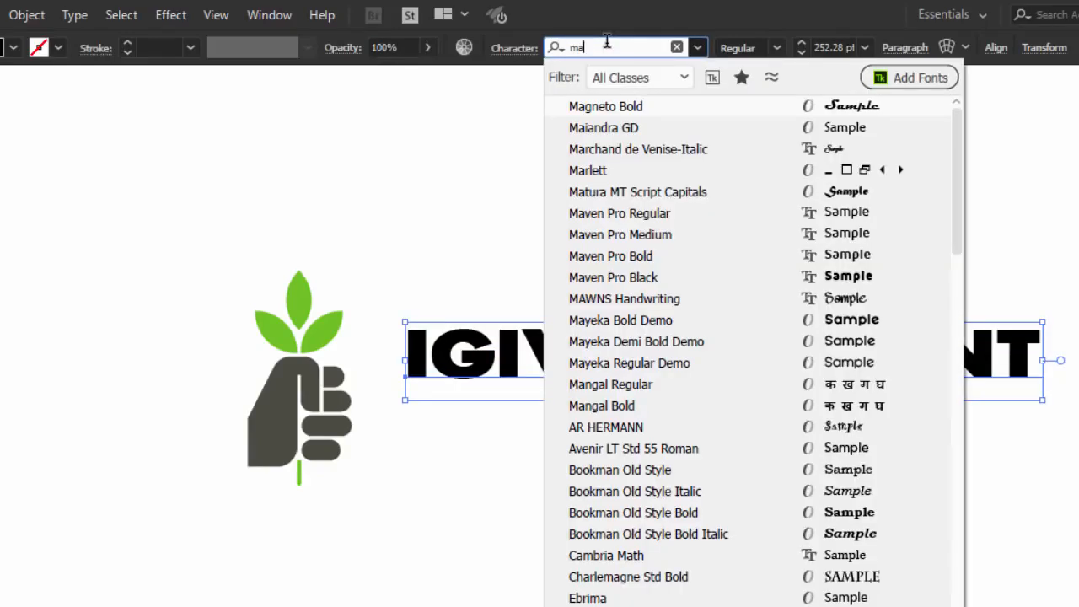
{"action": "type", "text": "ve"}
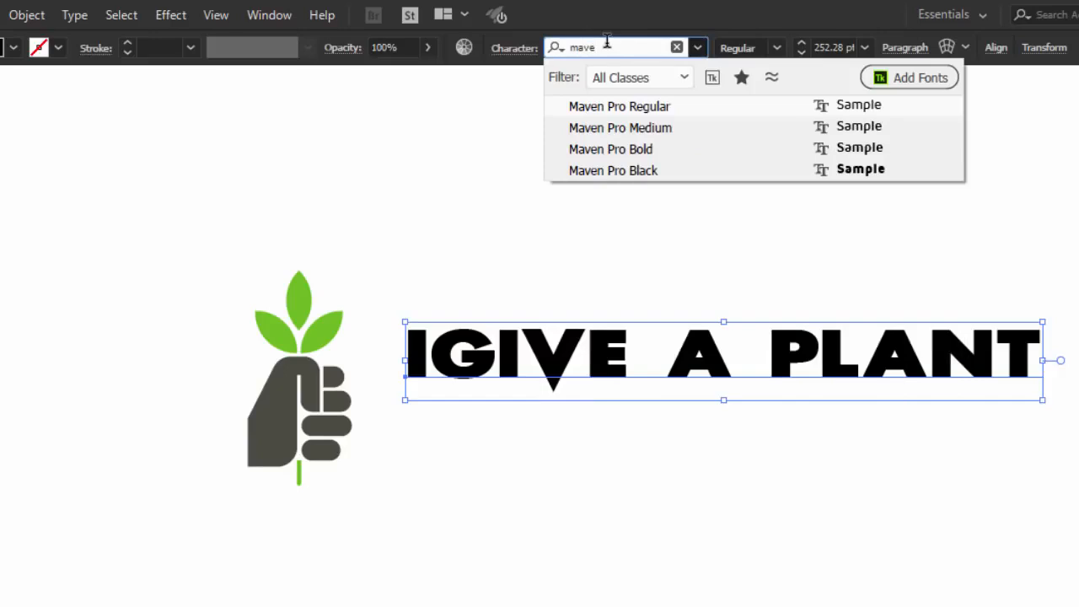
{"action": "left_click", "coordinate": [643, 154]}
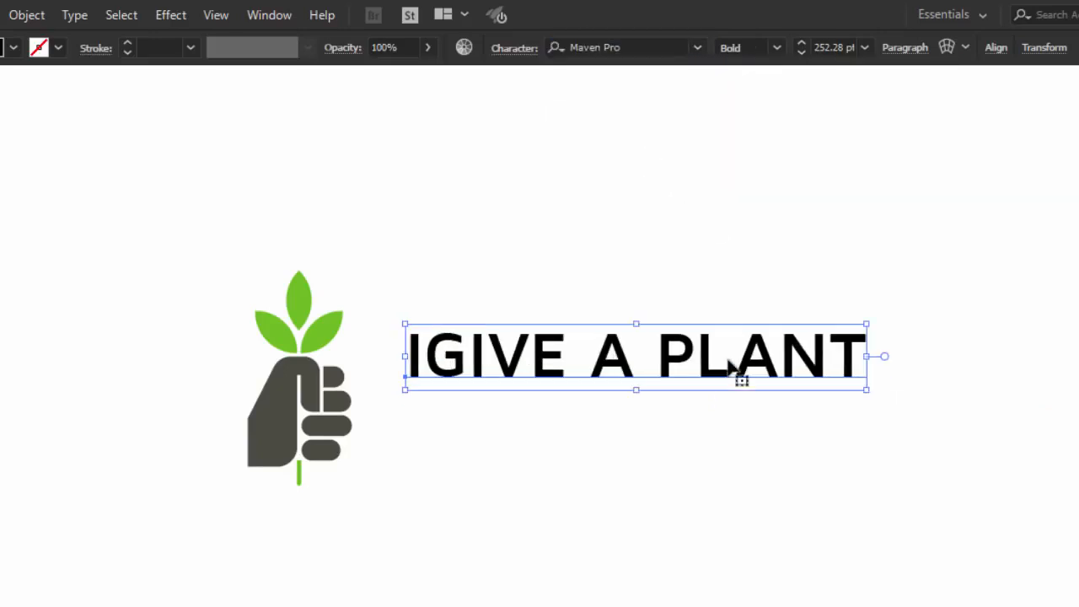
{"action": "left_click", "coordinate": [776, 49]}
{"action": "left_click", "coordinate": [753, 135]}
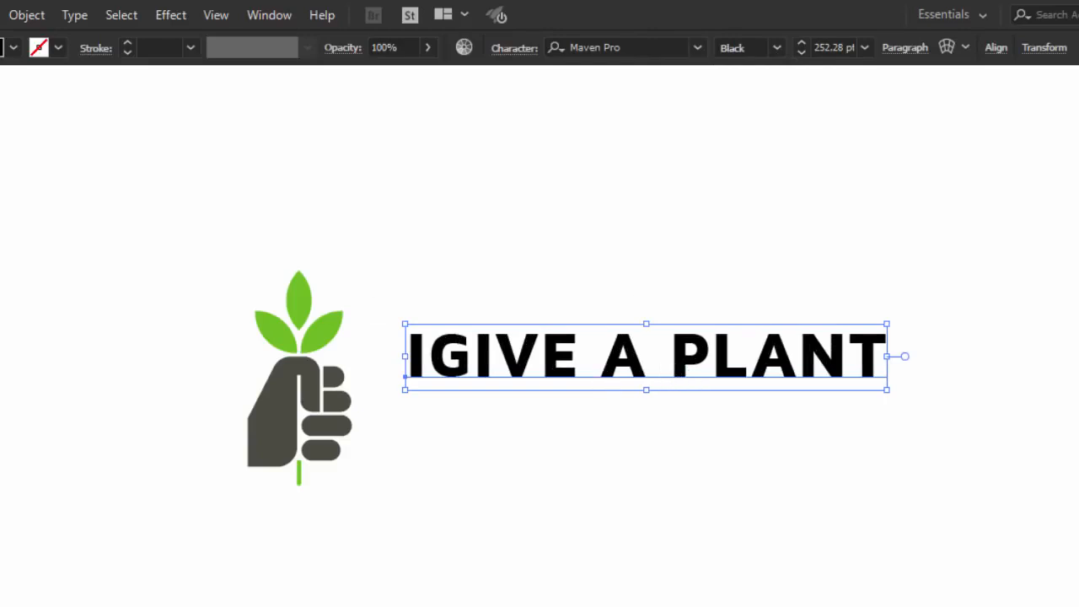
Split the text into two separate text objects, with IGIVE above and a duplicate below it reading A PLANT.
{"action": "key", "text": "t"}
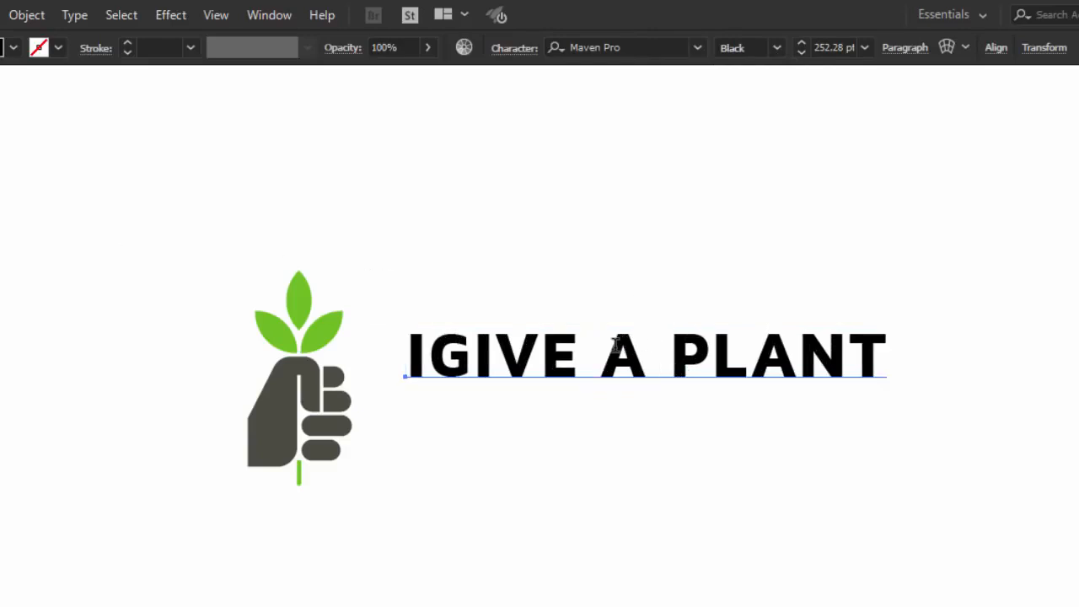
{"action": "left_click_drag", "start_coordinate": [617, 346], "coordinate": [891, 349]}
{"action": "key", "text": "ctrl+c"}
{"action": "key", "text": "BackSpace"}
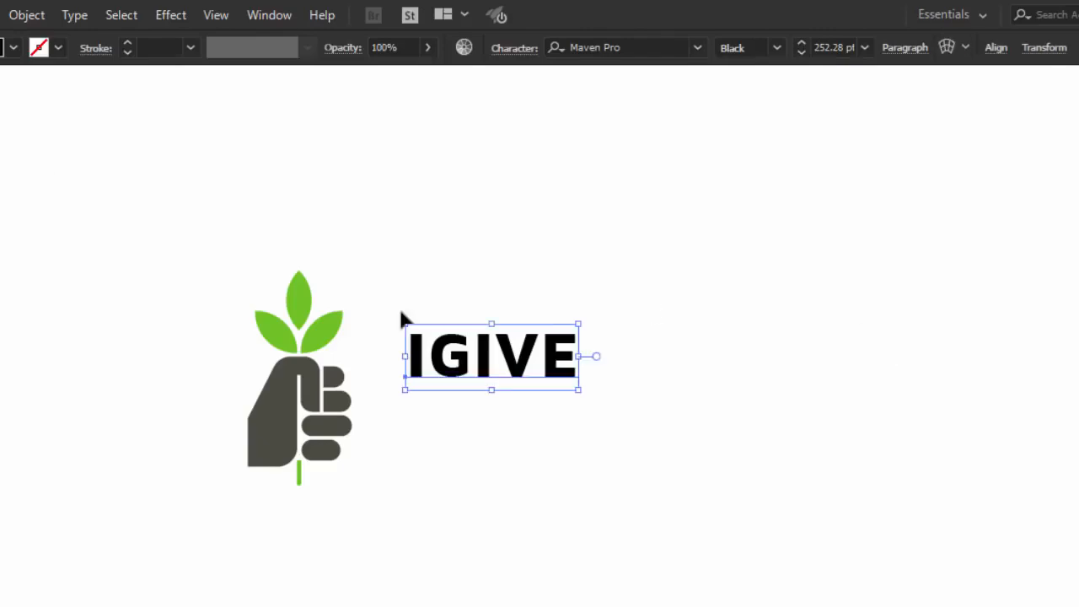
{"action": "left_click_drag", "start_coordinate": [497, 354], "coordinate": [498, 444]}
{"action": "double_click", "coordinate": [451, 428]}
{"action": "key", "text": "ctrl+v"}
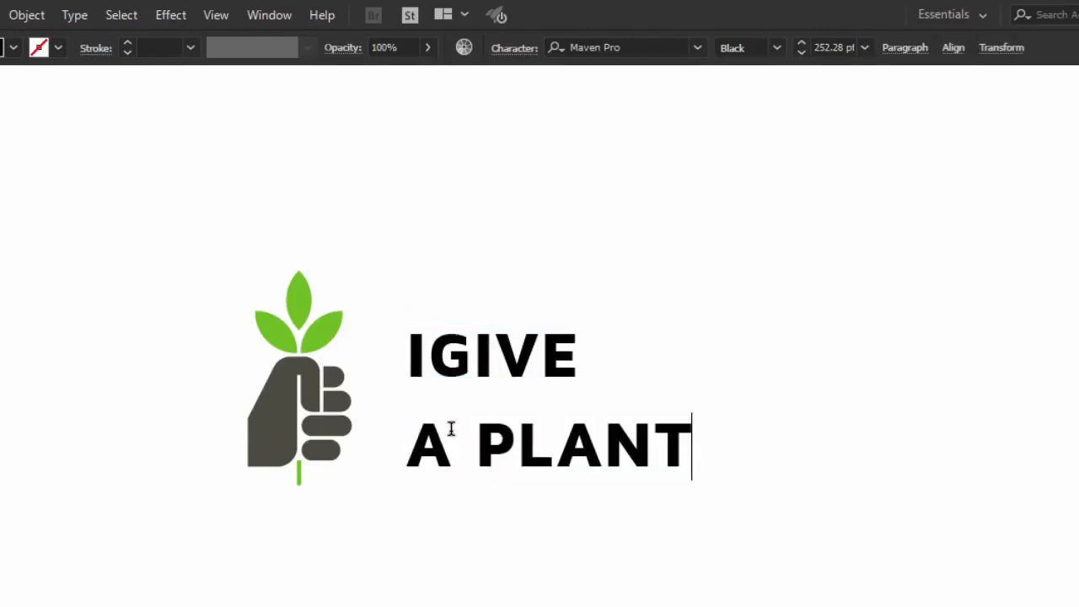
Set the weight of the A PLANT line to Maven Pro Regular.
{"action": "left_click_drag", "start_coordinate": [690, 443], "coordinate": [411, 429]}
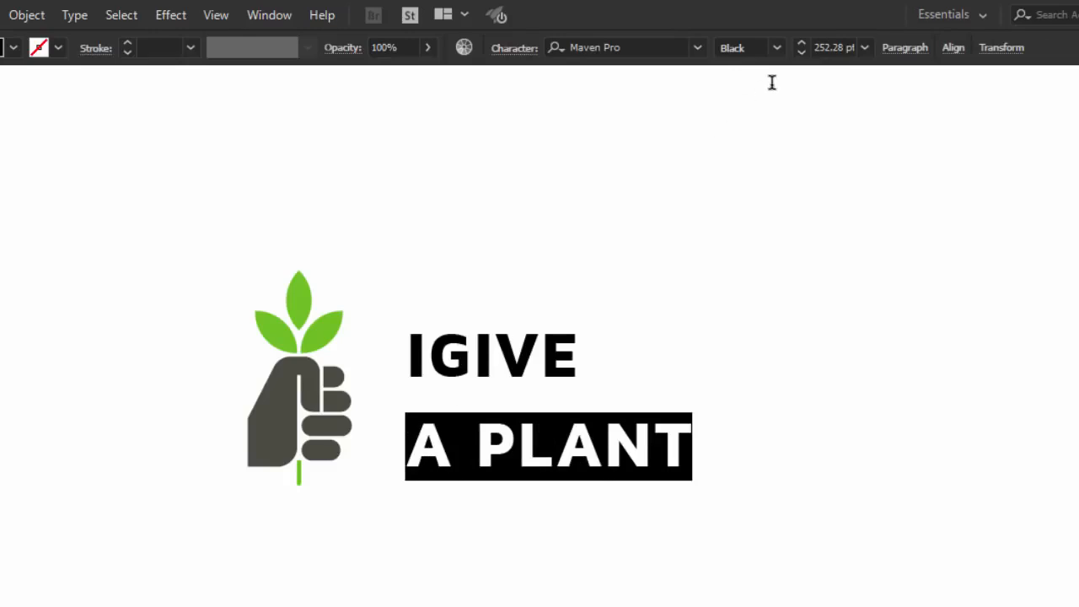
{"action": "left_click", "coordinate": [778, 49]}
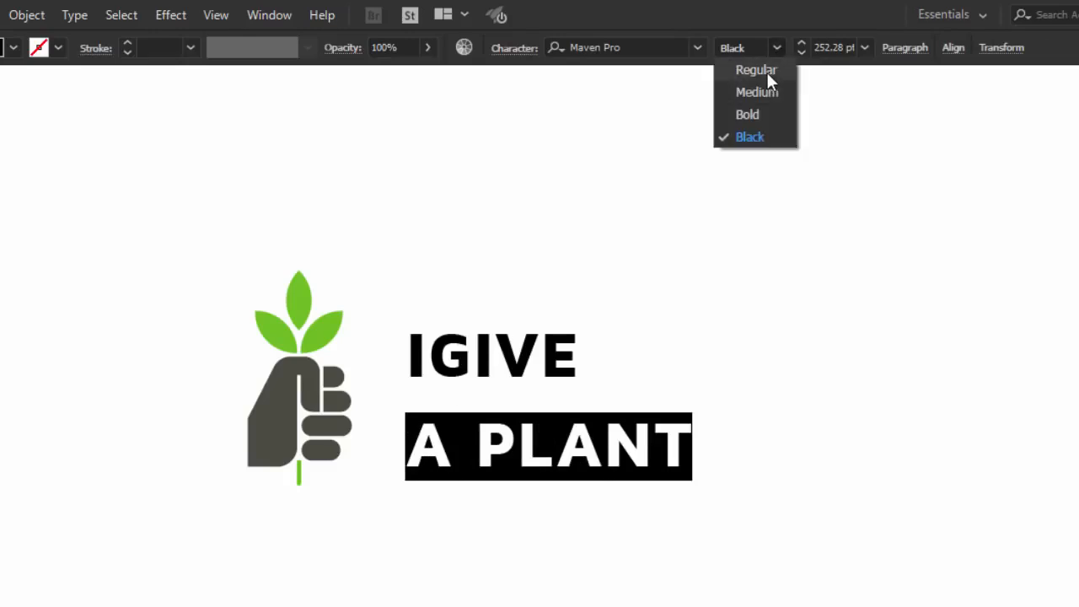
{"action": "left_click", "coordinate": [766, 70]}
{"action": "key", "text": "Escape"}
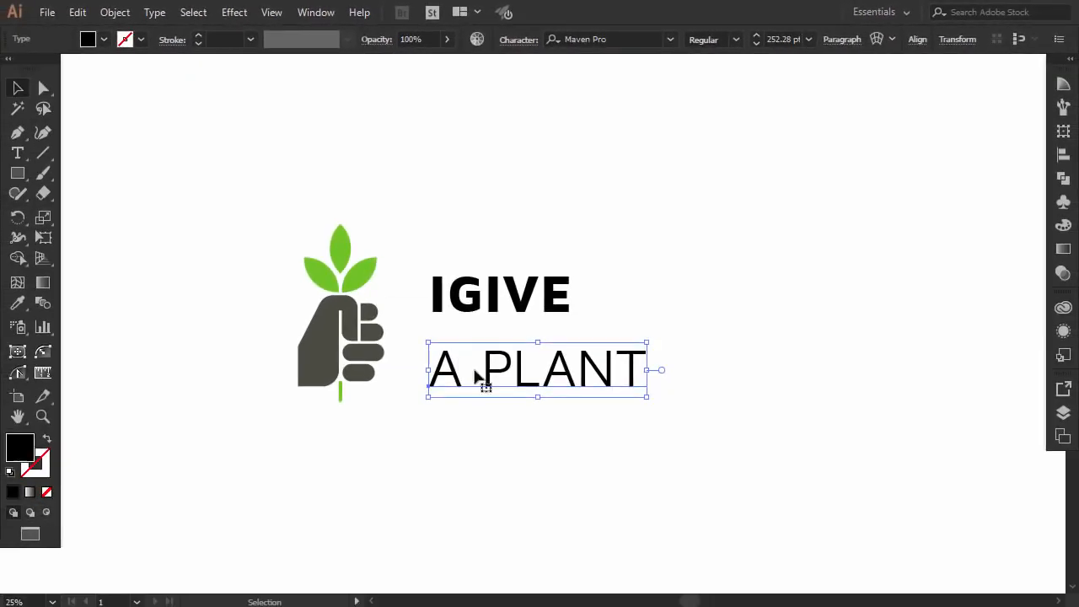
Give IGIVE the green sampled from the leaves and A PLANT the dark grey sampled from the hand.
{"action": "left_click", "coordinate": [485, 308]}
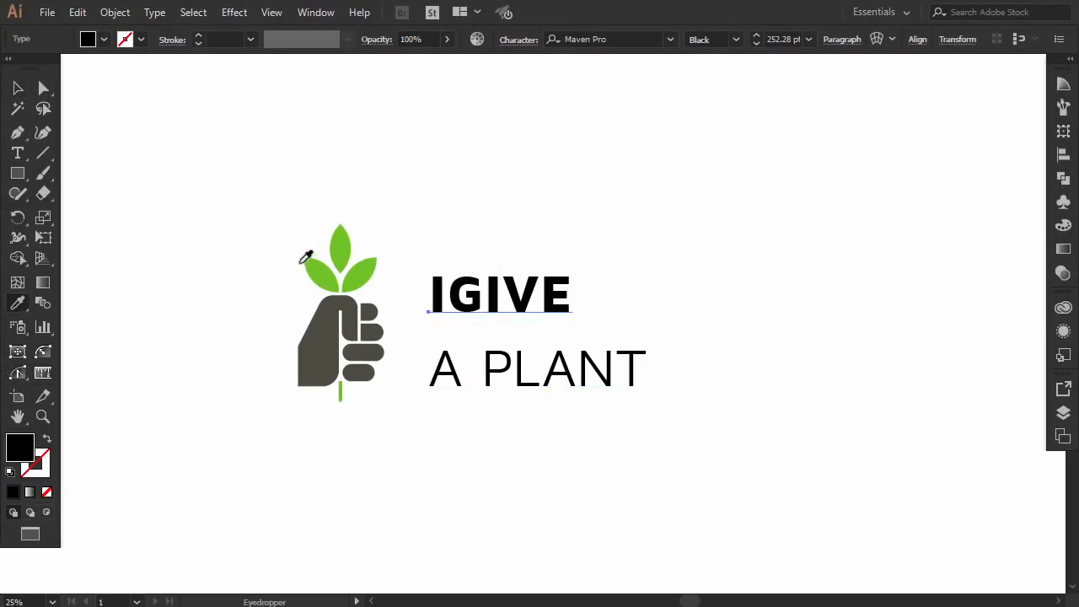
{"action": "left_click", "coordinate": [335, 245]}
{"action": "left_click", "coordinate": [17, 90]}
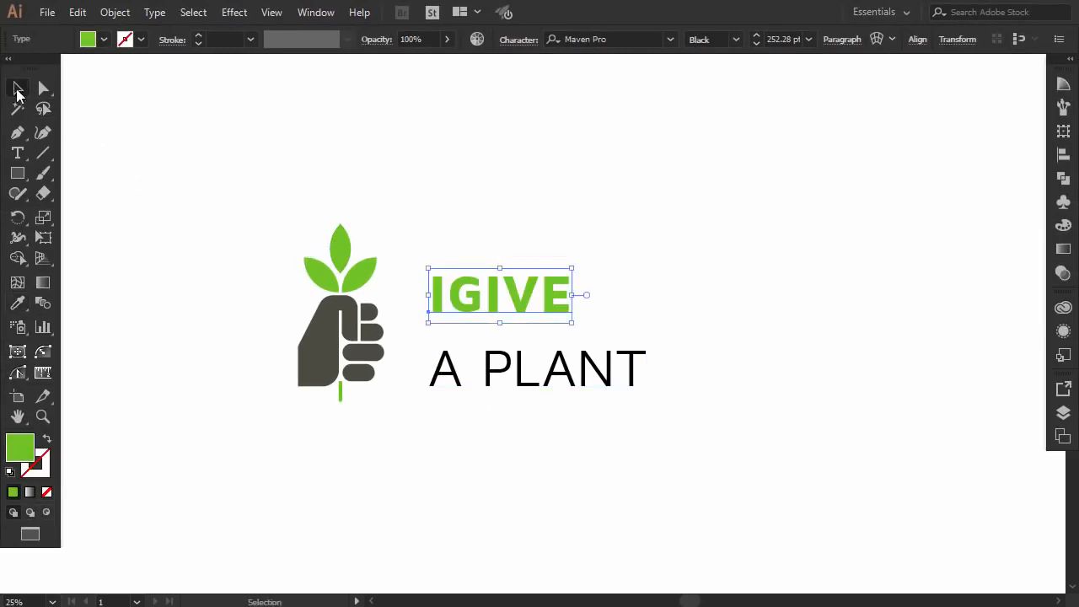
{"action": "left_click", "coordinate": [466, 372]}
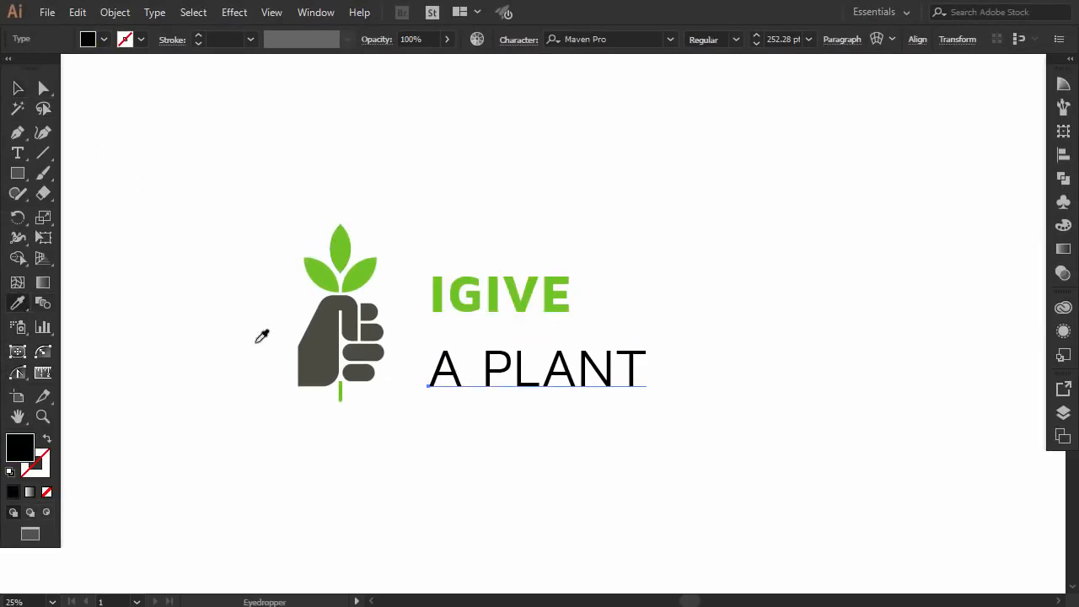
{"action": "left_click", "coordinate": [313, 338]}
{"action": "left_click", "coordinate": [17, 87]}
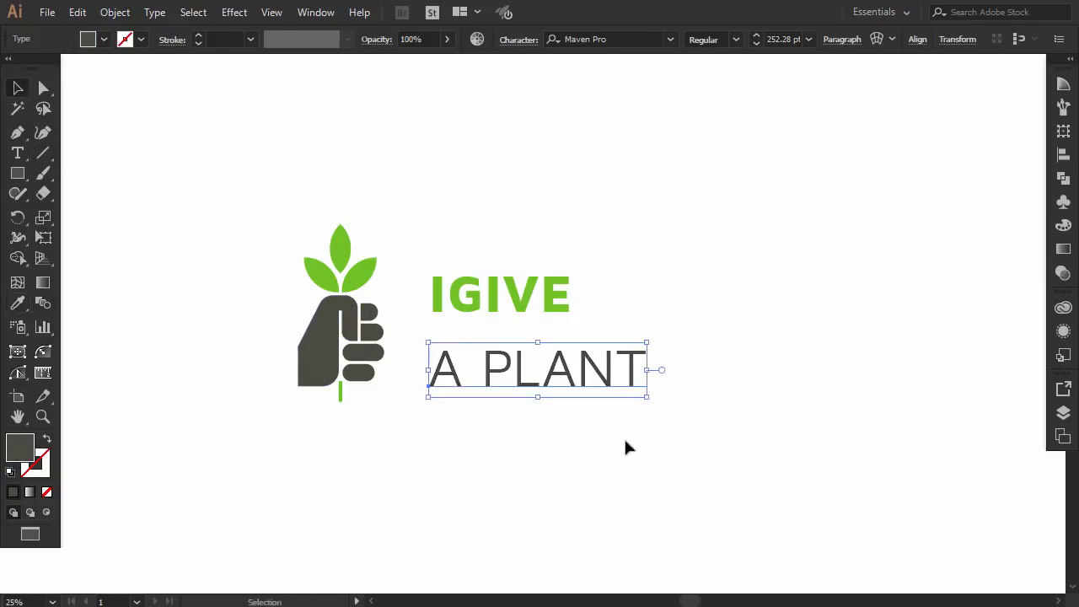
Scale A PLANT down to slightly narrower than IGIVE and place it directly beneath, aligned at the left.
{"action": "left_click_drag", "start_coordinate": [649, 404], "coordinate": [521, 348]}
{"action": "left_click", "coordinate": [571, 419]}
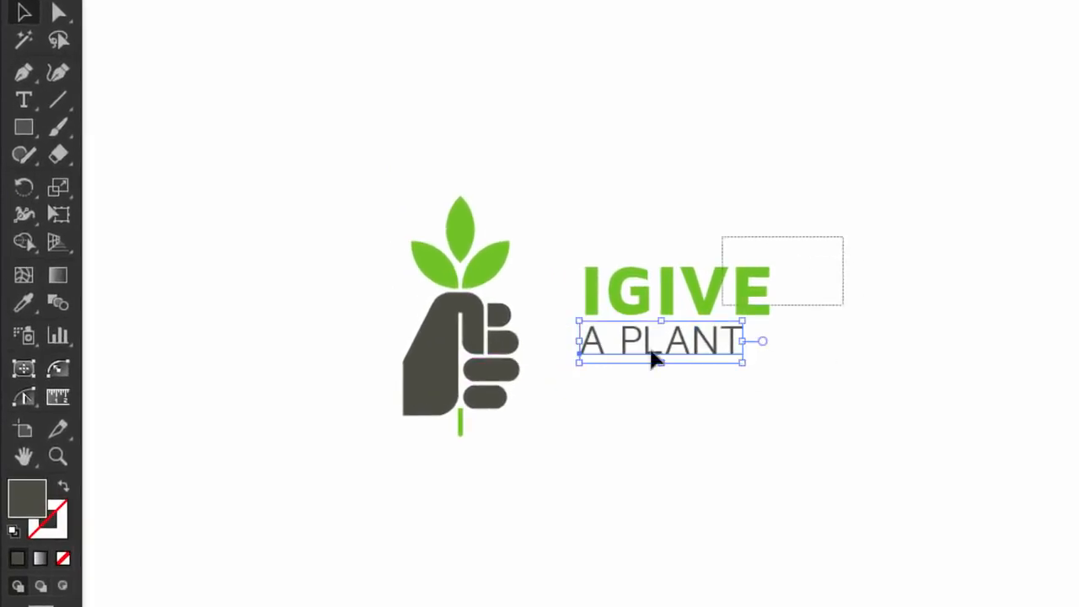
Move both text lines together beside the fist and enlarge them proportionally until IGIVE is about 295 pt.
{"action": "left_click", "coordinate": [658, 303], "text": "shift"}
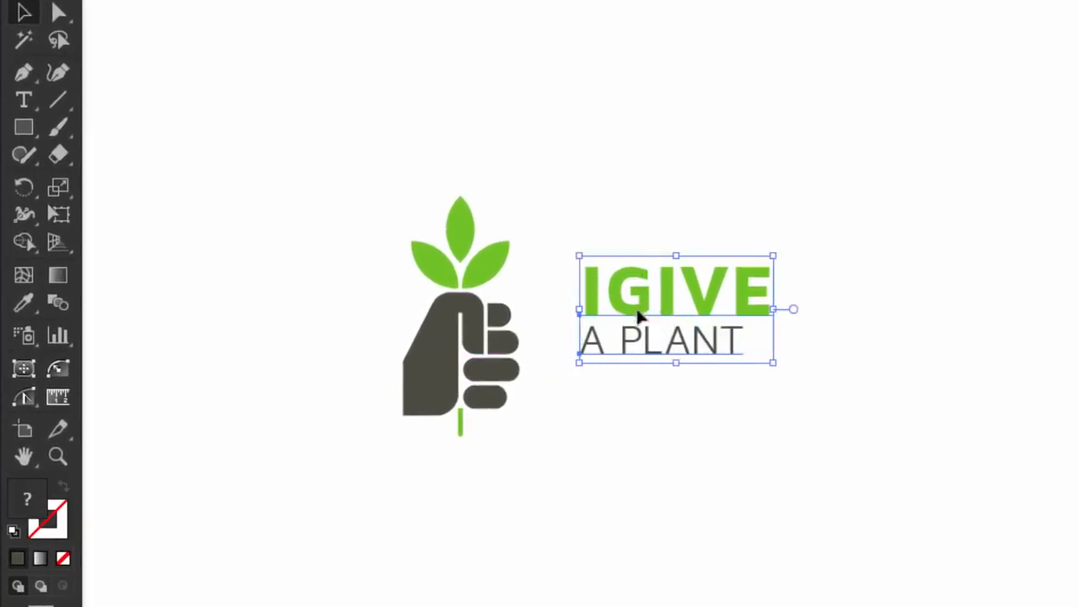
{"action": "left_click_drag", "start_coordinate": [638, 316], "coordinate": [579, 352]}
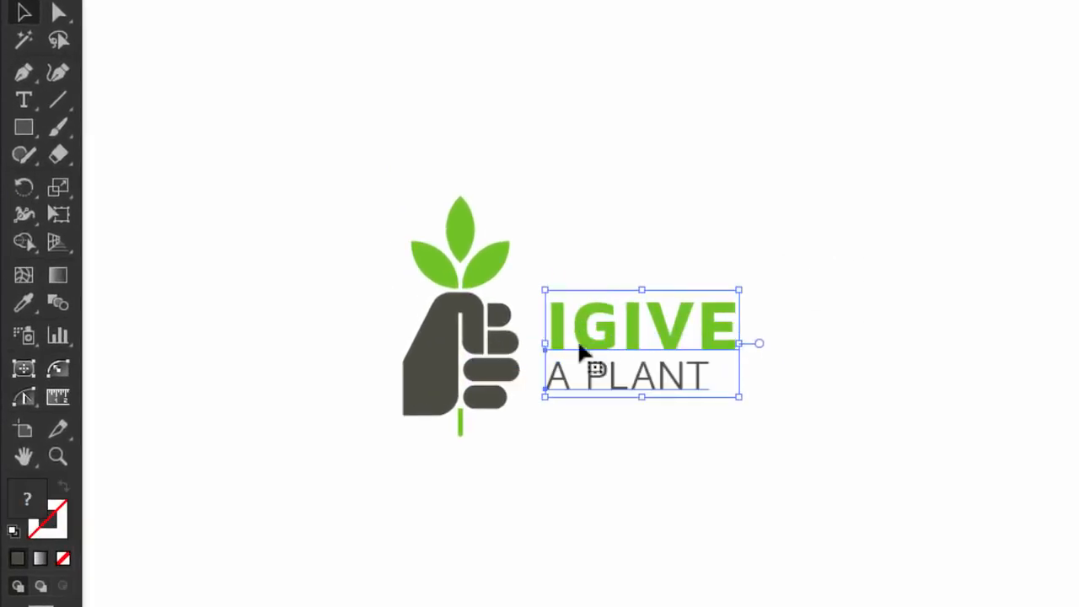
{"action": "left_click_drag", "start_coordinate": [738, 396], "coordinate": [769, 412]}
{"action": "left_click", "coordinate": [830, 288]}
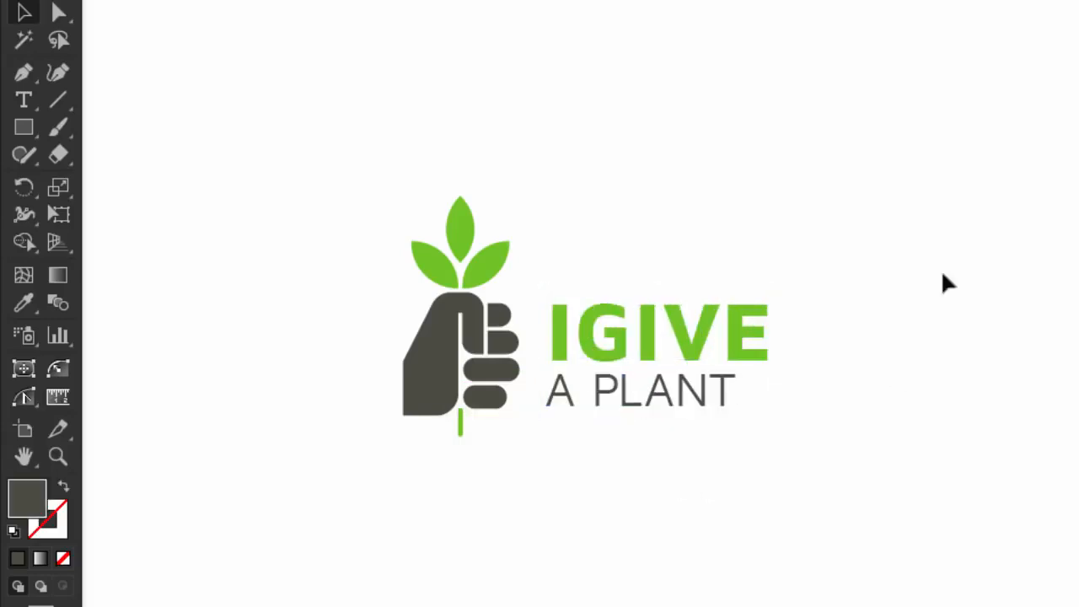
Select both text lines and nudge them two large increments left, closer to the fingers.
{"action": "left_click_drag", "start_coordinate": [730, 210], "coordinate": [696, 433]}
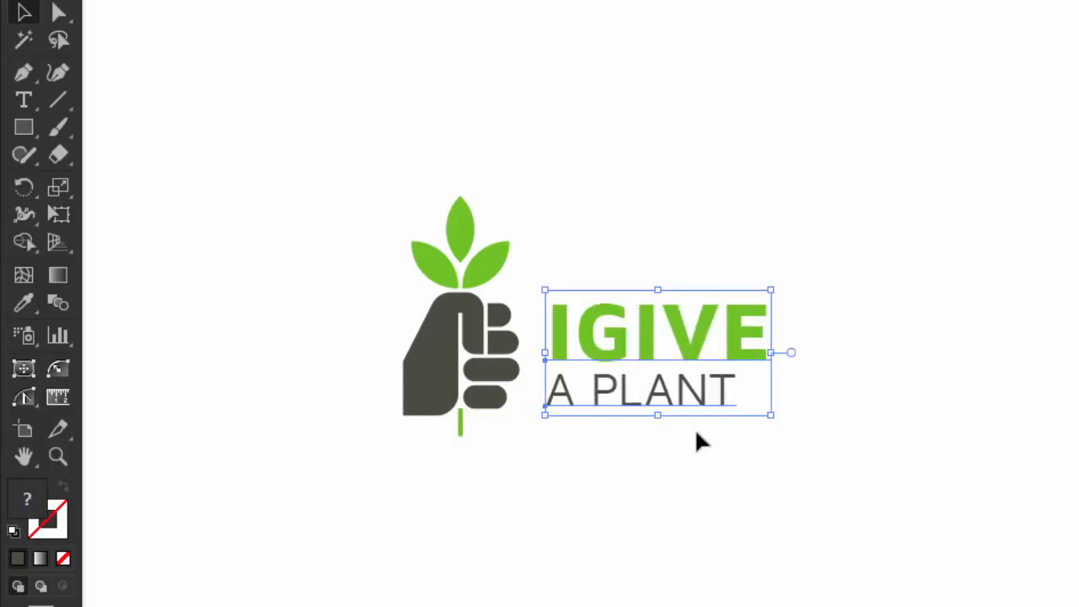
{"action": "left_click", "coordinate": [837, 491]}
{"action": "left_click_drag", "start_coordinate": [780, 262], "coordinate": [667, 456]}
{"action": "key", "text": "shift+Left"}
{"action": "key", "text": "shift+Left"}
{"action": "left_click", "coordinate": [852, 449]}
Duplicate the complete logo with its text to the right and select the IGIVE text in the copy.
{"action": "key", "text": "ctrl+a"}
{"action": "left_click_drag", "start_coordinate": [425, 387], "coordinate": [618, 357]}
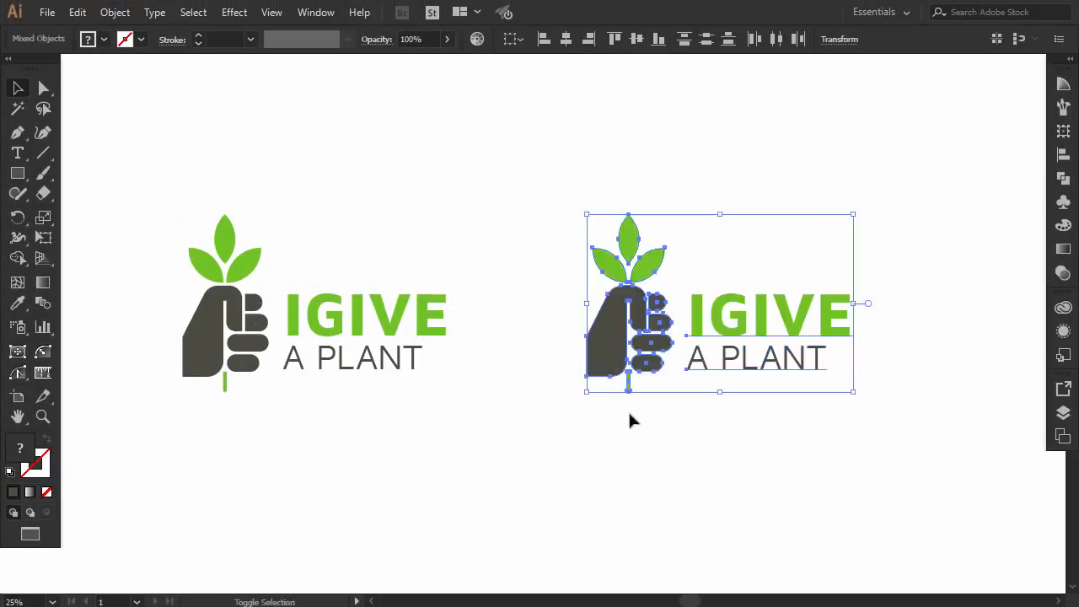
{"action": "left_click", "coordinate": [679, 476]}
{"action": "left_click", "coordinate": [787, 310]}
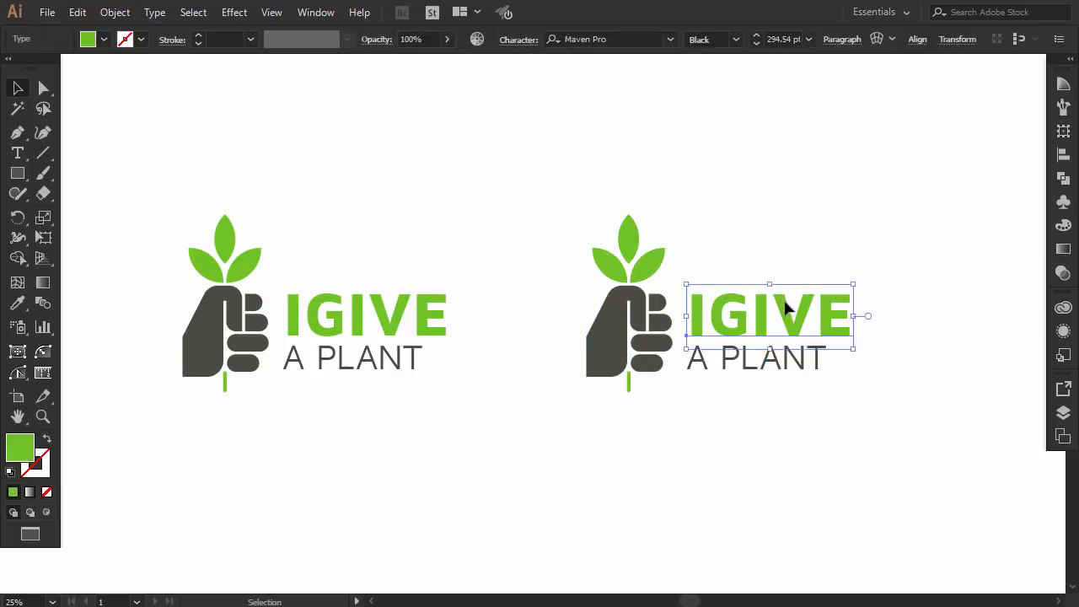
Set the font of the IGIVE text in the copied logo to DIN Pro Bold.
{"action": "left_click", "coordinate": [608, 35]}
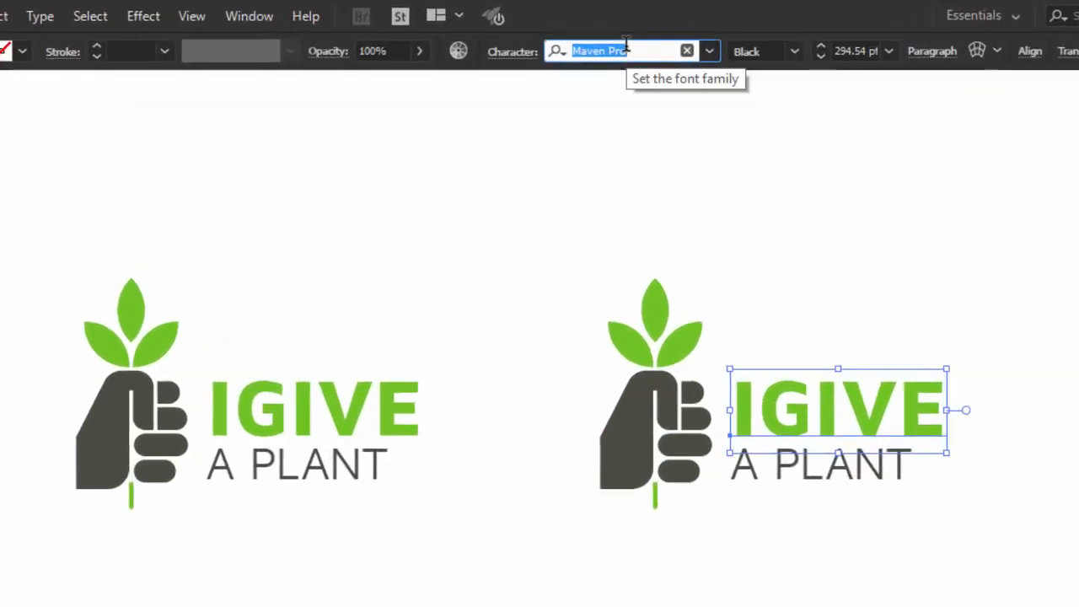
{"action": "type", "text": "din"}
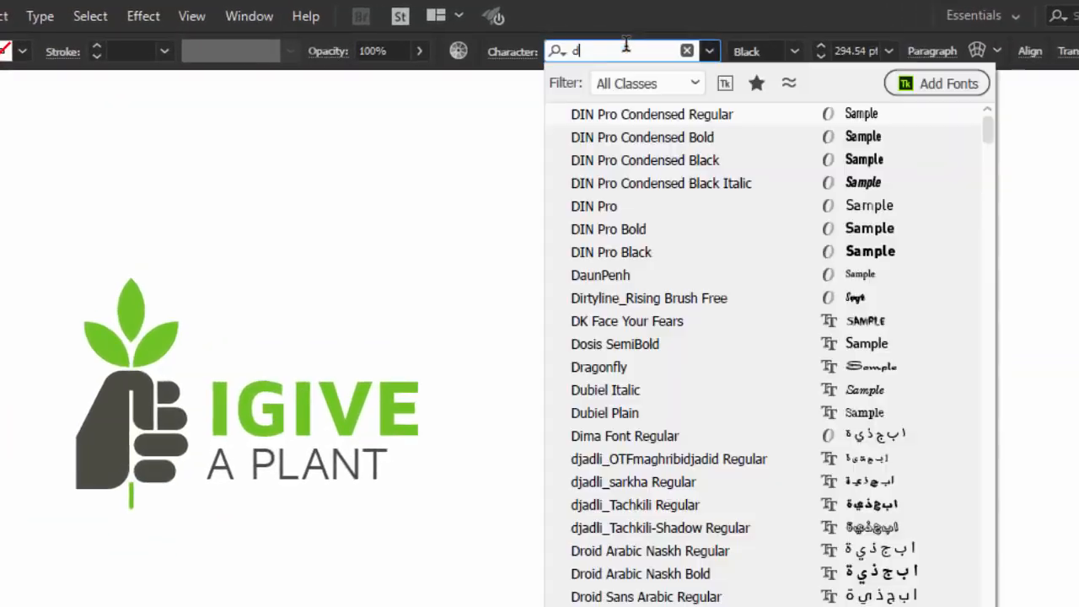
{"action": "left_click", "coordinate": [641, 229]}
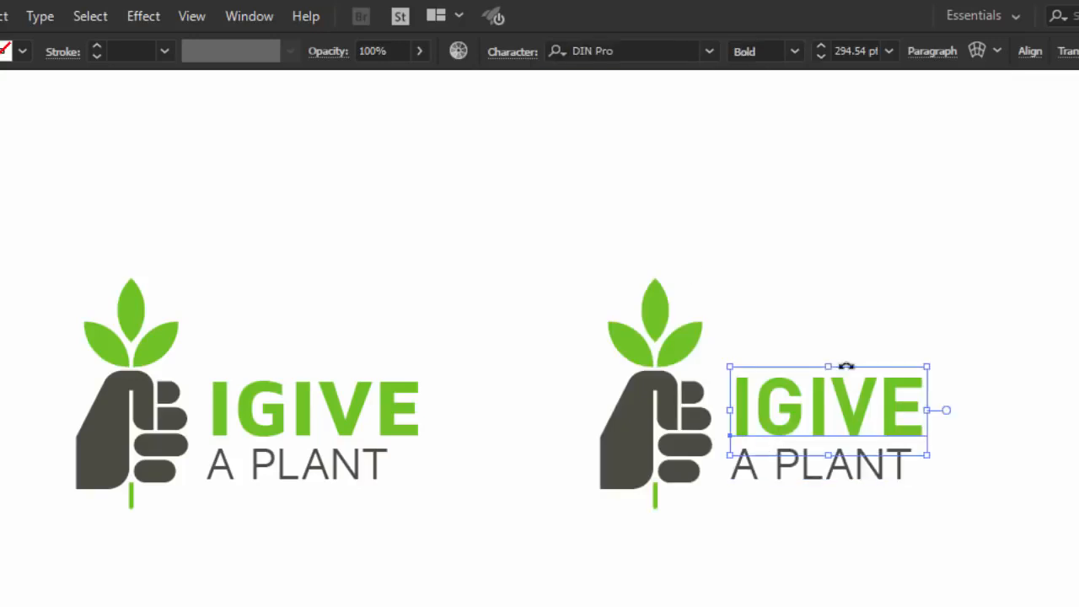
{"action": "left_click", "coordinate": [1009, 461]}
Retype the copy's second line in lowercase as "a plant" and change the first letter of IGIVE to a lowercase "i".
{"action": "left_click", "coordinate": [822, 466]}
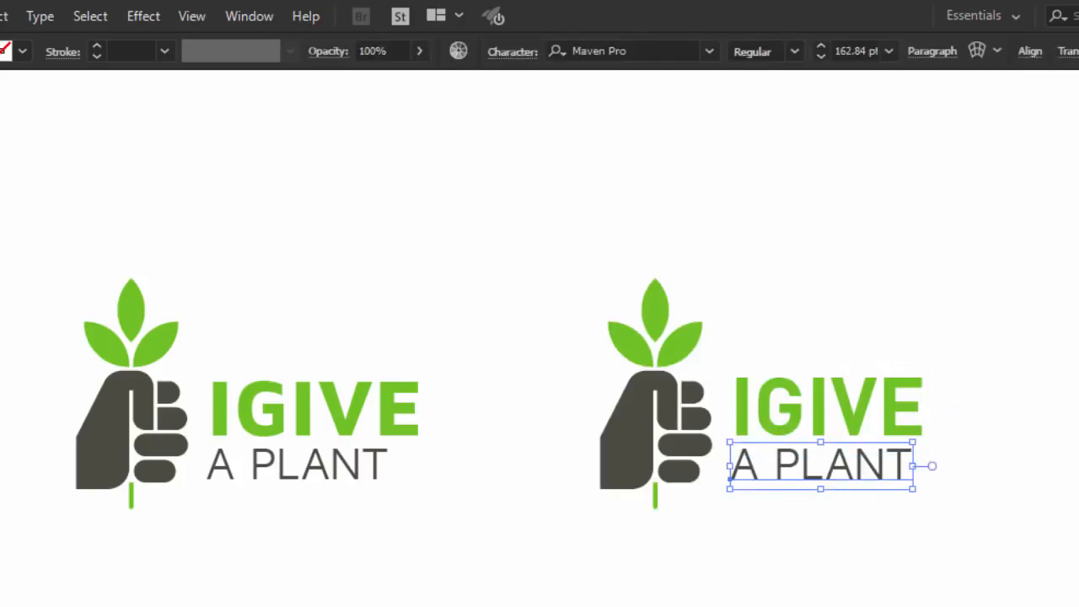
{"action": "key", "text": "ctrl+a"}
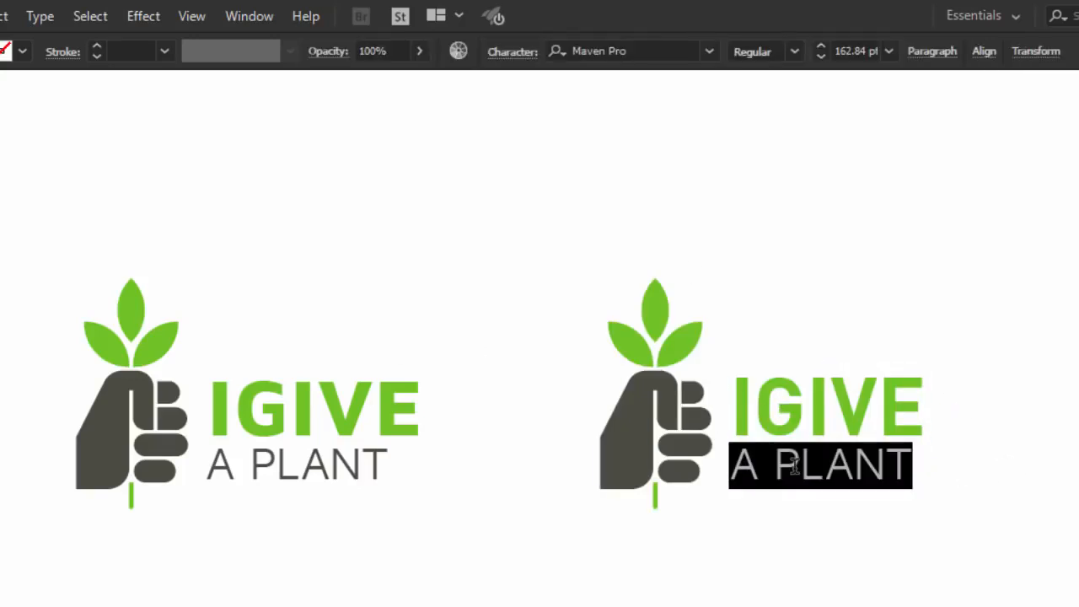
{"action": "type", "text": "a plant"}
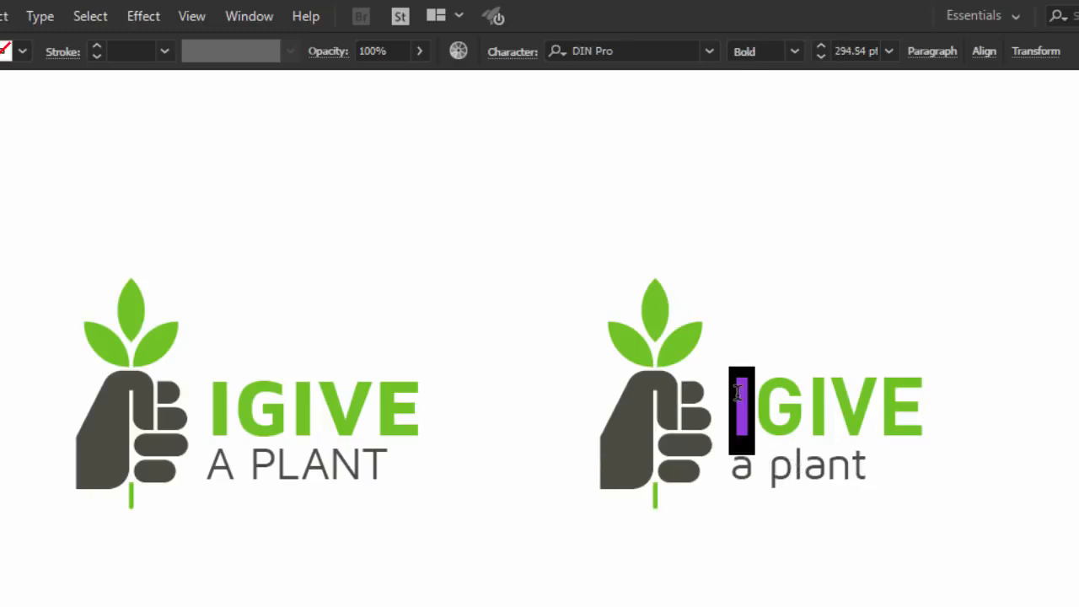
{"action": "type", "text": "i"}
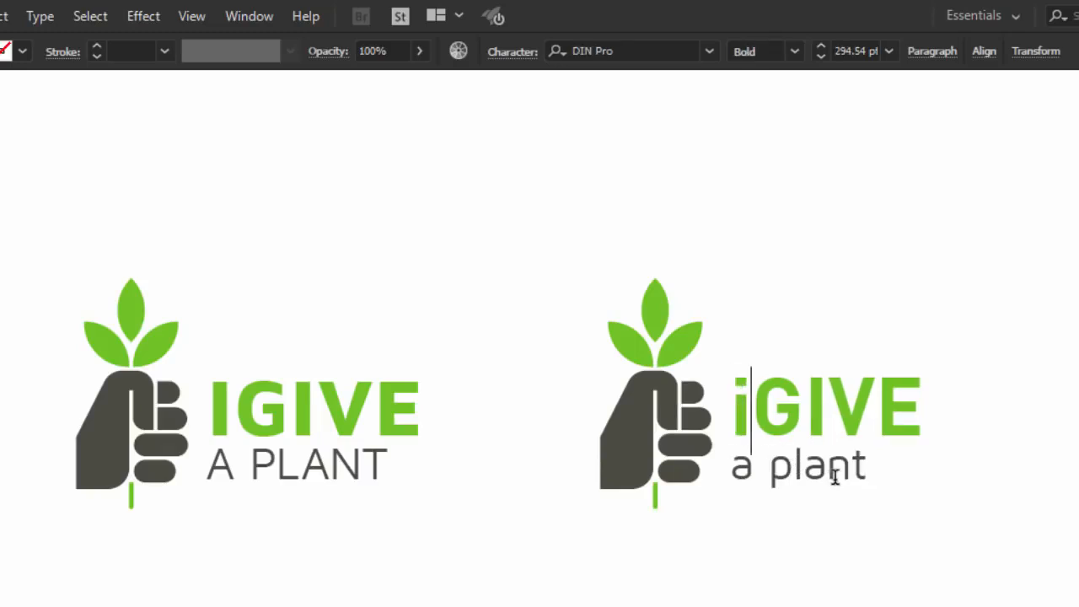
{"action": "key", "text": "Escape"}
{"action": "left_click", "coordinate": [806, 520]}
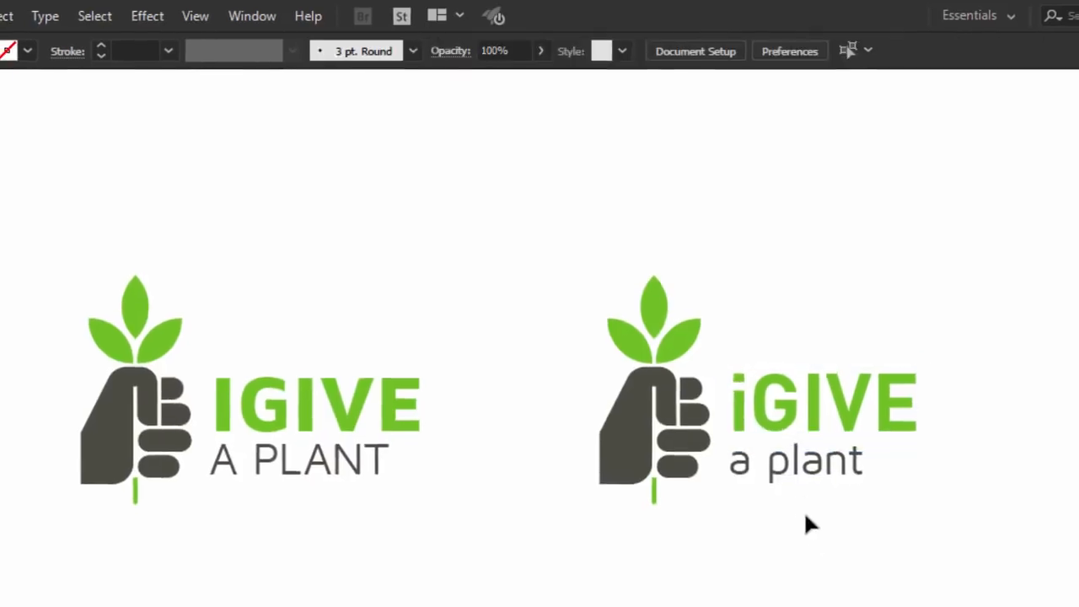
Shift the "a plant" line slightly right and down beneath iGIVE, close to its left edge.
{"action": "left_click", "coordinate": [798, 472]}
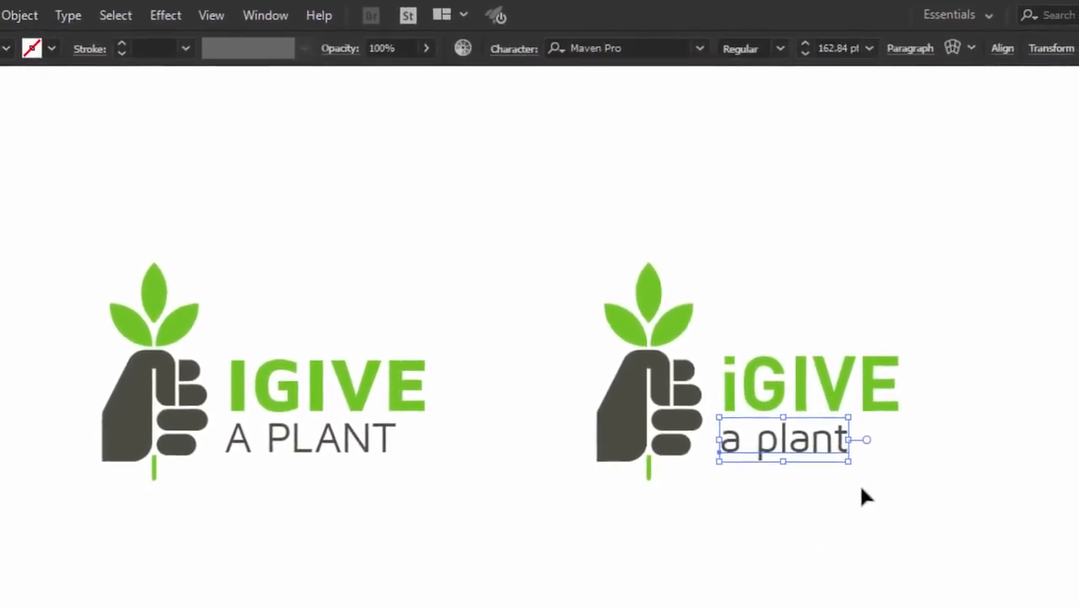
{"action": "left_click", "coordinate": [840, 485]}
{"action": "left_click_drag", "start_coordinate": [728, 430], "coordinate": [737, 433]}
{"action": "left_click_drag", "start_coordinate": [737, 432], "coordinate": [716, 421]}
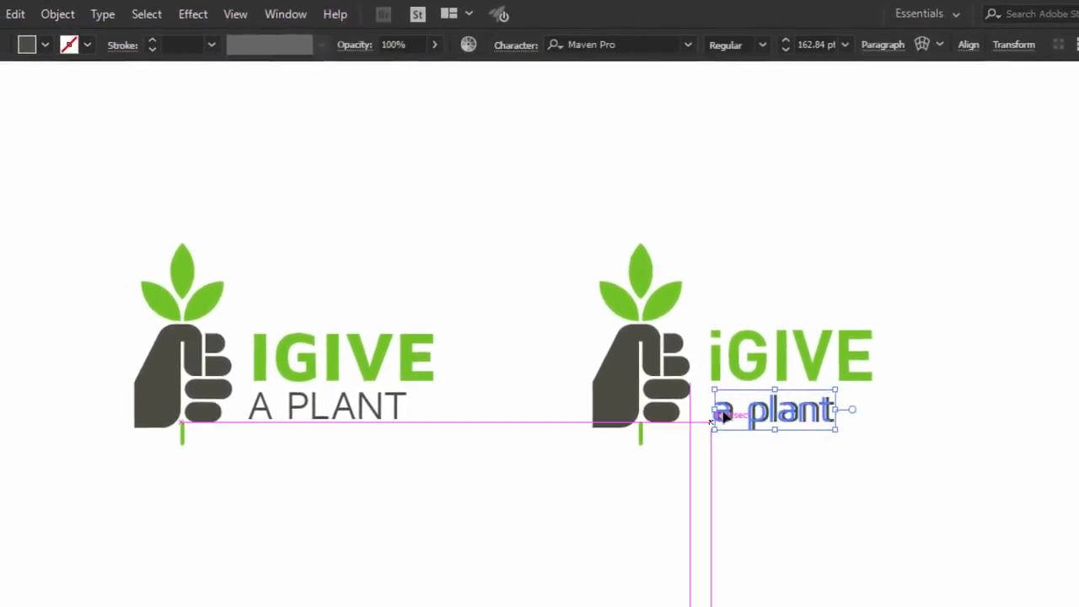
{"action": "left_click", "coordinate": [767, 371]}
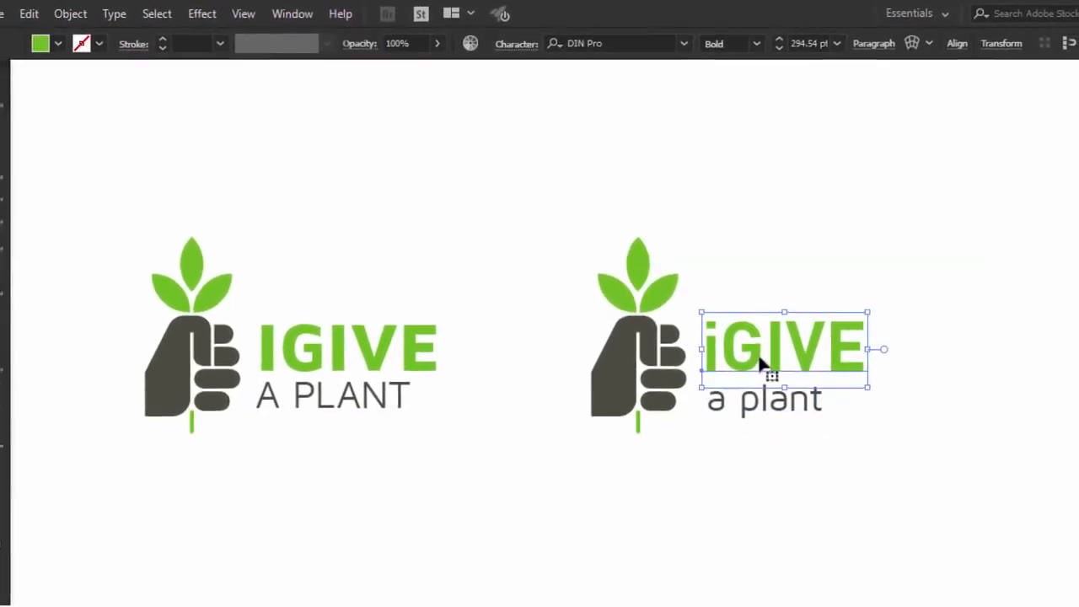
{"action": "left_click", "coordinate": [759, 269]}
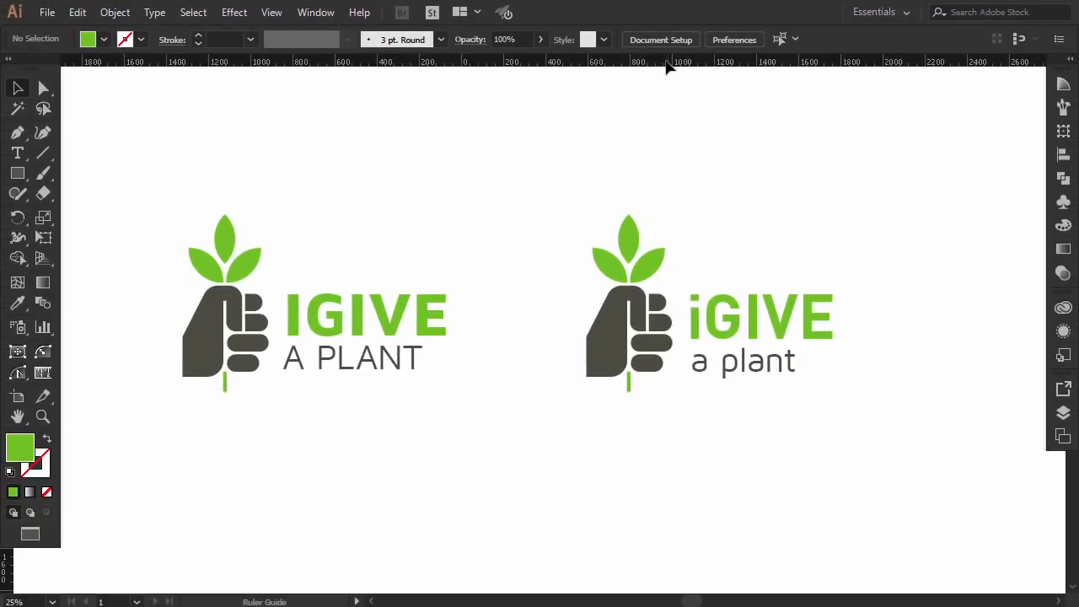
Place a horizontal ruler guide along the top edge of the uppermost finger and show the guides.
{"action": "left_click_drag", "start_coordinate": [666, 65], "coordinate": [661, 295]}
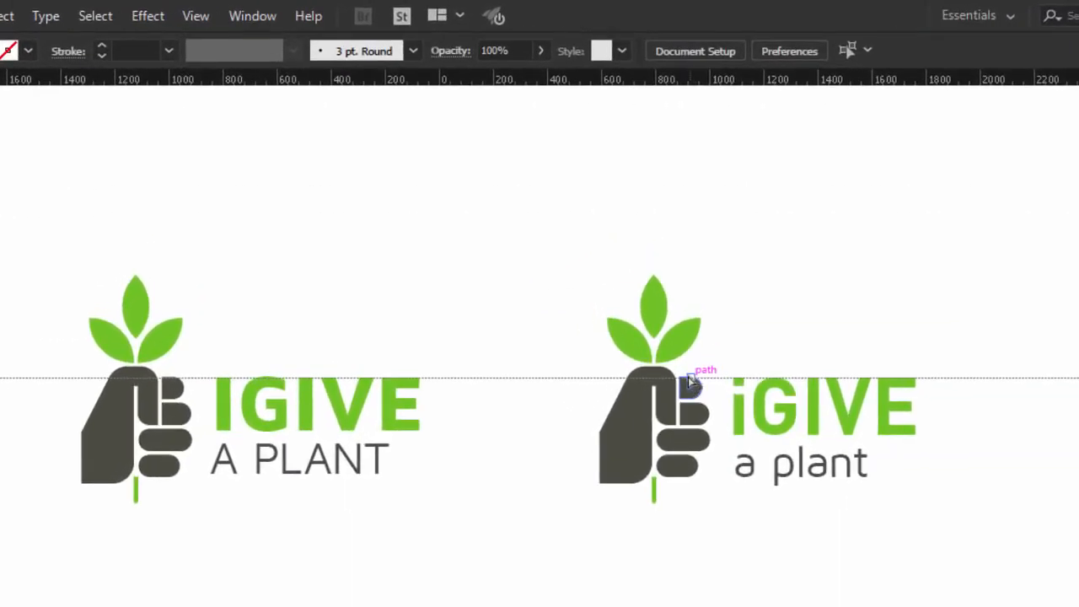
{"action": "left_click_drag", "start_coordinate": [689, 376], "coordinate": [684, 376]}
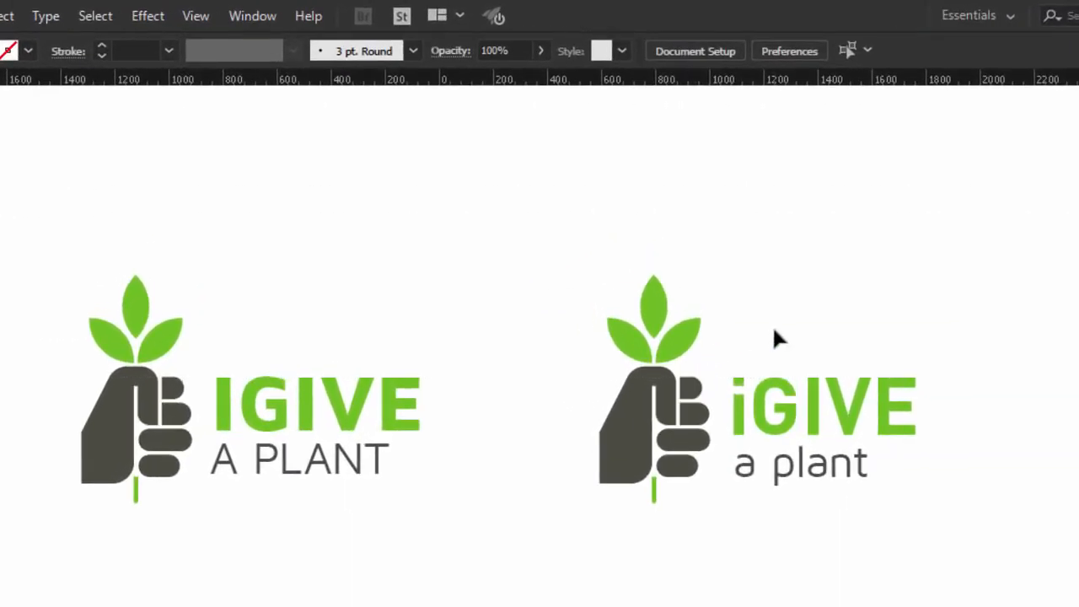
{"action": "right_click", "coordinate": [748, 337]}
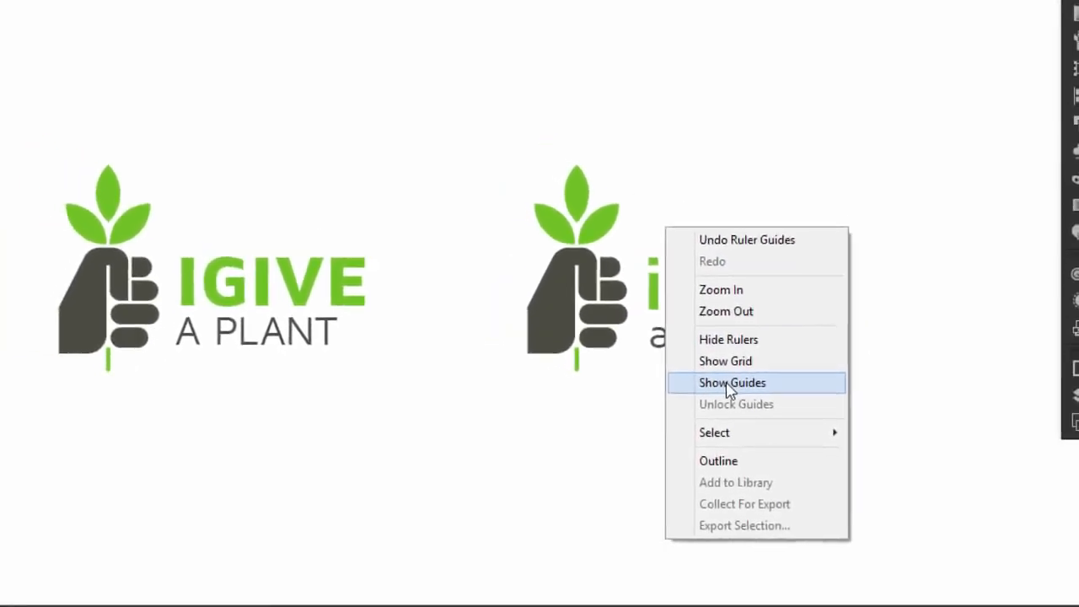
{"action": "left_click", "coordinate": [730, 384]}
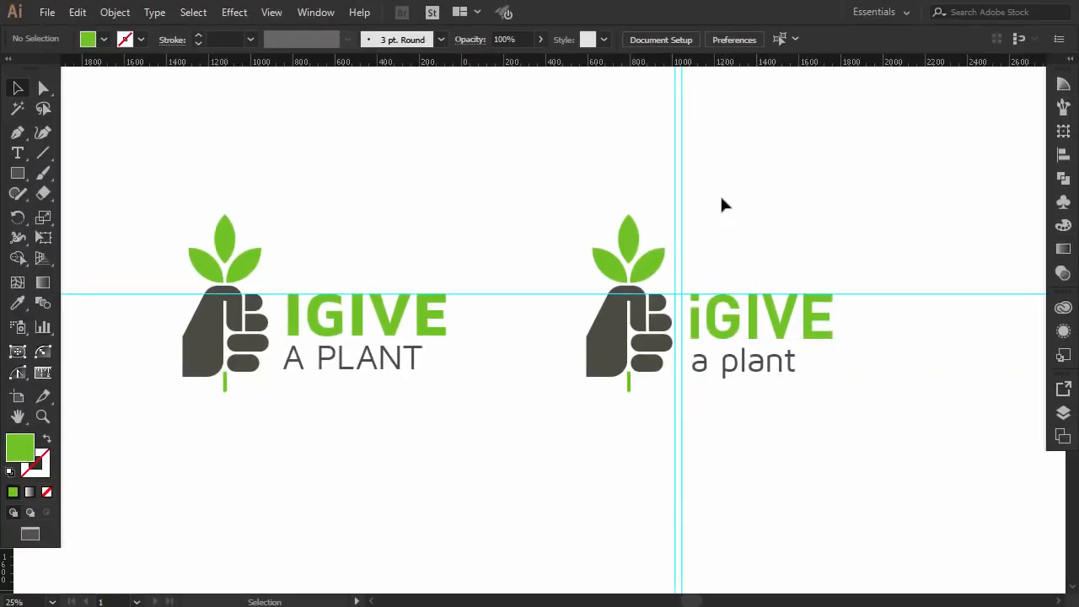
Unlock the guides and delete the two vertical ones beside the copied fist.
{"action": "right_click", "coordinate": [721, 199]}
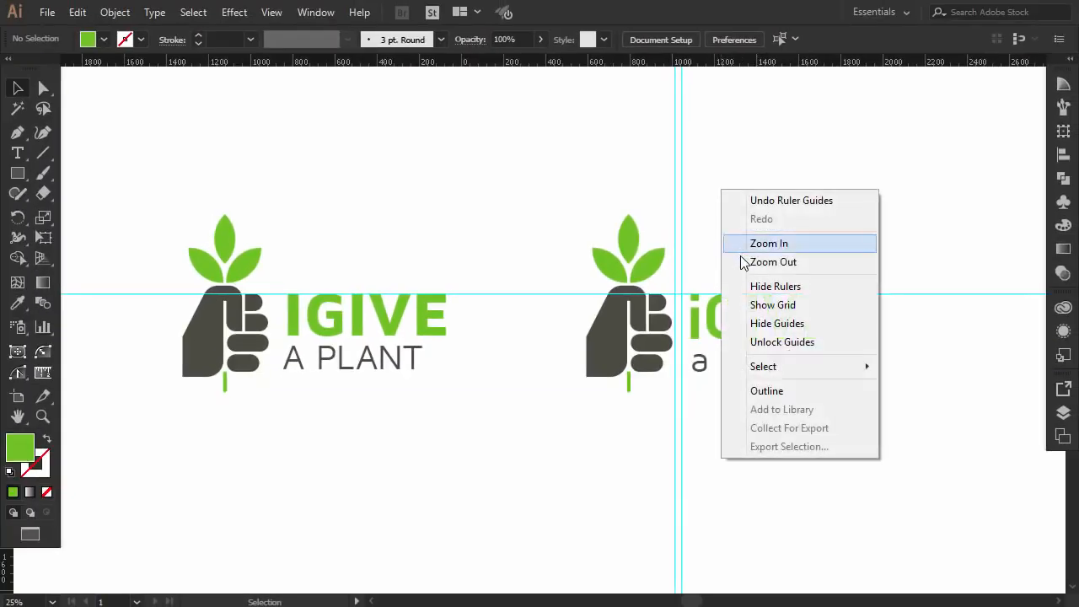
{"action": "left_click", "coordinate": [745, 339]}
{"action": "left_click_drag", "start_coordinate": [650, 174], "coordinate": [640, 175]}
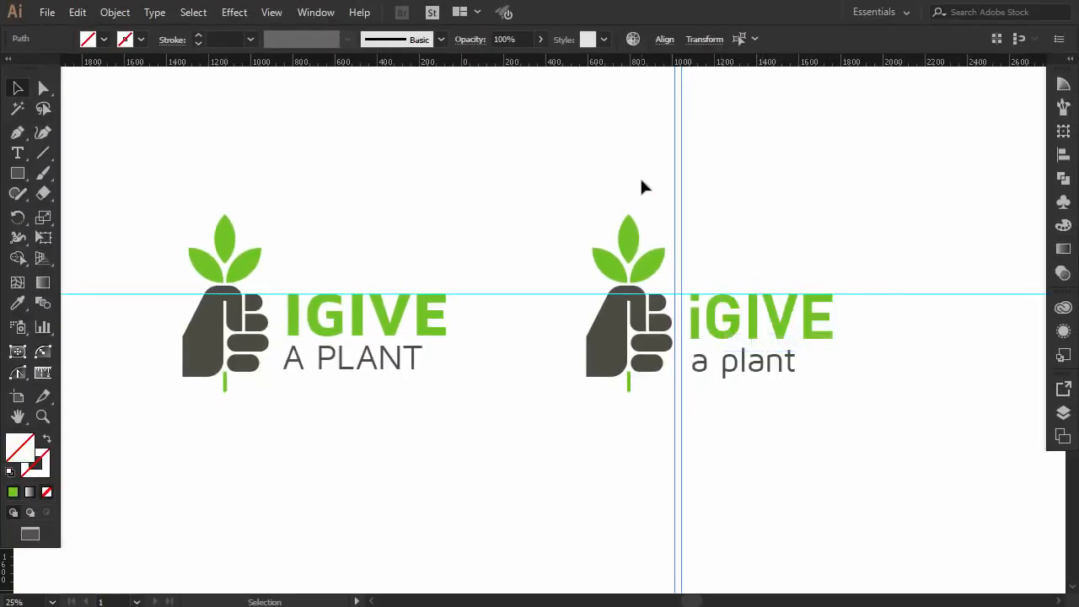
{"action": "key", "text": "Delete"}
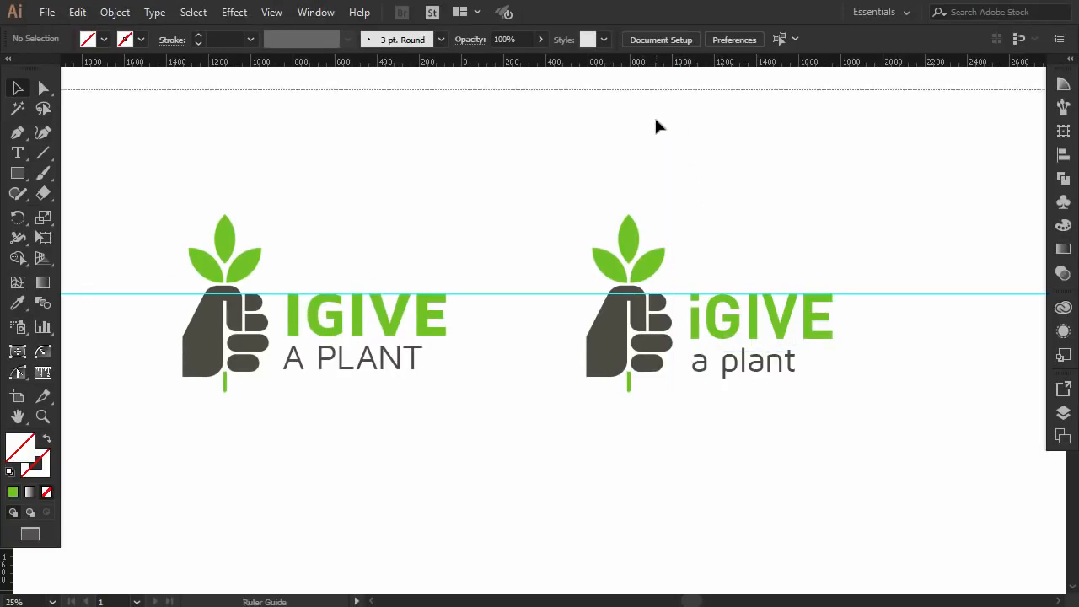
Add a horizontal guide along the bottom of the lowest finger and nudge both copied text lines two increments left, closer to the fist.
{"action": "left_click_drag", "start_coordinate": [655, 90], "coordinate": [700, 348]}
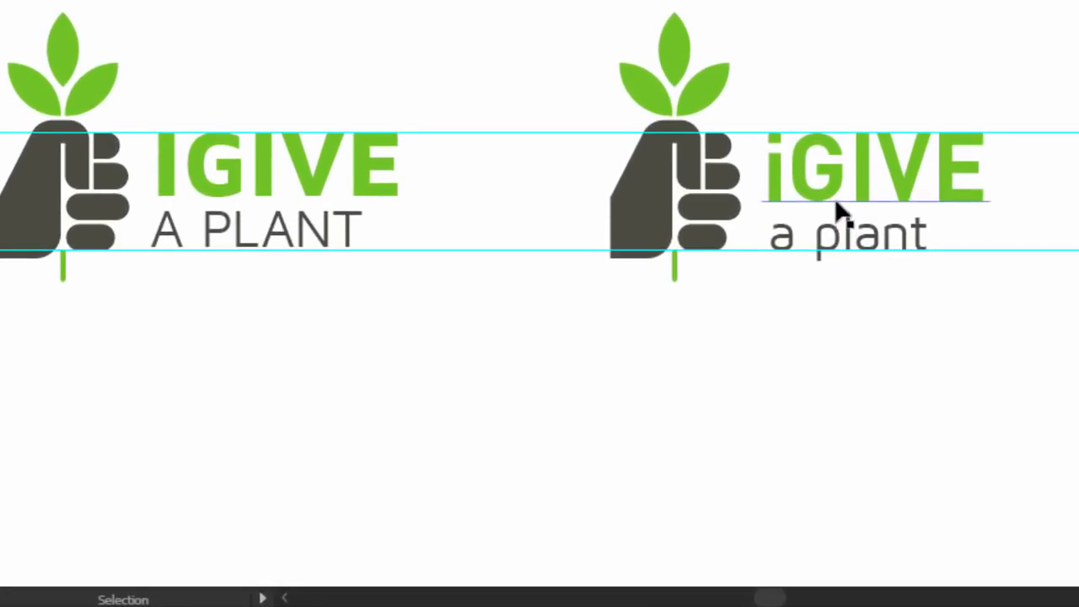
{"action": "left_click_drag", "start_coordinate": [880, 229], "coordinate": [878, 243]}
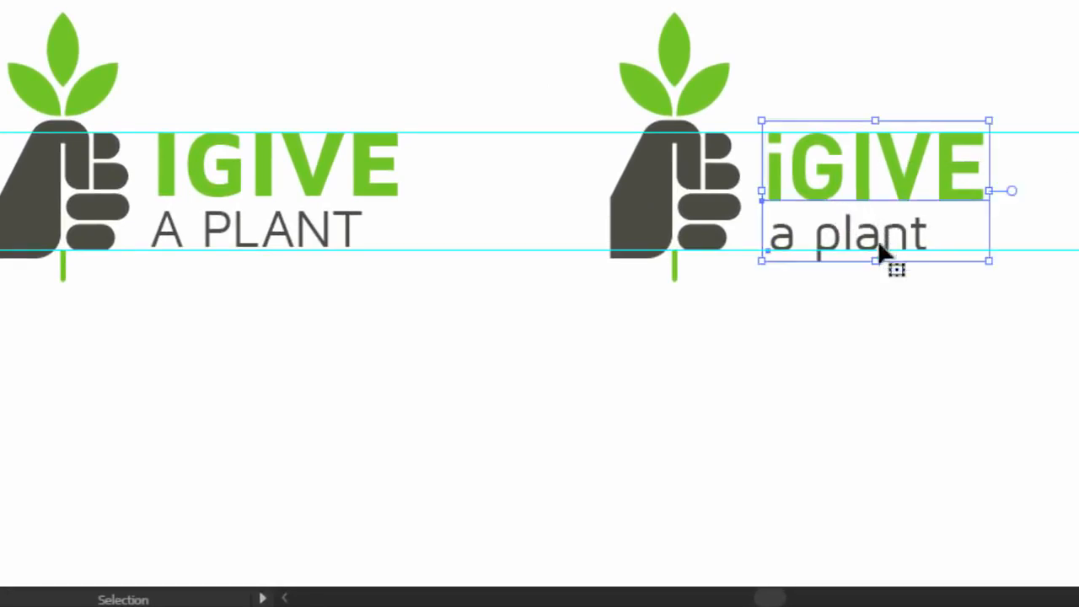
{"action": "key", "text": "Left"}
{"action": "key", "text": "Left"}
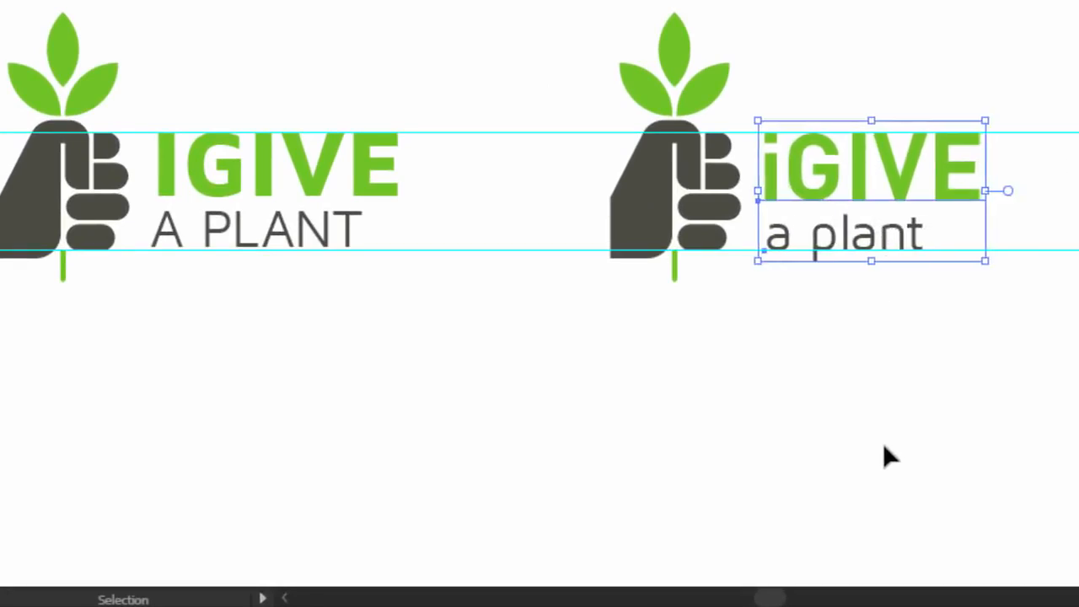
{"action": "left_click", "coordinate": [882, 387]}
{"action": "left_click", "coordinate": [777, 245]}
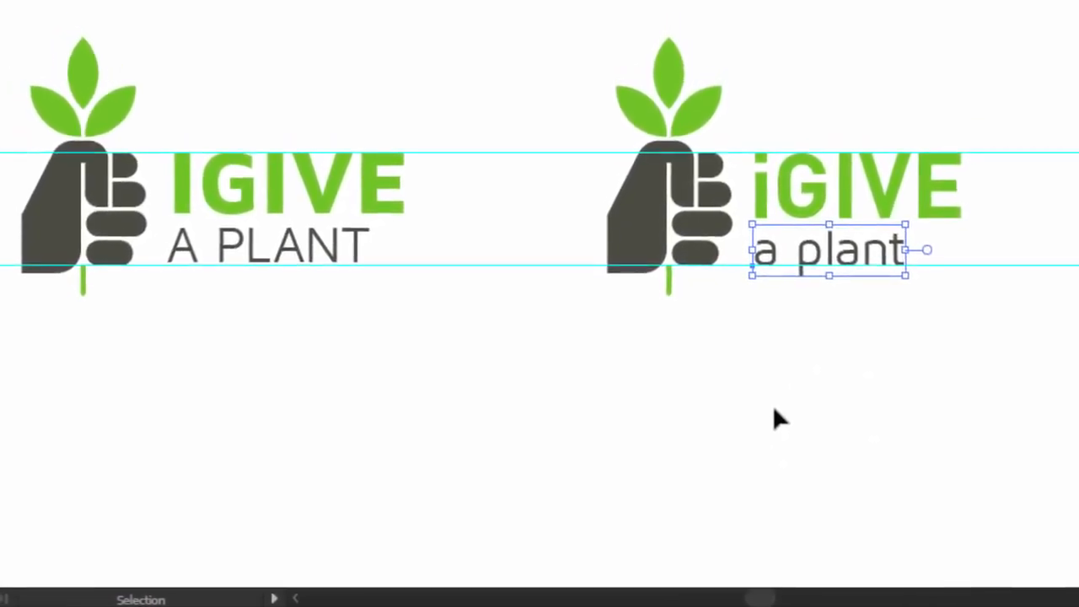
{"action": "left_click", "coordinate": [776, 413]}
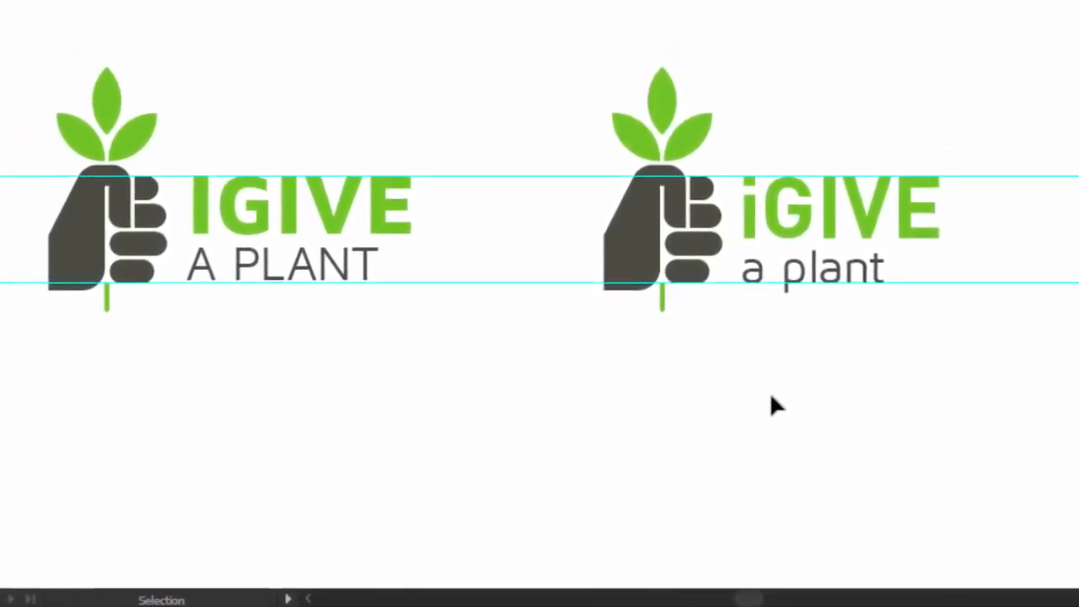
Hide the guides and move both complete logos together slightly to the right.
{"action": "right_click", "coordinate": [771, 403]}
{"action": "left_click", "coordinate": [828, 229]}
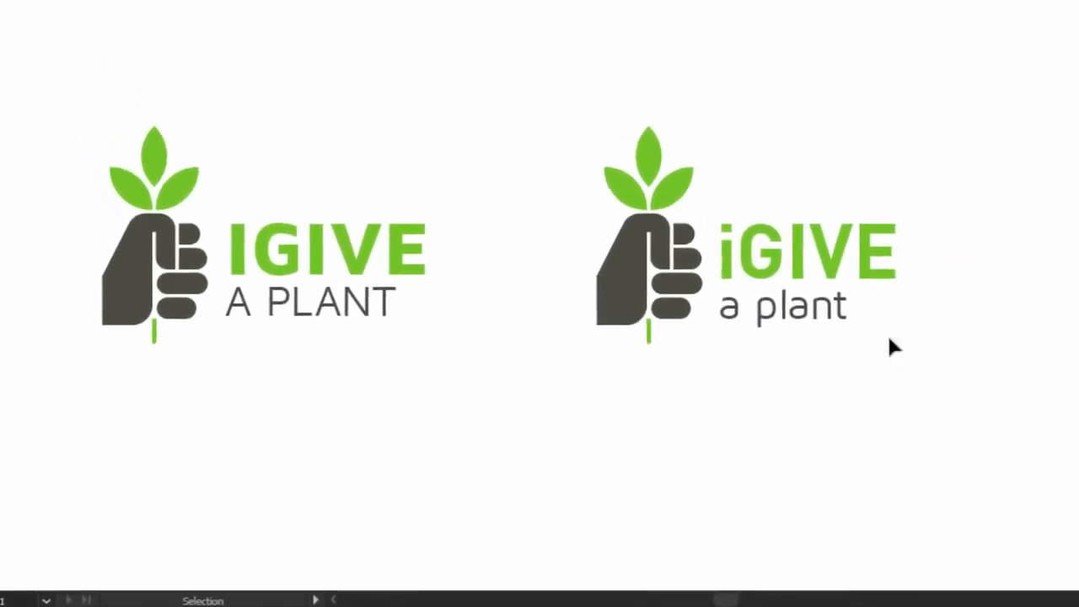
{"action": "mouse_move", "coordinate": [925, 124]}
{"action": "left_mouse_down"}
{"action": "mouse_move", "coordinate": [338, 248]}
{"action": "mouse_move", "coordinate": [117, 358]}
{"action": "left_mouse_up"}
{"action": "left_click_drag", "start_coordinate": [147, 317], "coordinate": [215, 338]}
{"action": "left_click", "coordinate": [389, 450]}
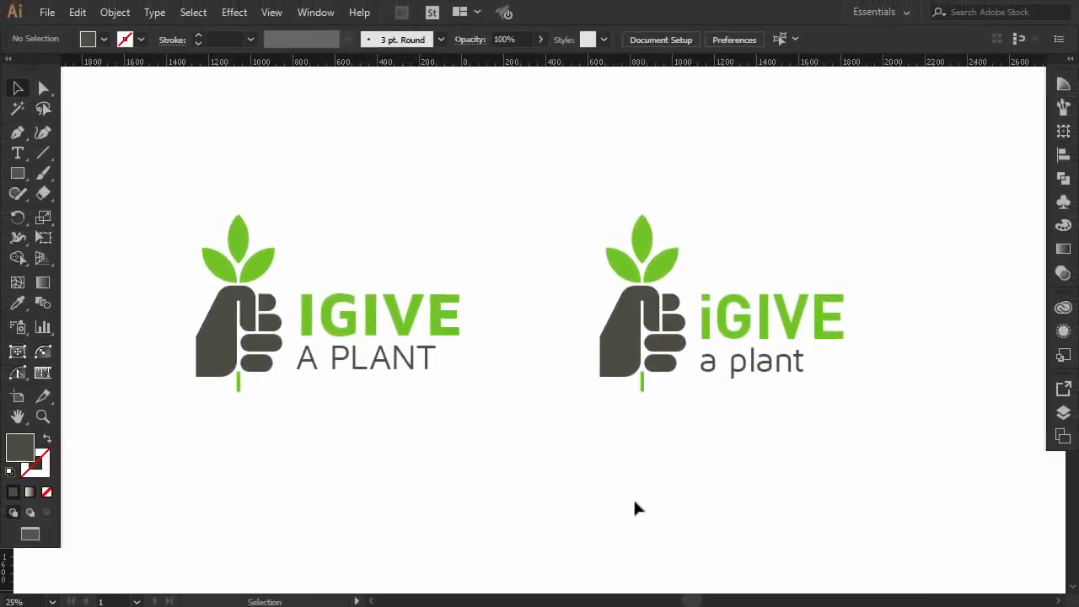